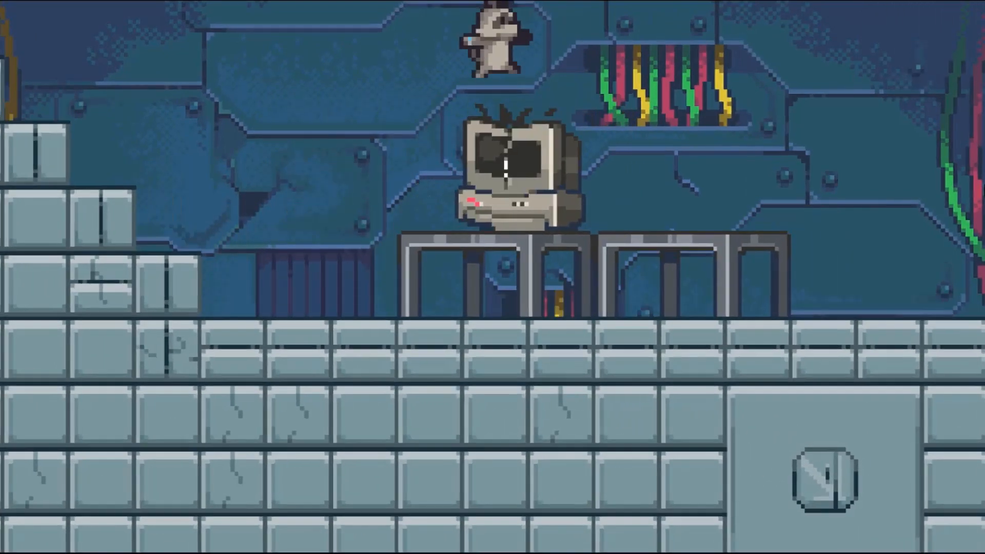
key(Right)
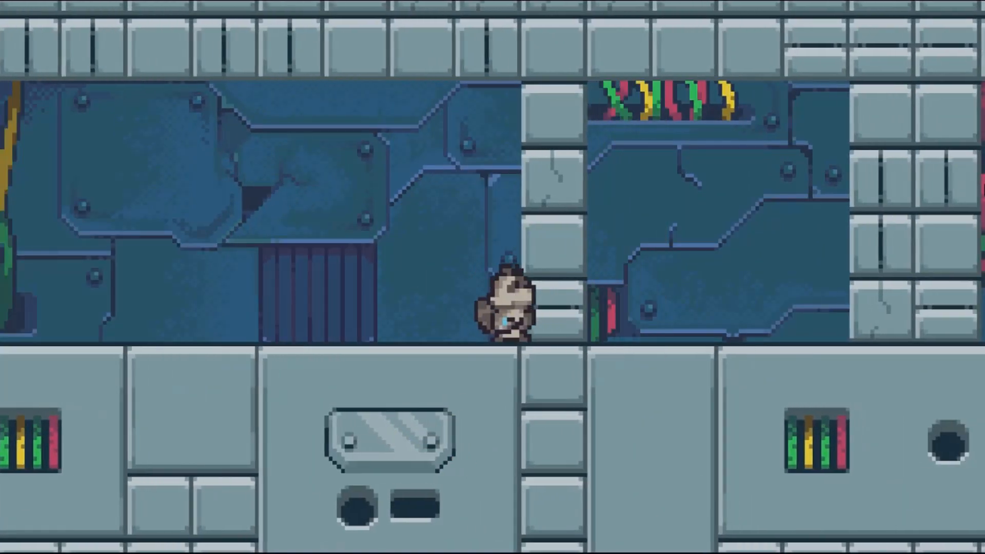
key(Left)
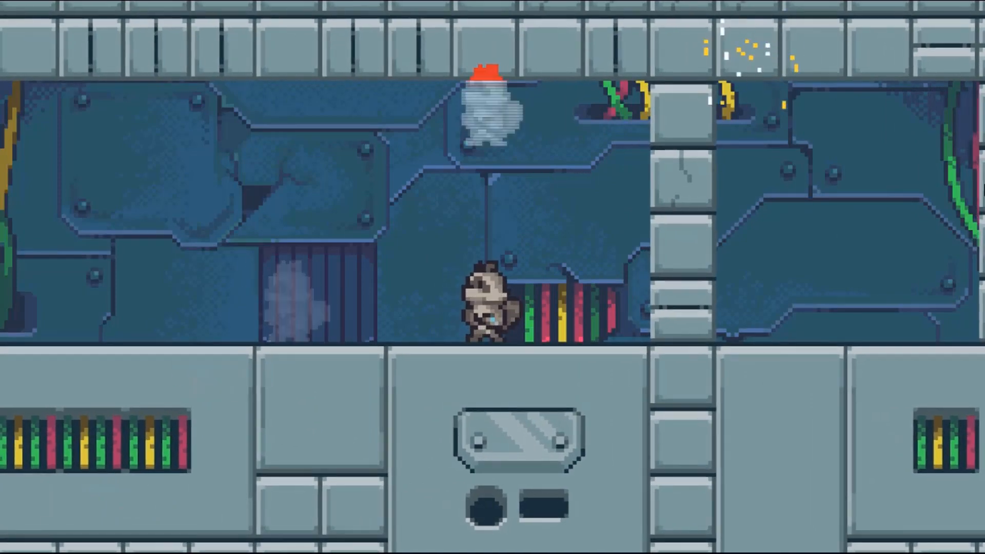
key(Right)
key(Left)
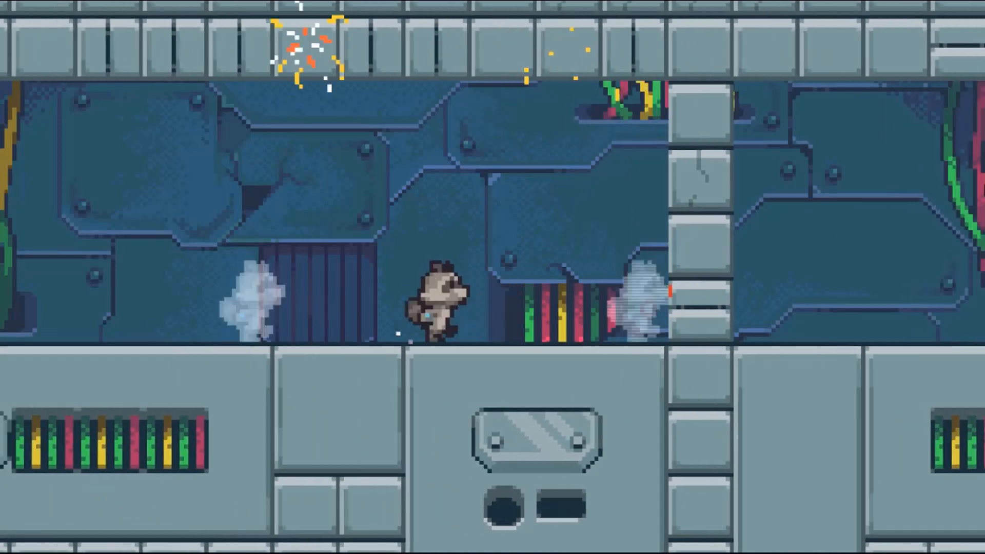
key(Right)
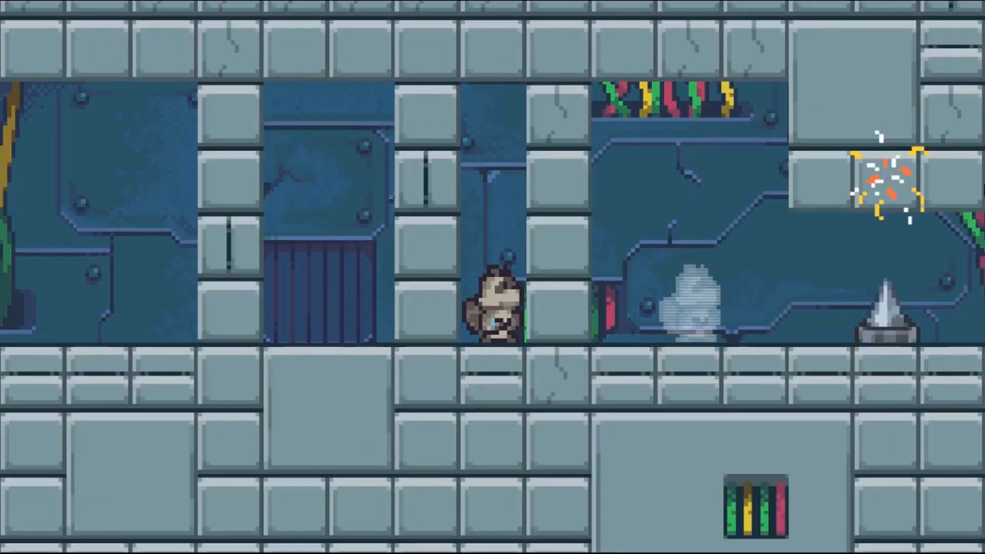
key(Right)
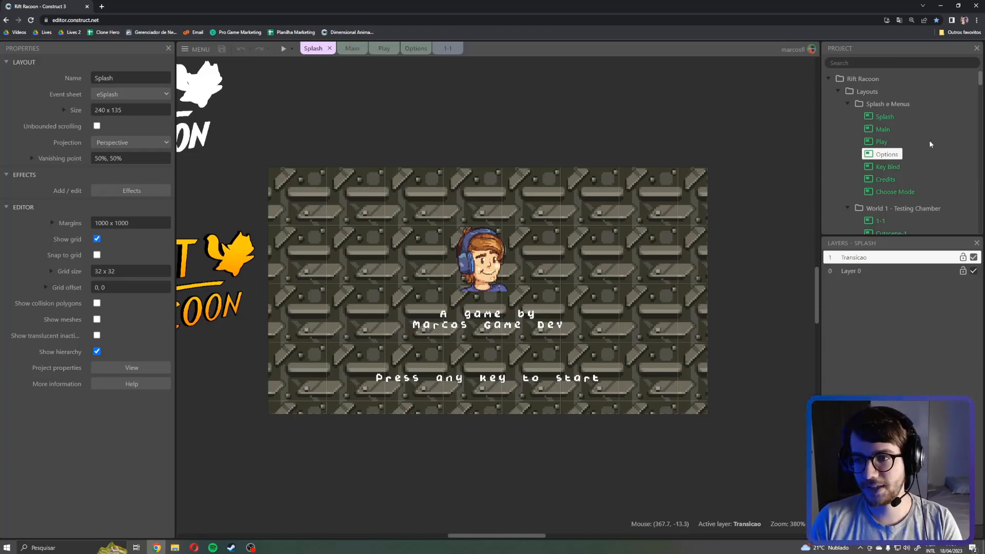
Step: Open the eAchievements and eCredits event sheets from the project and look through their events
scroll(884, 137, down, 3)
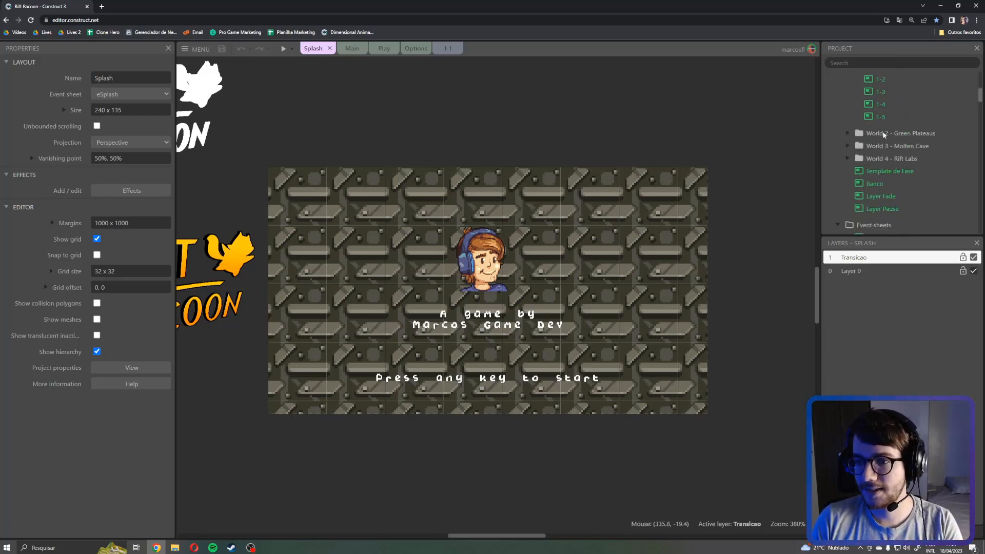
scroll(883, 154, down, 5)
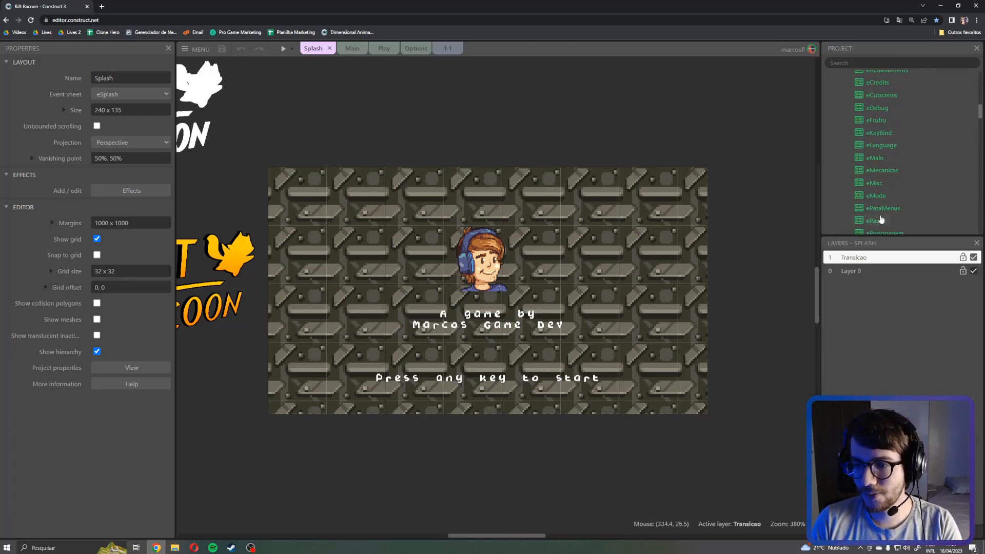
scroll(882, 211, up, 3)
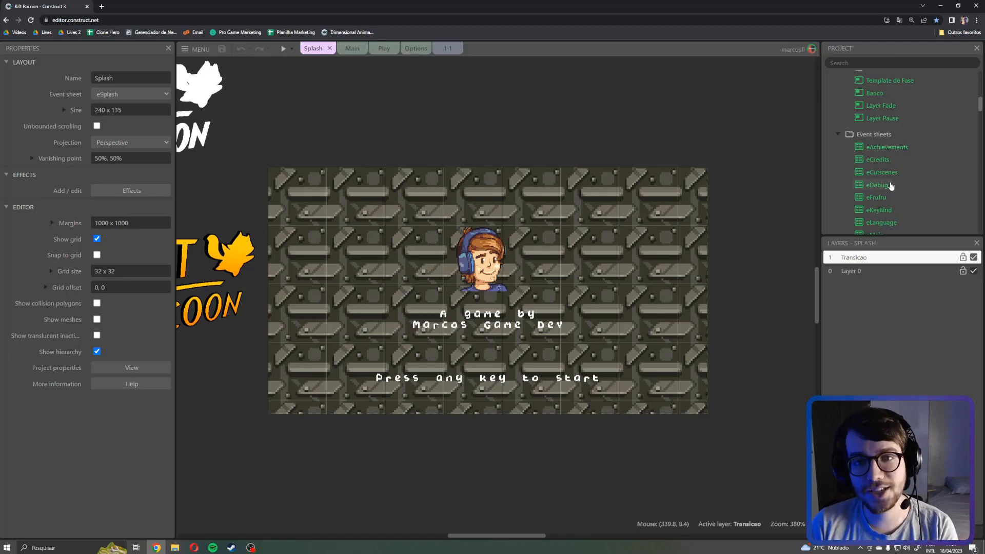
double_click(887, 147)
scroll(472, 265, down, 10)
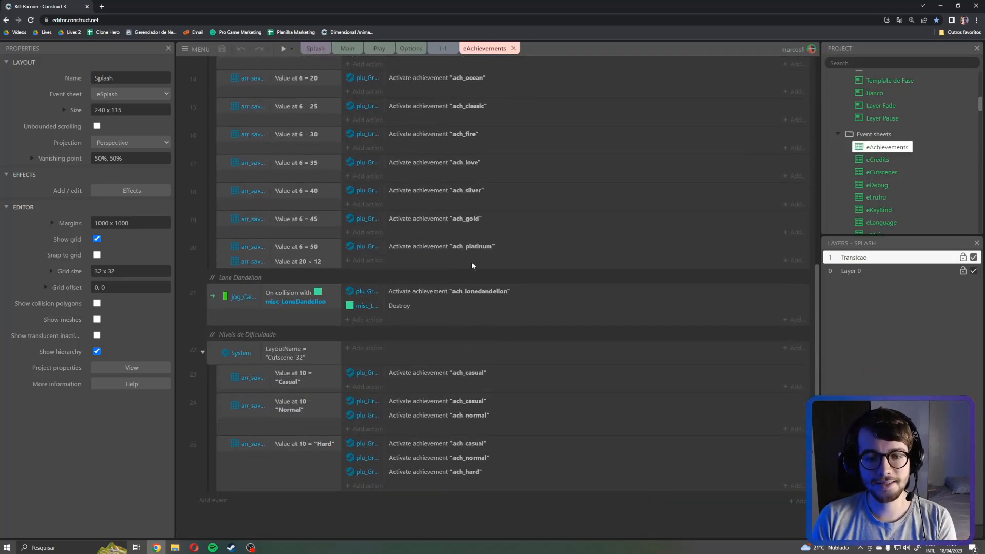
scroll(472, 265, up, 10)
double_click(877, 159)
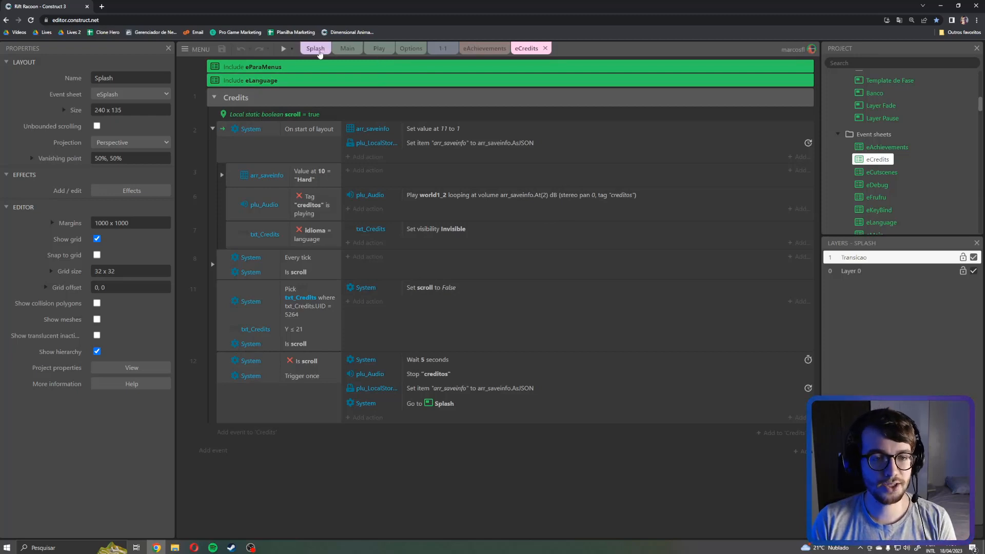
click(300, 398)
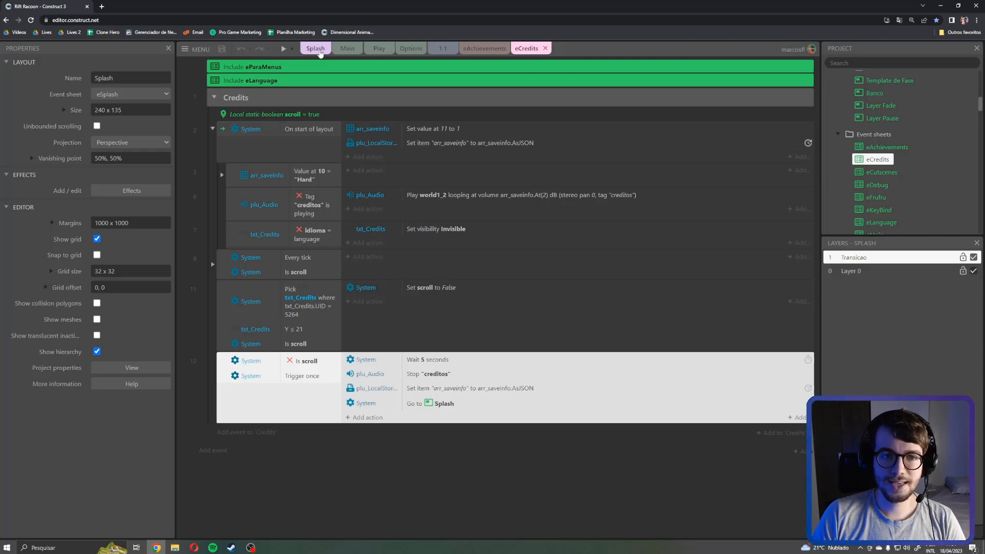
Step: View the Splash layout and the Main menu layout
click(317, 50)
scroll(866, 155, up, 10)
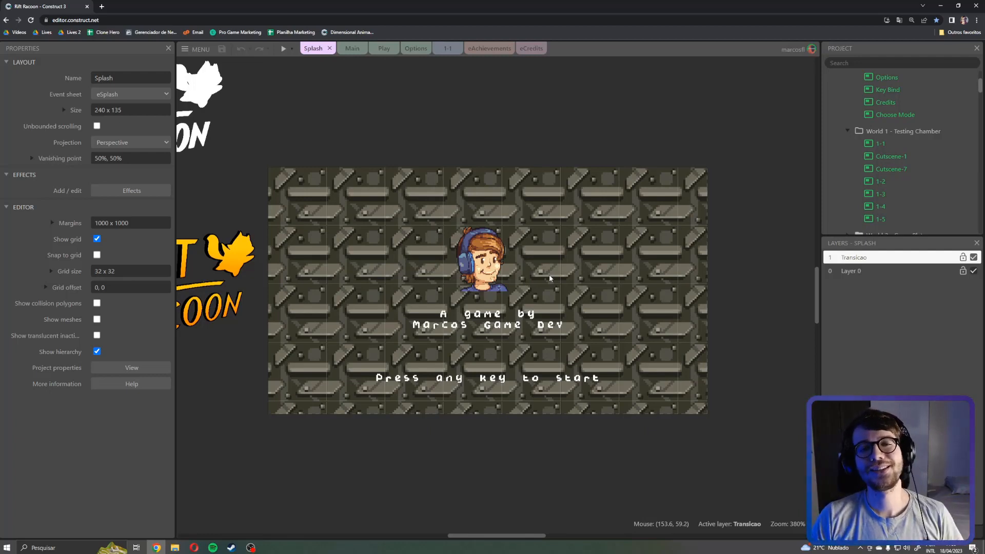
click(353, 51)
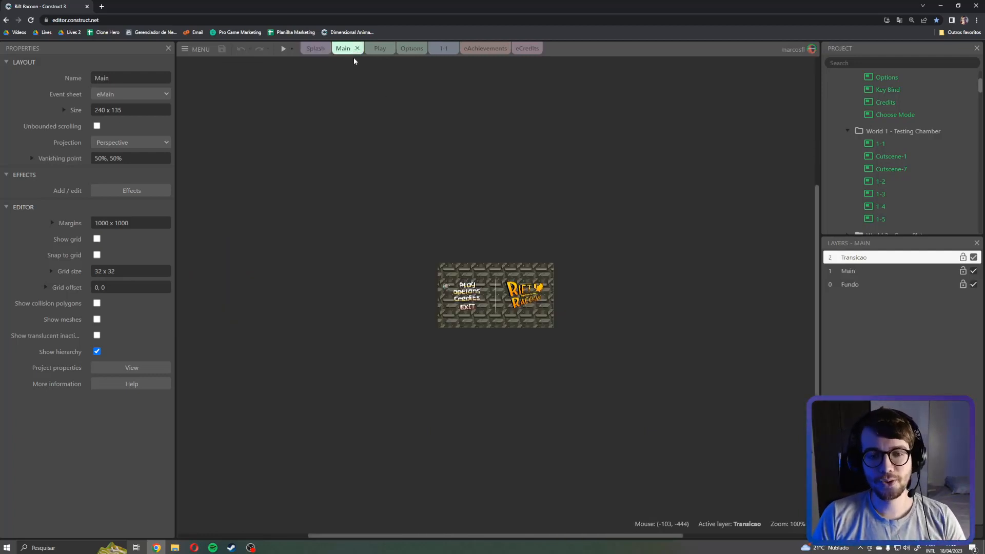
scroll(475, 299, up, 4)
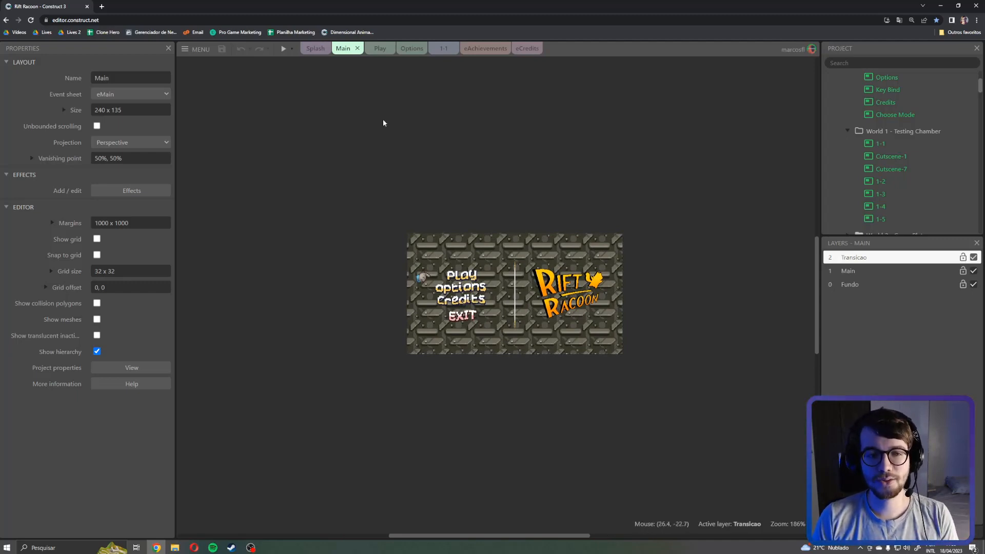
Step: View the Play layout, with its level-selection boxes and mode panel in close-up
click(379, 49)
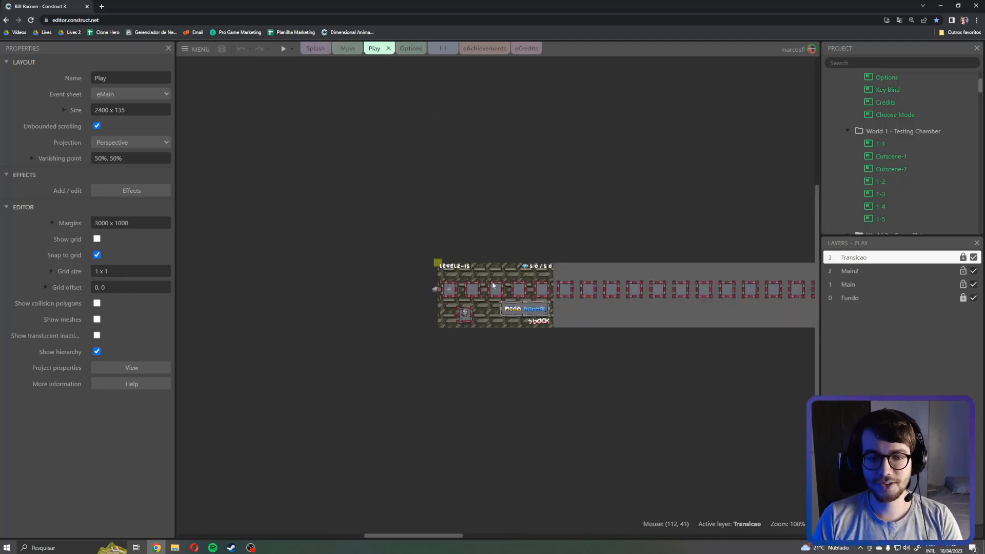
scroll(466, 308, up, 6)
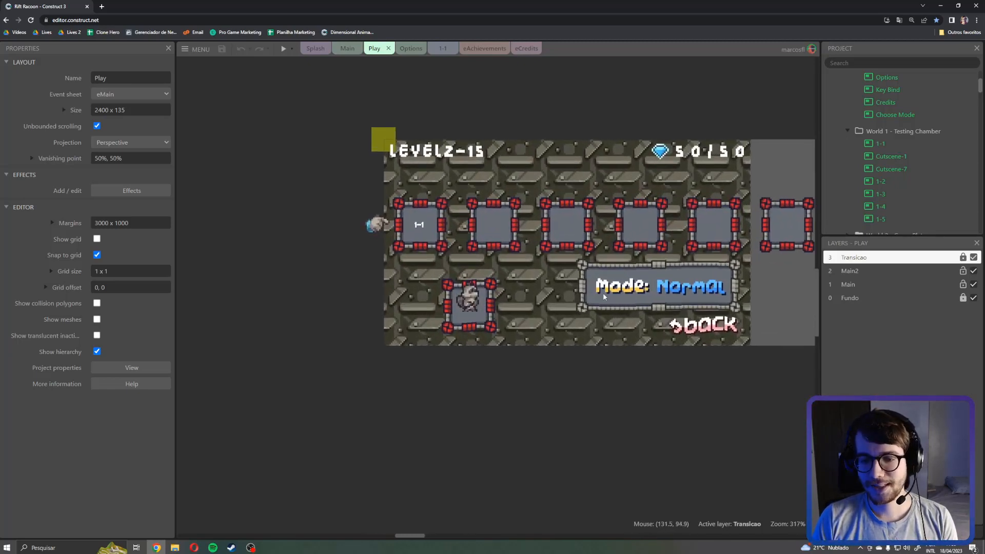
middle_drag(668, 281, 617, 289)
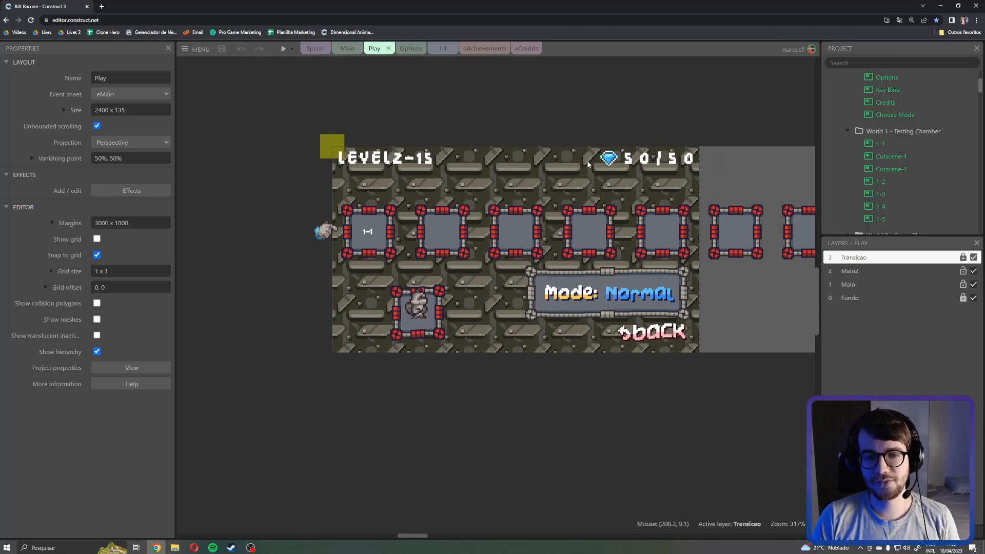
Step: Inspect the properties of the level title text, the hand cursor and the raccoon sprite in the Play layout
click(402, 161)
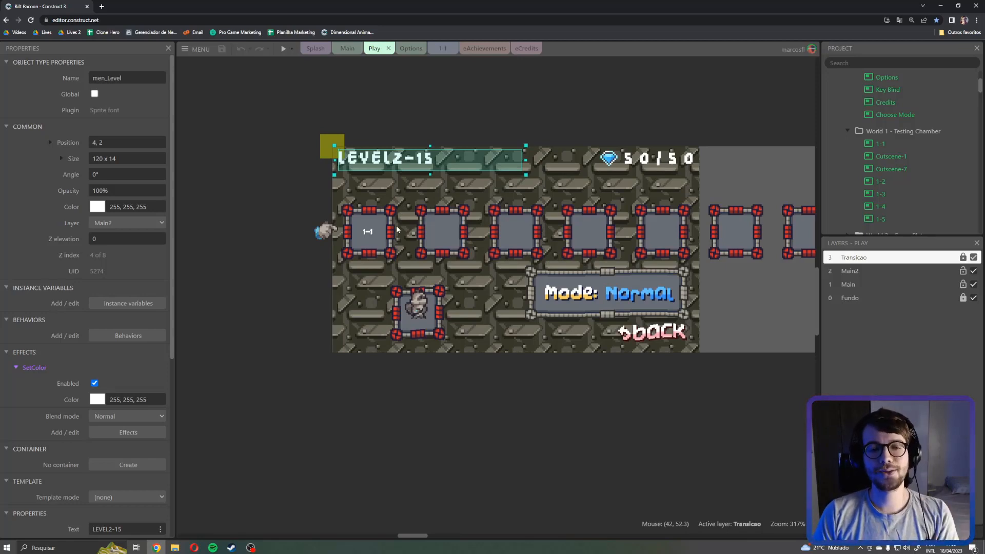
click(329, 237)
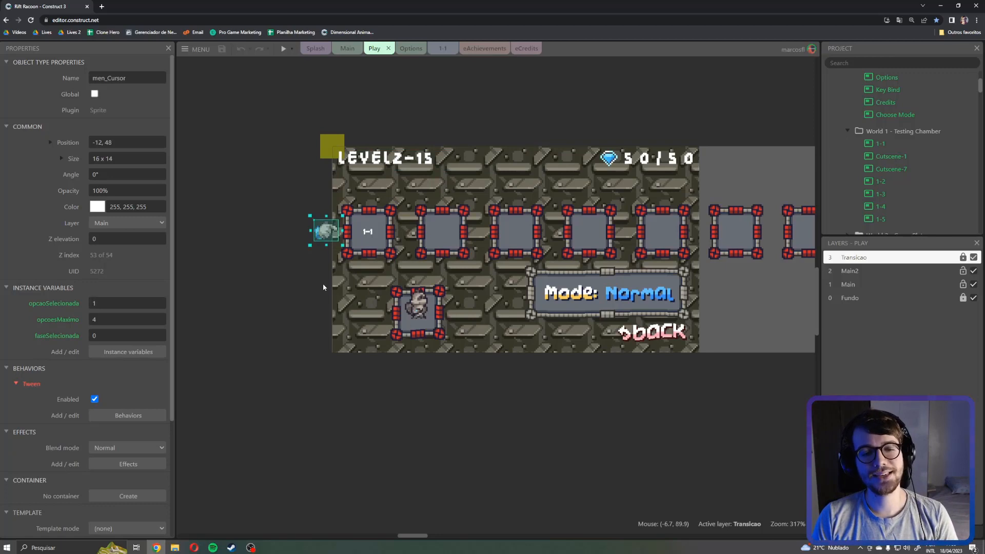
click(411, 318)
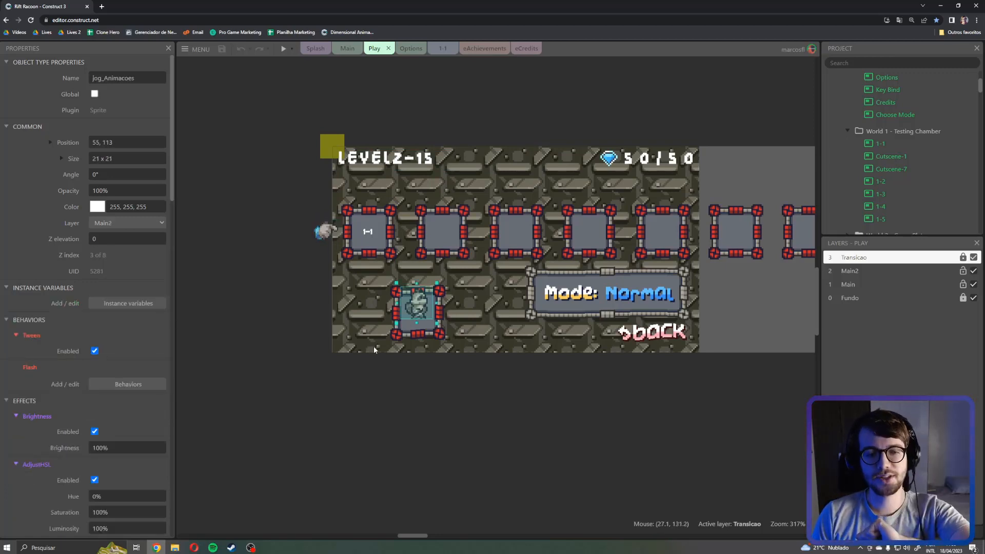
Step: Examine the Click and Default animations of the men_Cursor sprite and close its animations editor
double_click(325, 236)
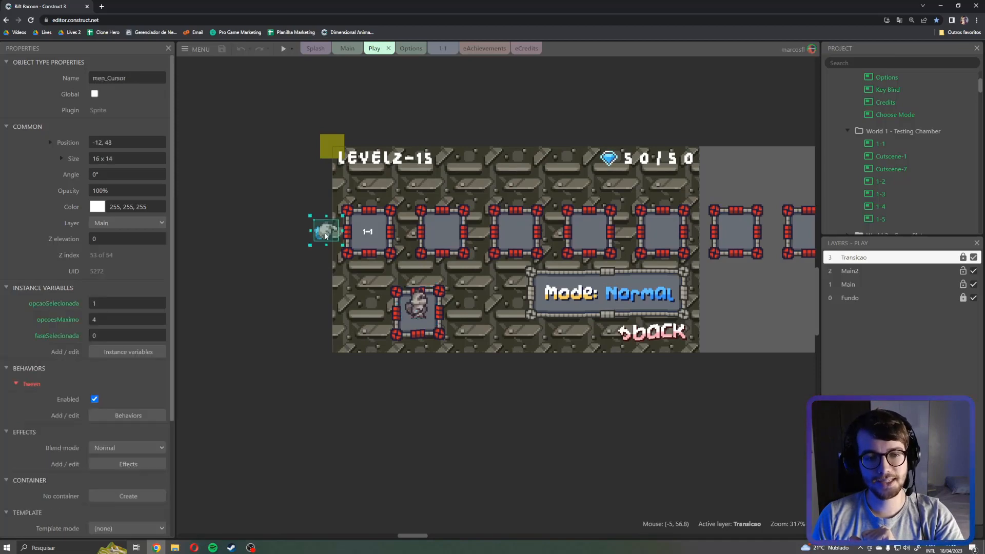
scroll(420, 278, down, 5)
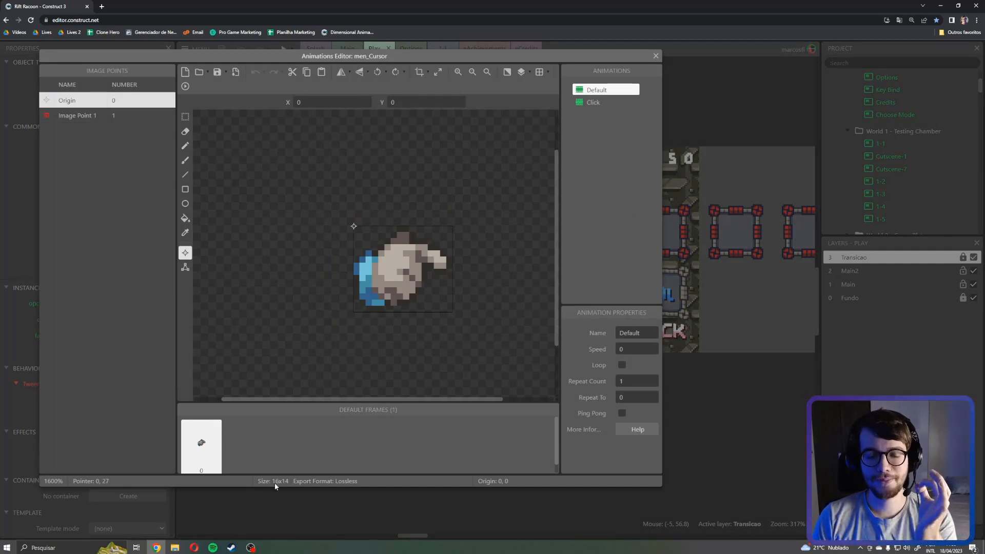
click(597, 105)
click(604, 92)
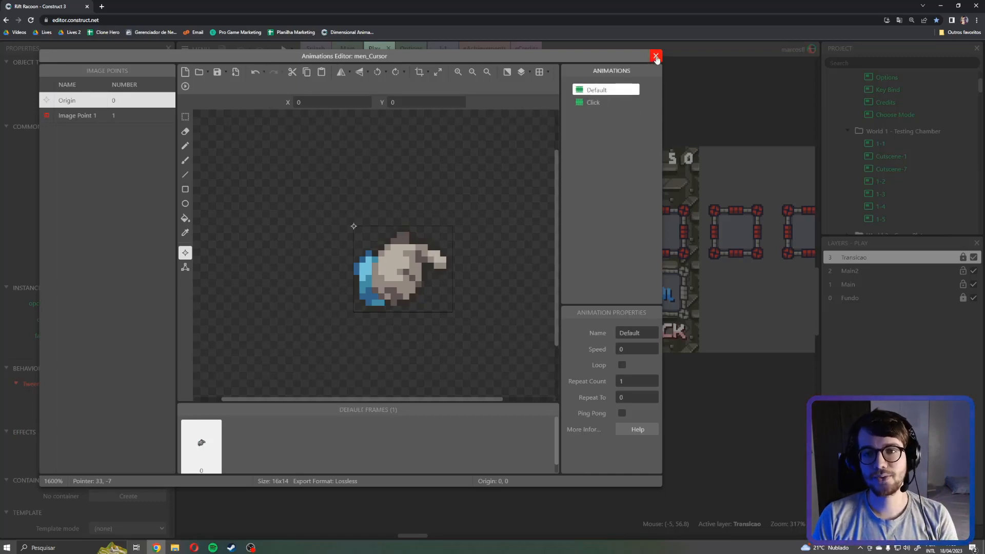
click(656, 56)
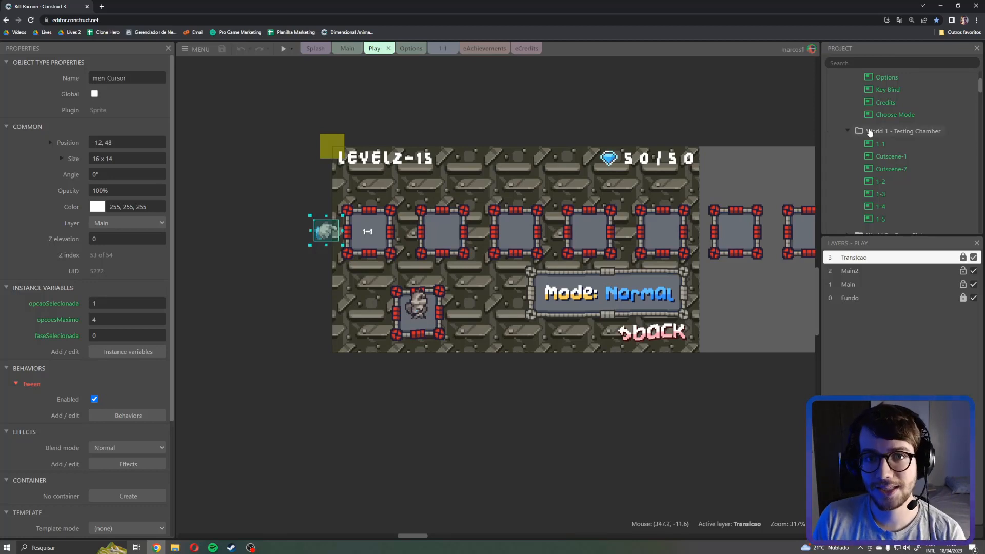
Step: Open the eMecanicas event sheet and review its diamond and checkpoint events
scroll(878, 151, down, 3)
scroll(877, 151, down, 10)
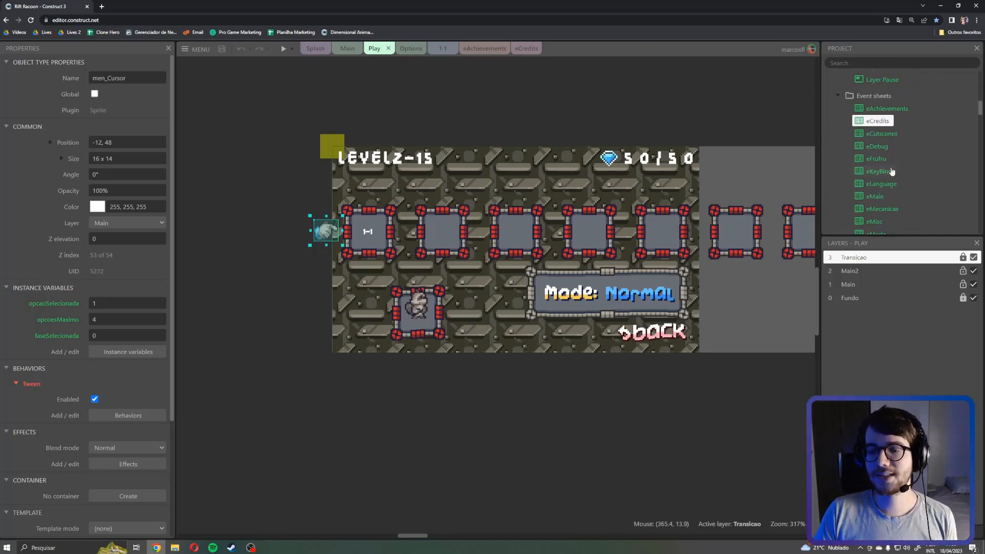
double_click(882, 170)
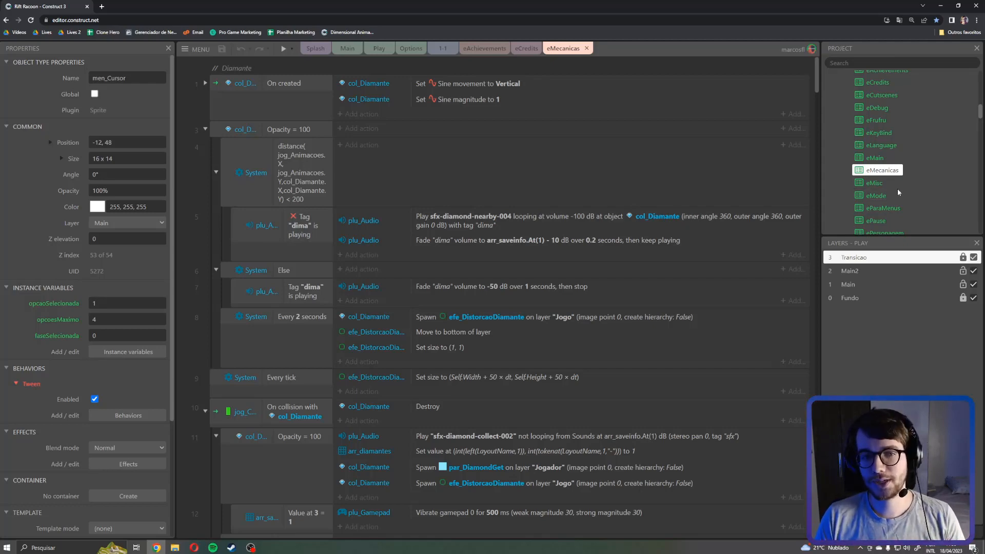
scroll(274, 181, down, 5)
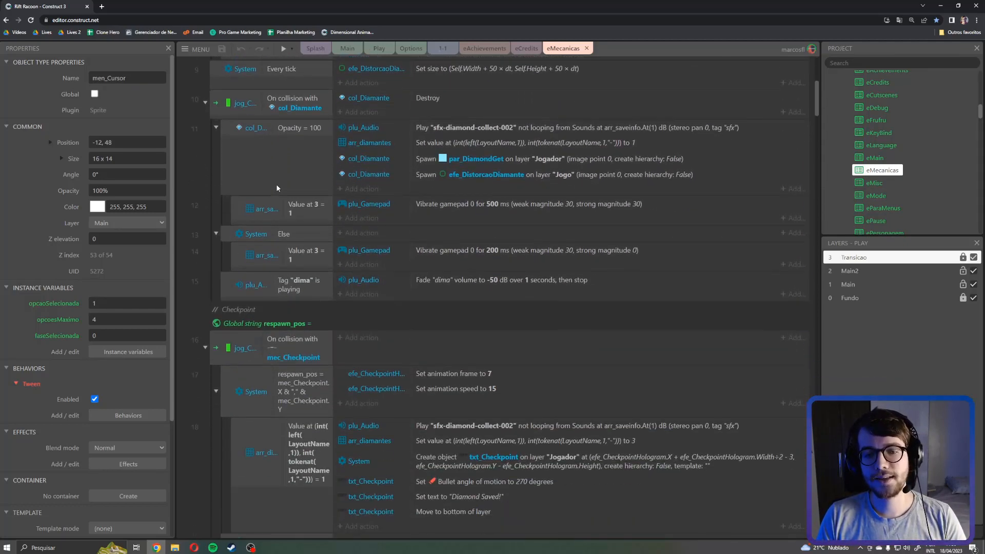
scroll(277, 188, down, 5)
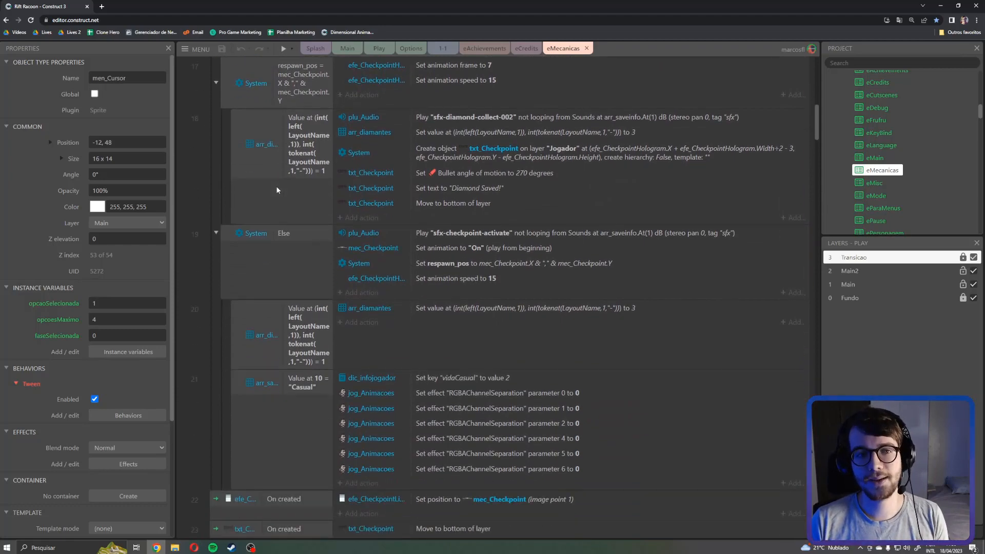
scroll(276, 190, down, 1)
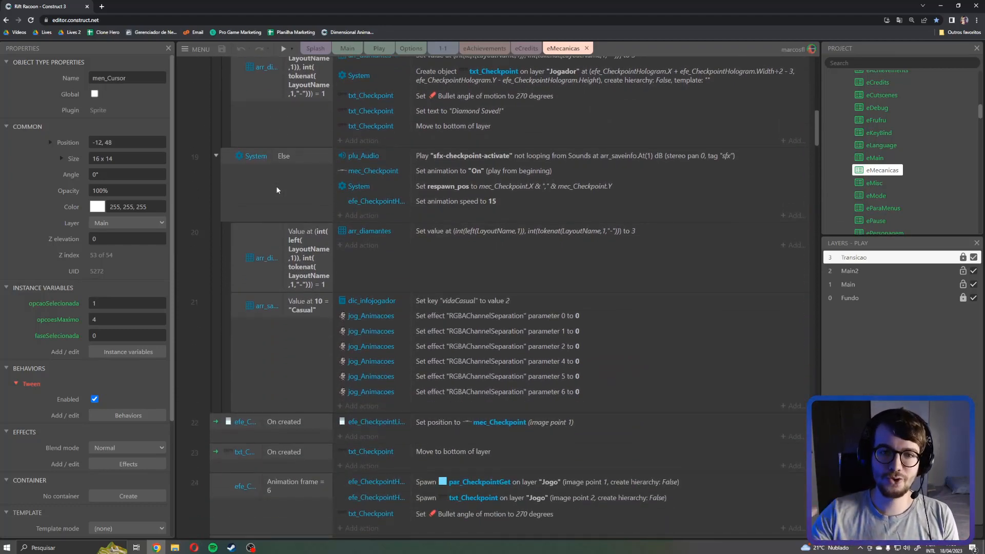
Step: Select the player's collision box jog_Caixa in layout 1-1 and review its Platform, Tween and Sine behavior settings
click(438, 48)
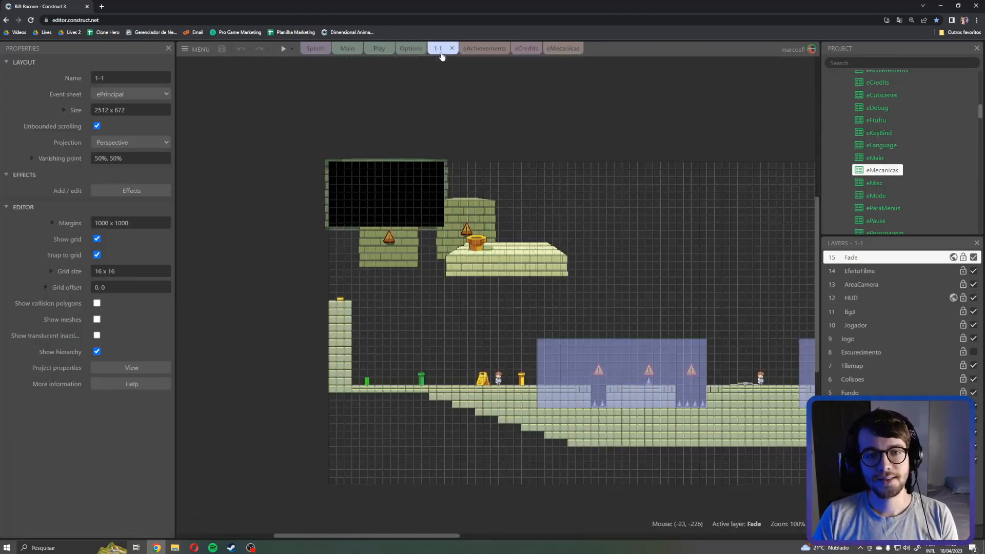
click(367, 383)
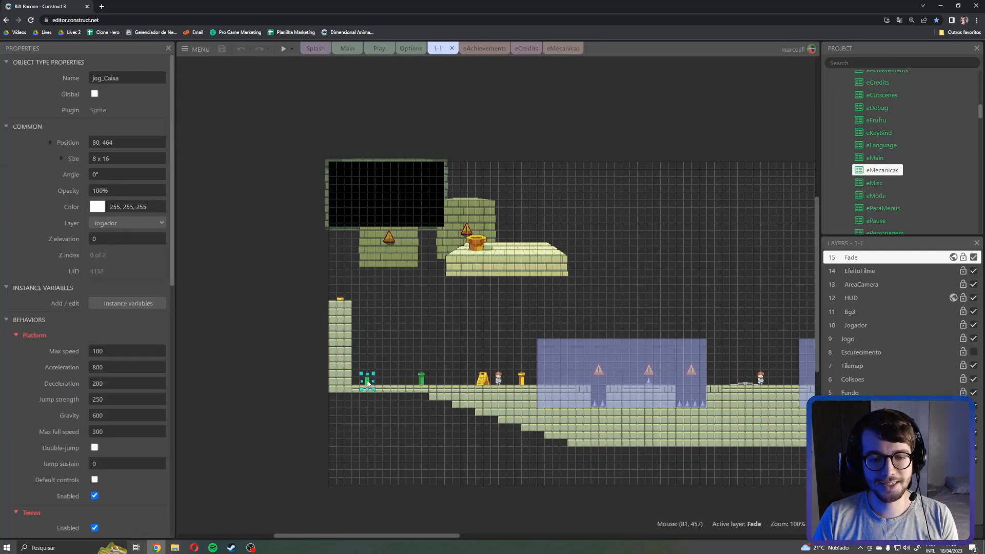
ctrl+scroll(368, 382, up, 6)
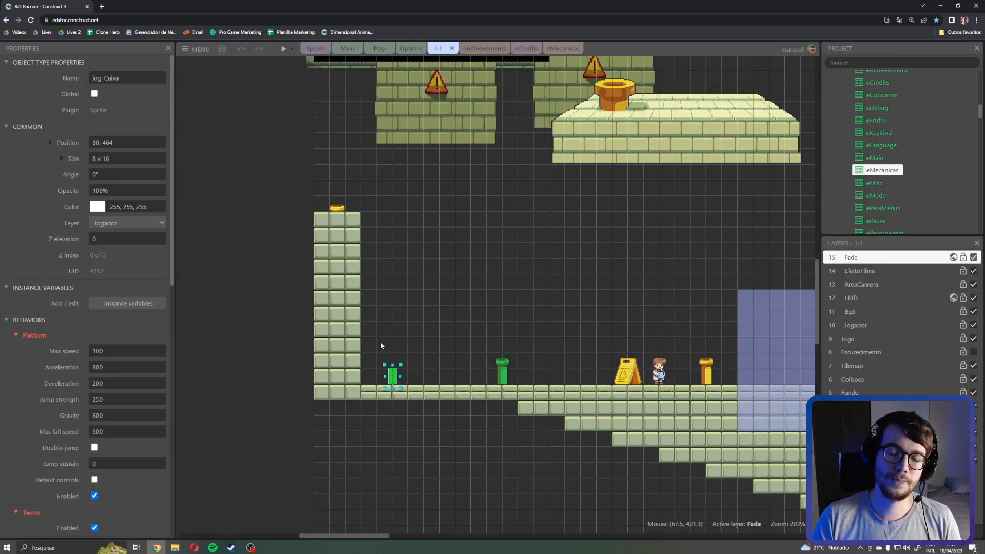
scroll(124, 316, down, 2)
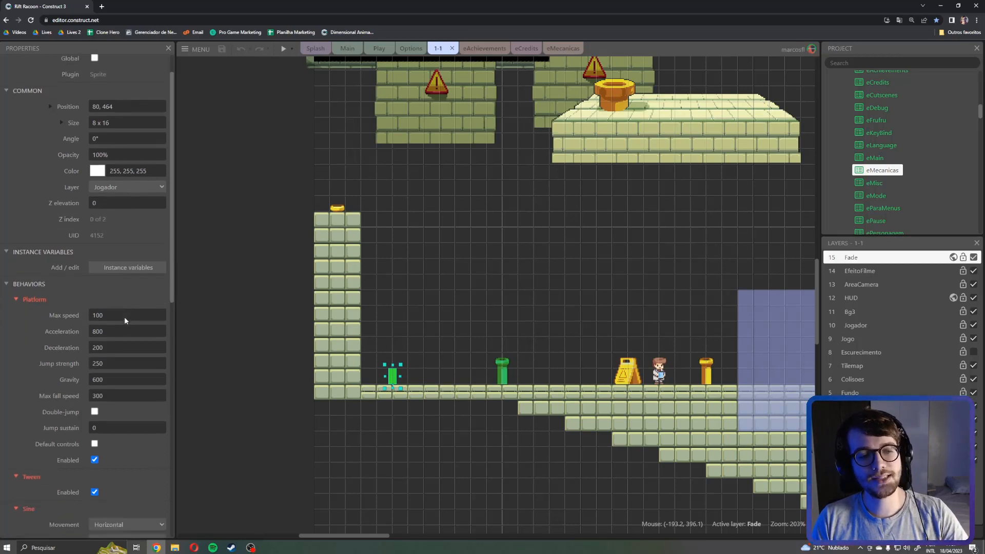
scroll(141, 314, down, 1)
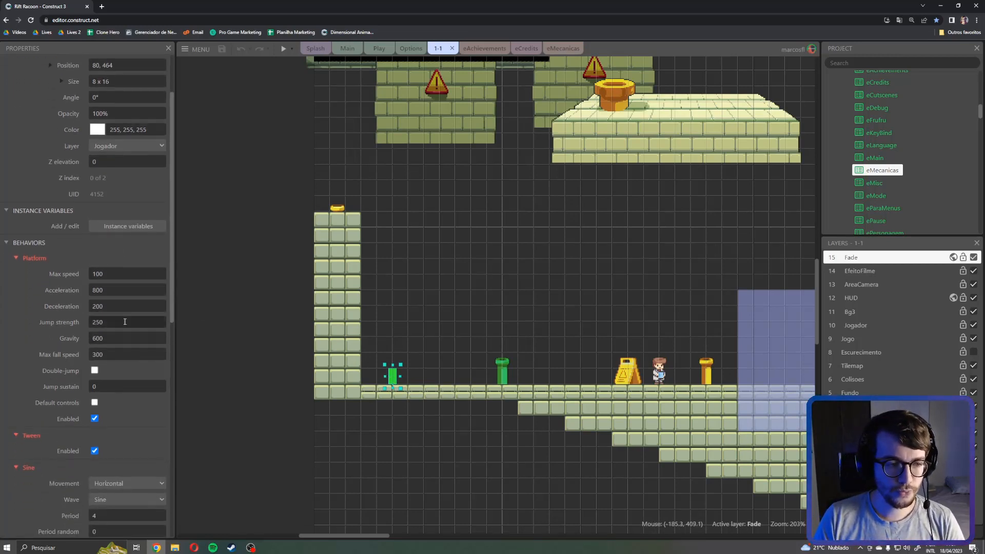
scroll(116, 315, down, 3)
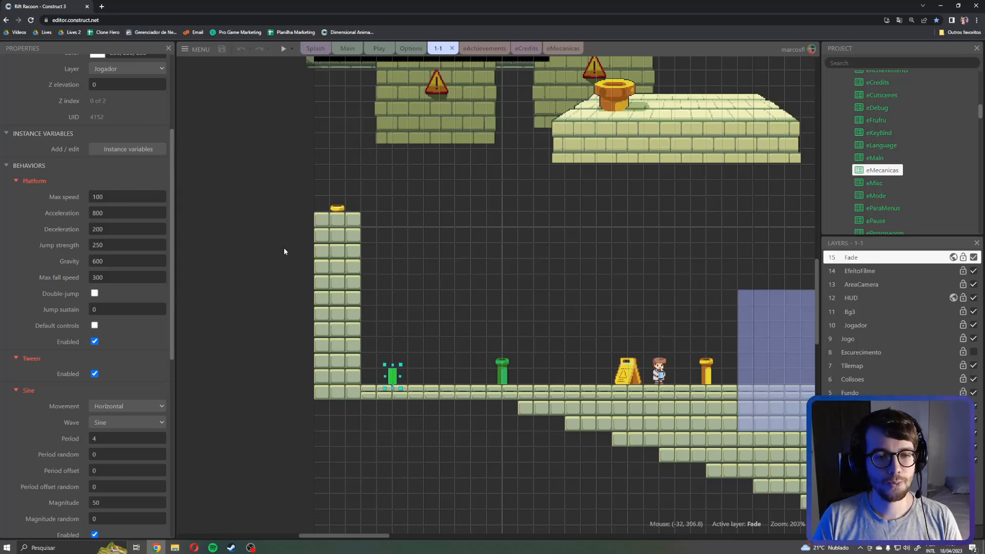
Step: Create a Sprite object named Personagem and place it in layout 1-1 just beside the tall block wall, above the player's collision box
double_click(294, 208)
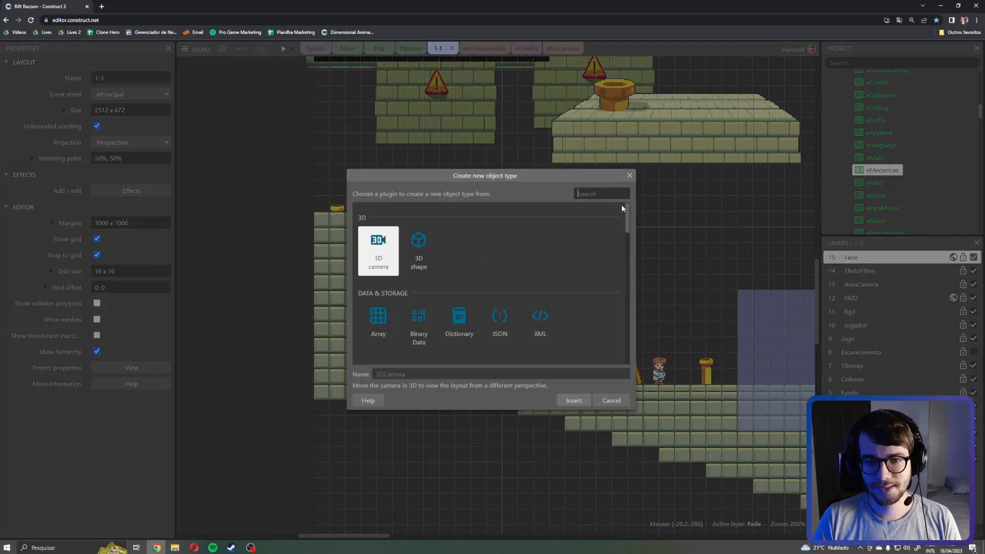
text(sprite)
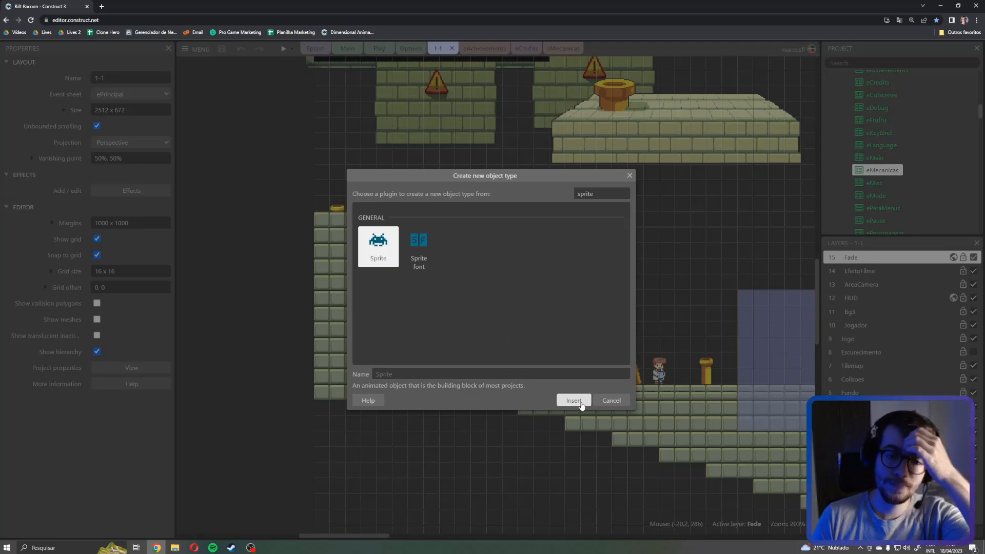
click(484, 373)
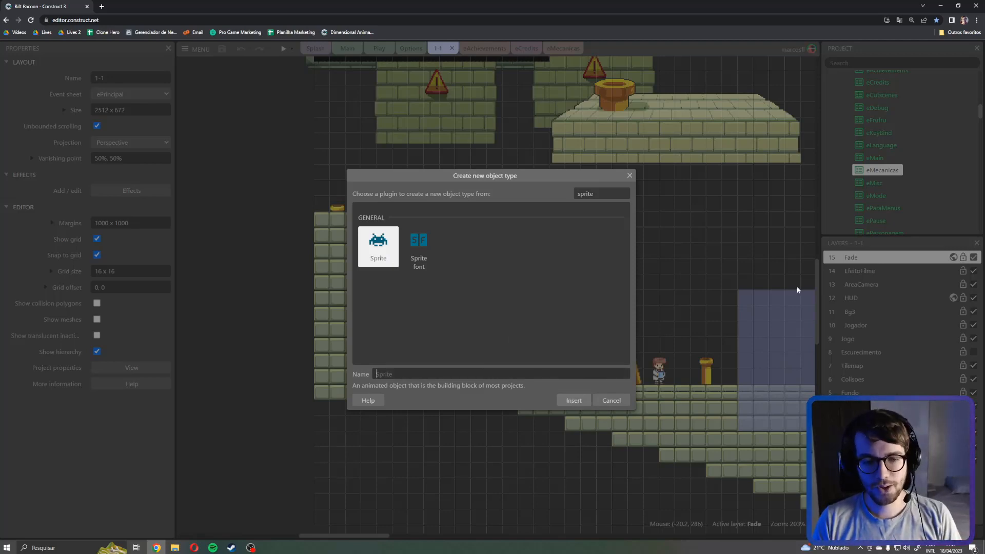
text(Personagem)
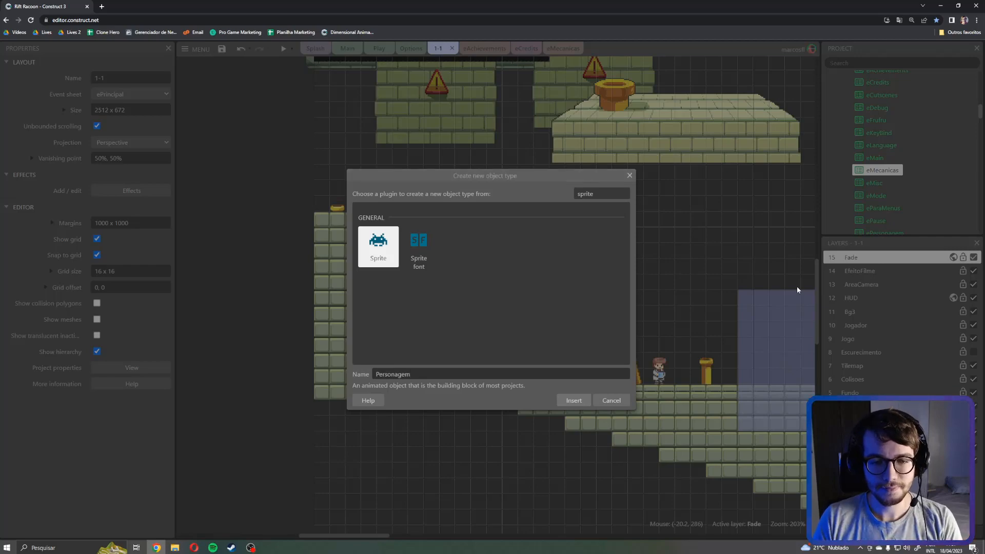
key(Return)
click(398, 247)
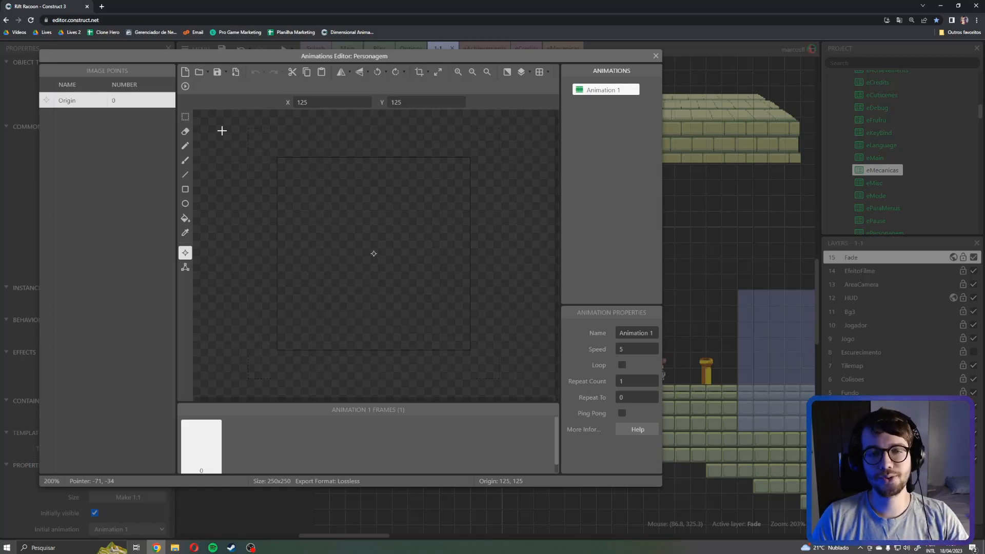
Step: Resize the image canvas of the Personagem sprite to 16 x 16 pixels
click(437, 72)
text(16)
key(Tab)
text(16)
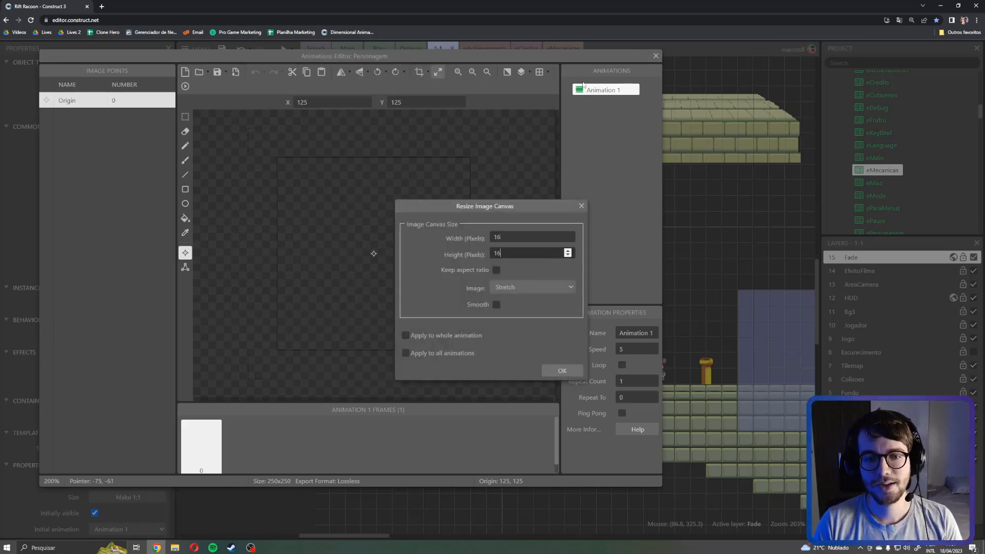
key(Return)
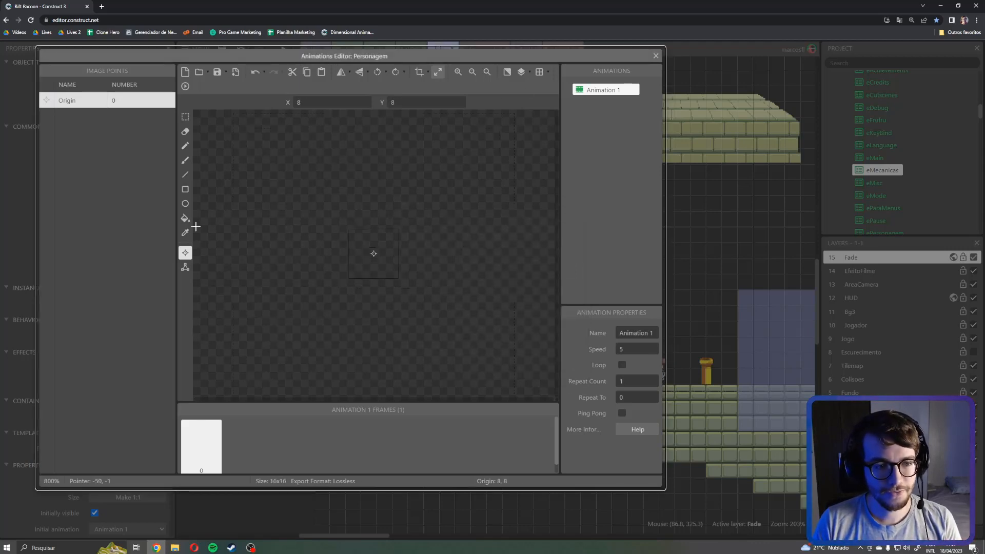
Step: Draw a white stick figure with the 1-pixel pencil in Personagem's first animation frame and close the animations editor
click(185, 218)
click(184, 146)
mouse_move(380, 240)
mouse_down()
mouse_move(368, 256)
mouse_move(375, 275)
mouse_move(363, 267)
mouse_move(385, 268)
mouse_move(365, 277)
mouse_move(383, 277)
mouse_up()
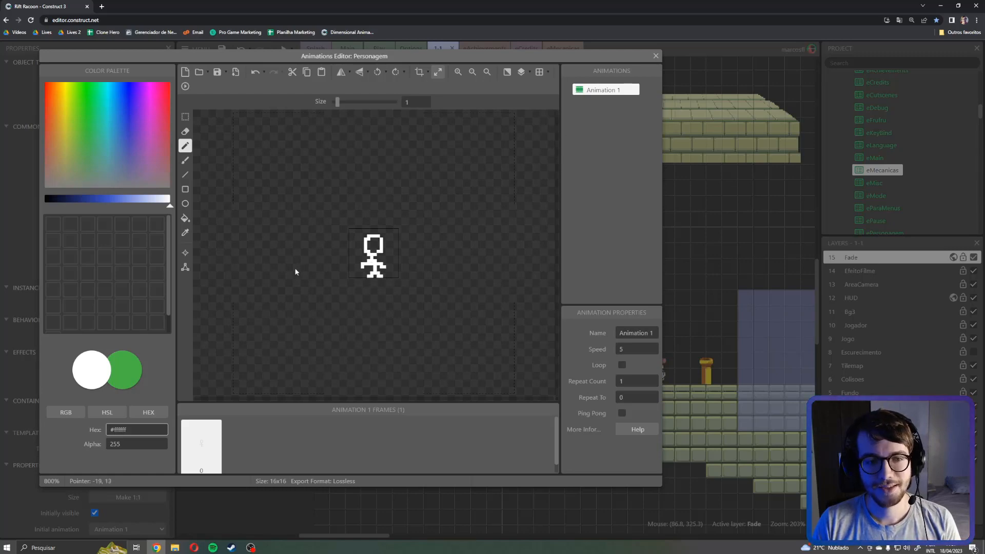
click(656, 56)
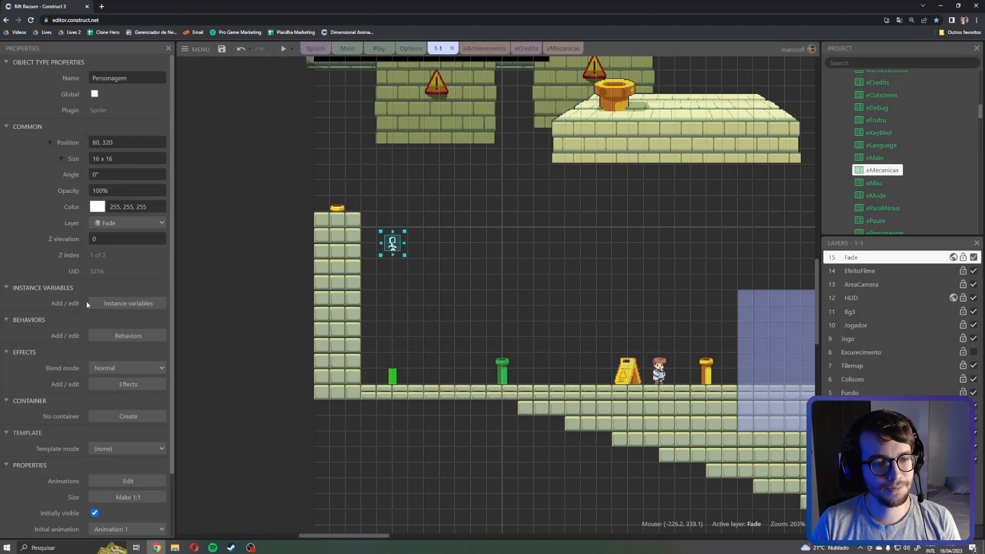
Step: Try enlarging the Personagem sprite to 48 x 48 on the layout, check its size, and undo the resize
click(107, 159)
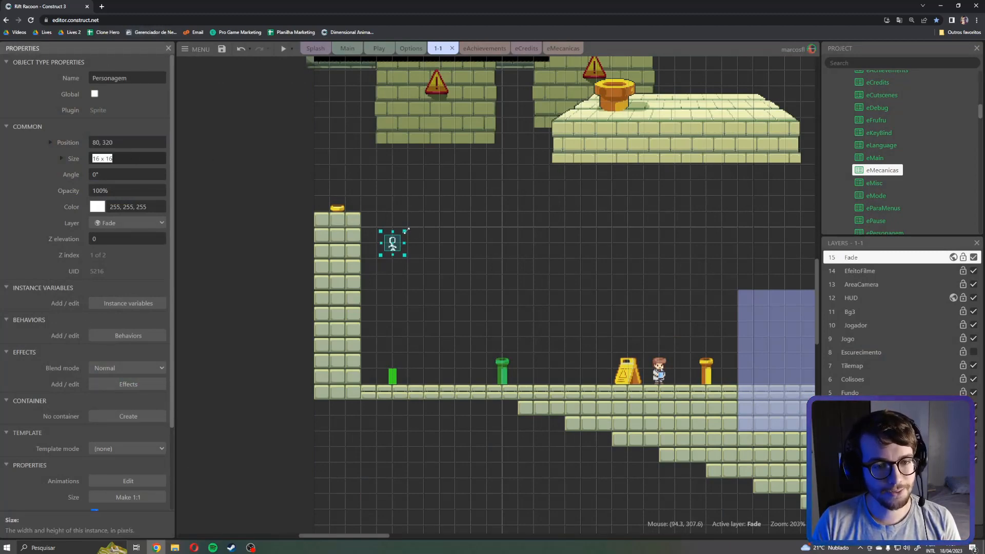
drag(404, 231, 439, 194)
click(100, 159)
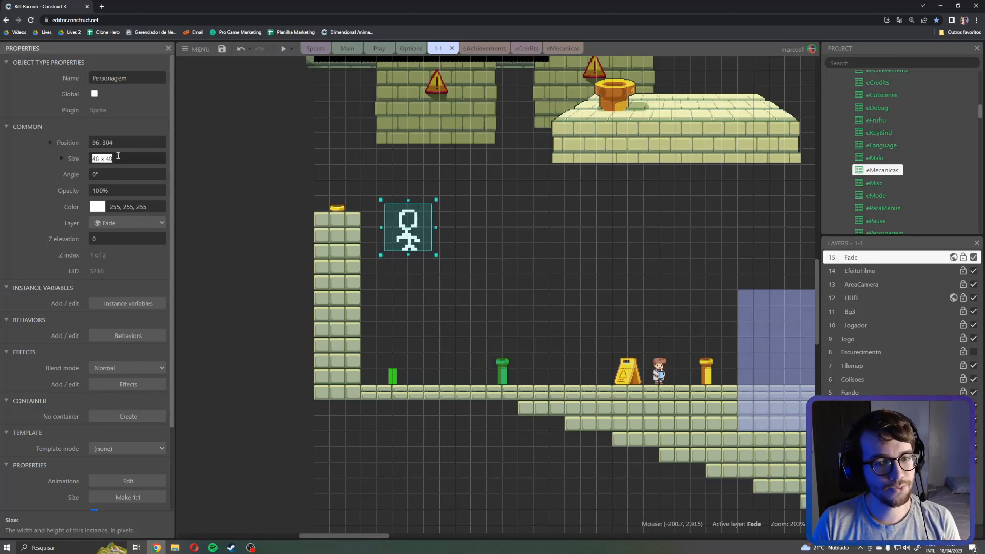
key(ctrl+z)
key(ctrl+z)
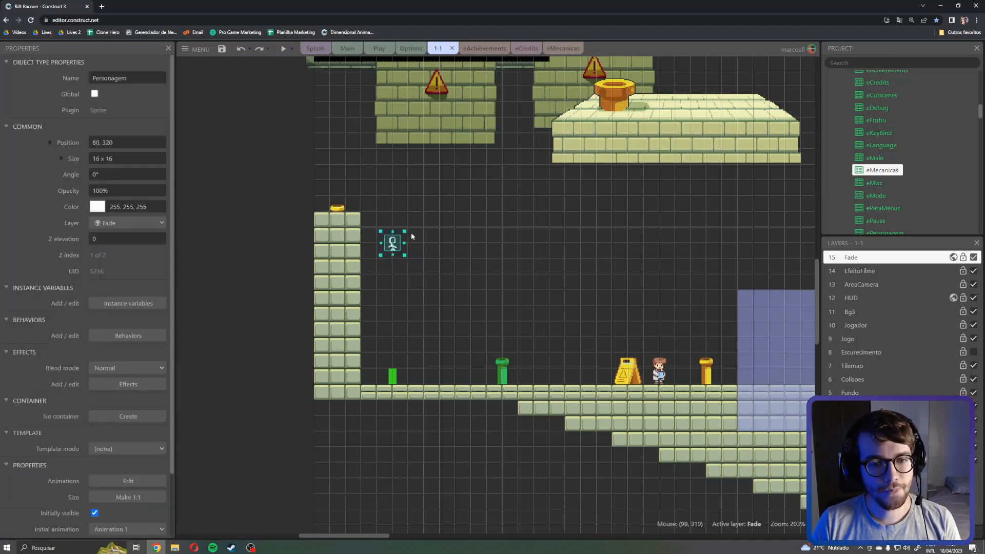
Step: Add the Platform behavior to the Personagem sprite and close its behaviors dialog
click(259, 241)
click(392, 242)
scroll(111, 292, down, 4)
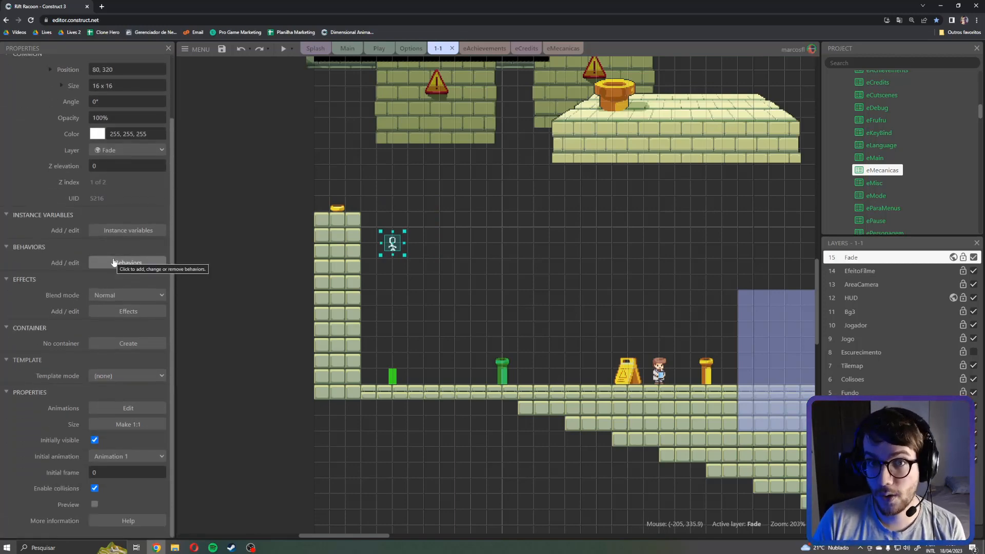
click(114, 262)
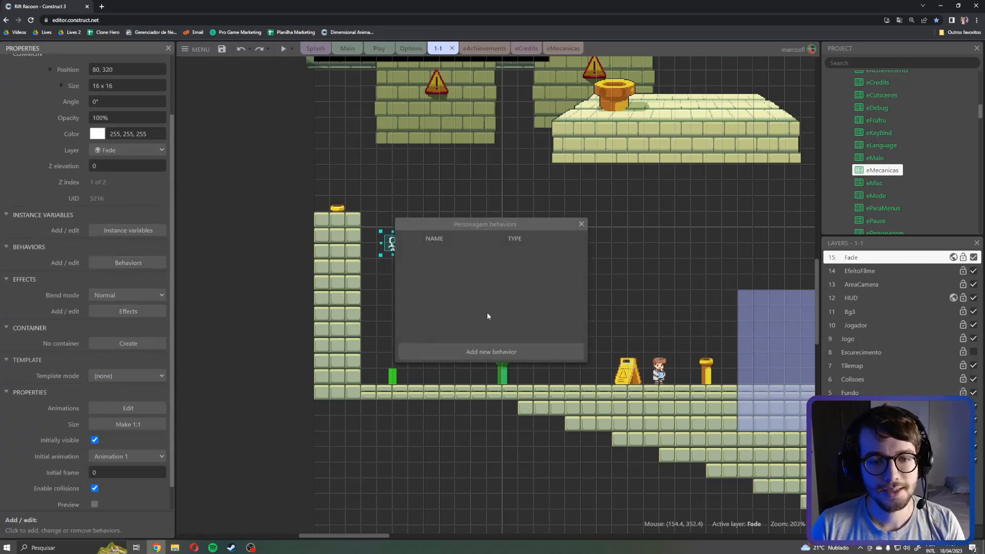
click(492, 351)
text(pl)
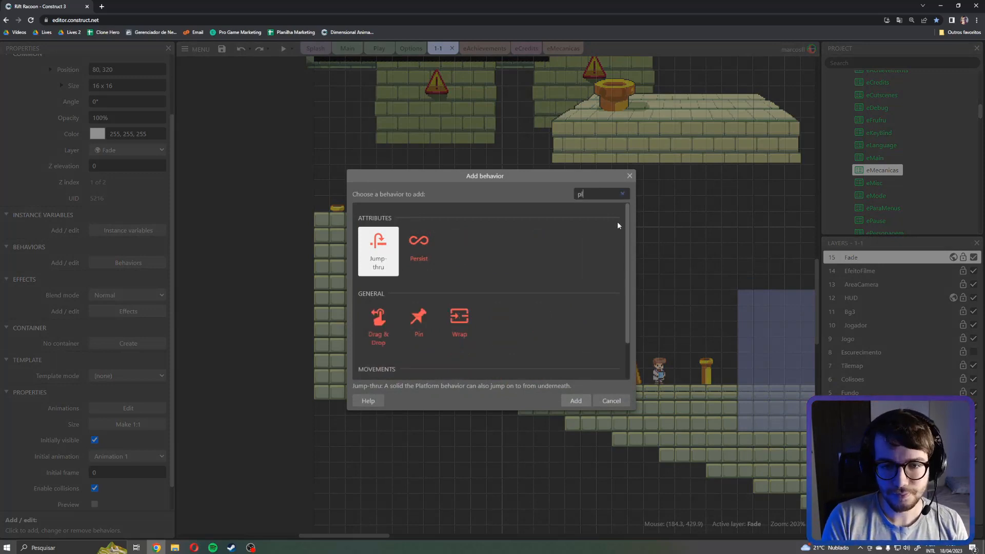
text(a)
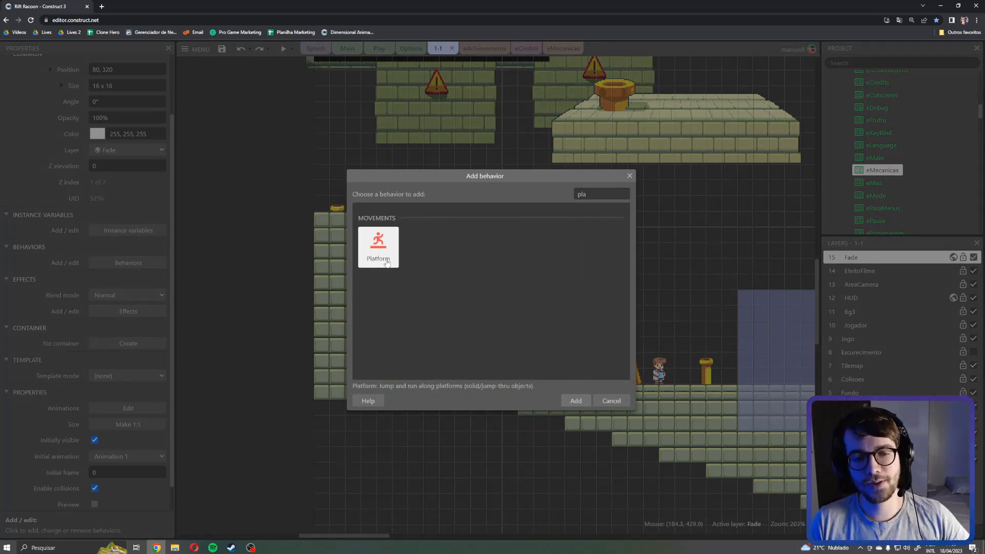
double_click(387, 264)
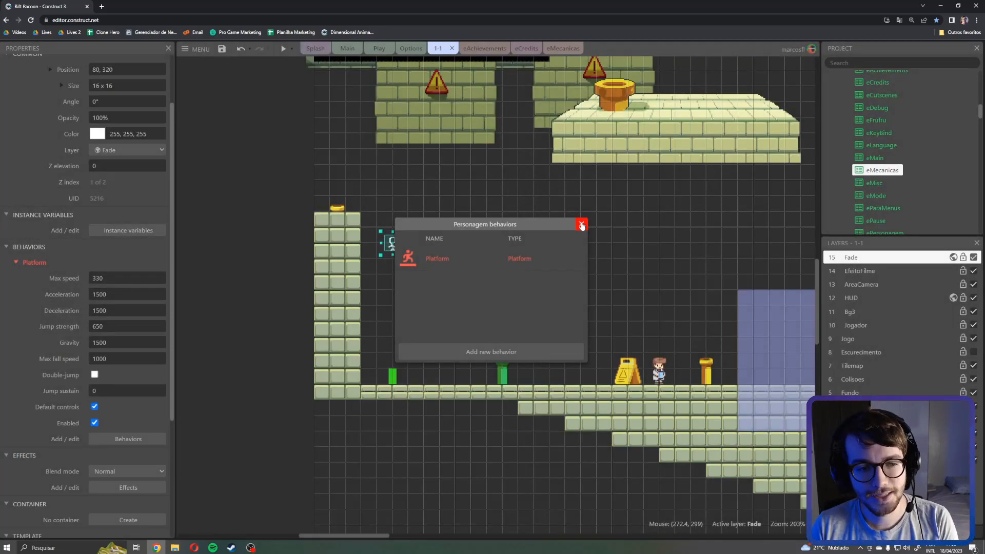
click(580, 223)
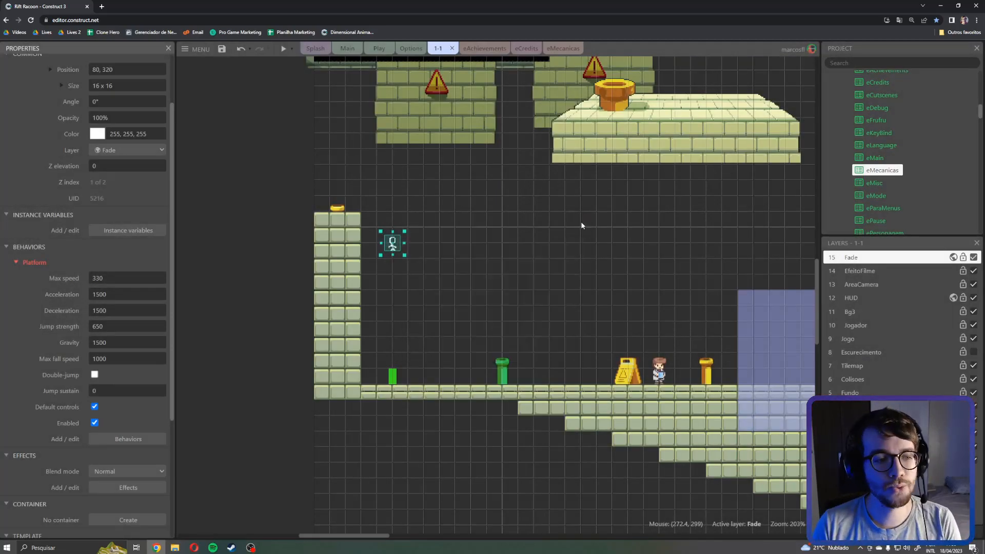
Step: Enable double-jump in Personagem's Platform behavior, and delete the sprite instance from layout 1-1
click(139, 309)
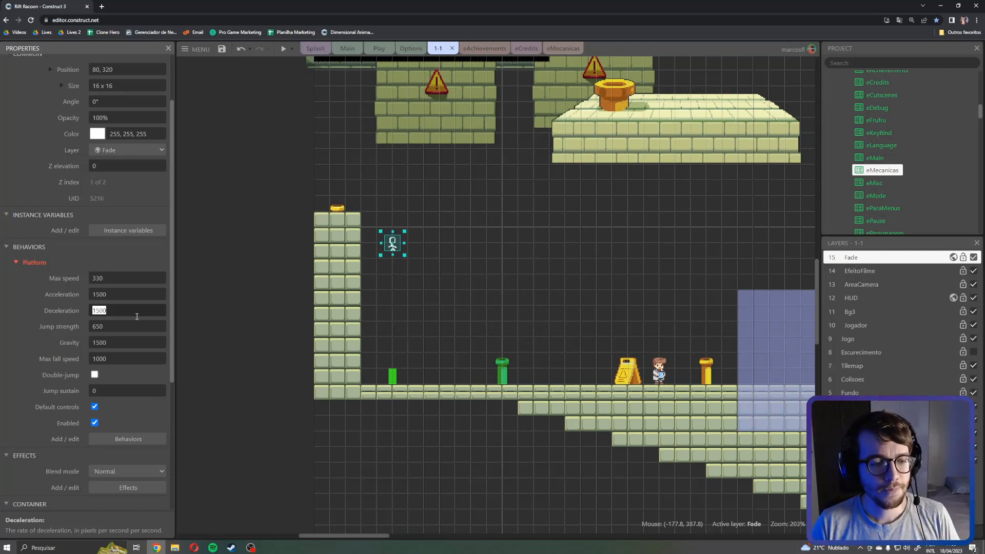
click(105, 375)
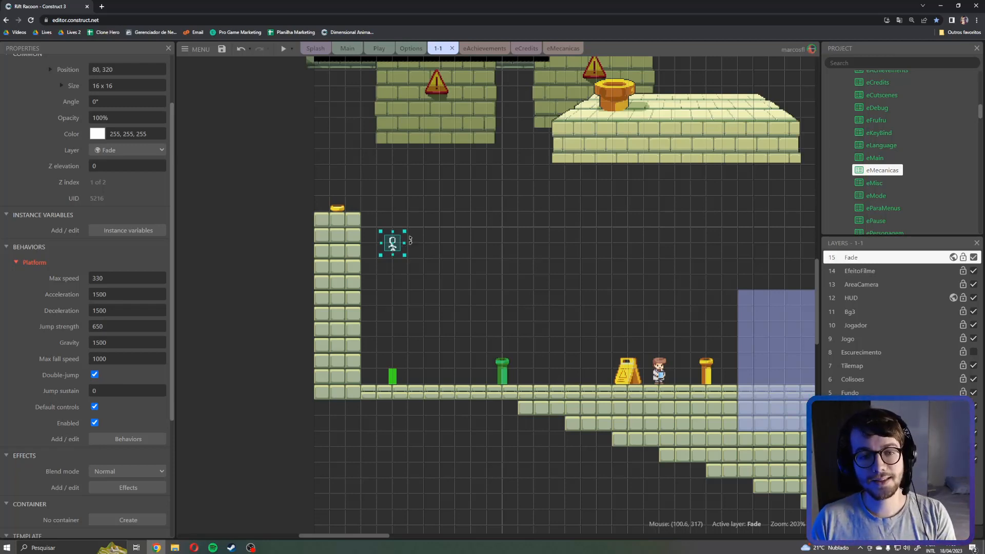
key(Delete)
click(269, 257)
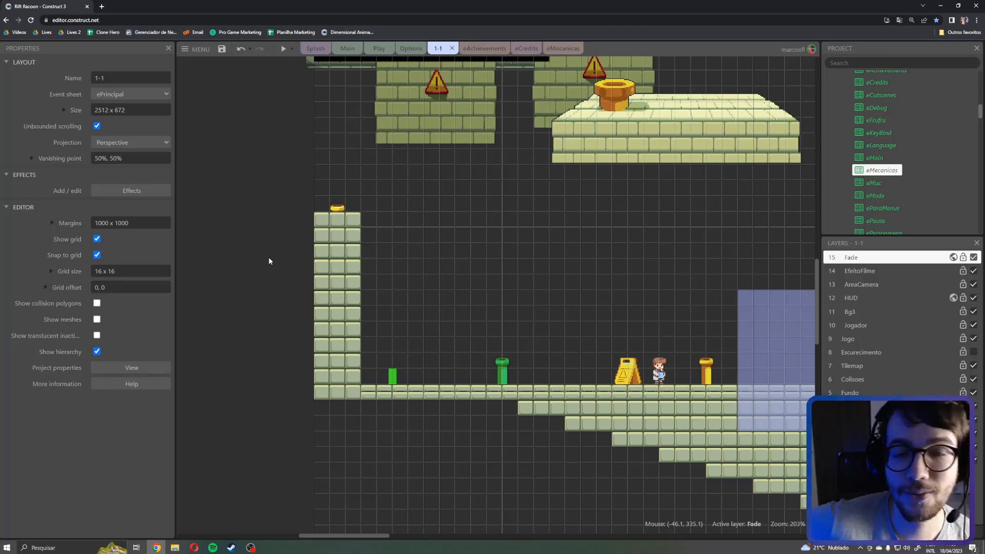
Step: Look through the Splash and 1-1 layouts and the eAchievements, eCredits and eMecanicas event sheets
click(315, 48)
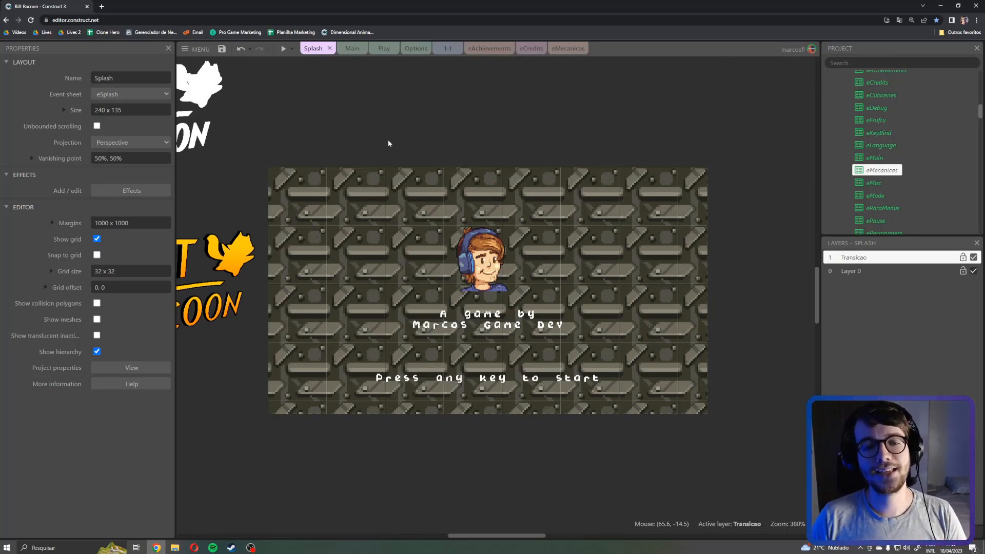
click(448, 48)
click(484, 48)
click(536, 48)
click(570, 48)
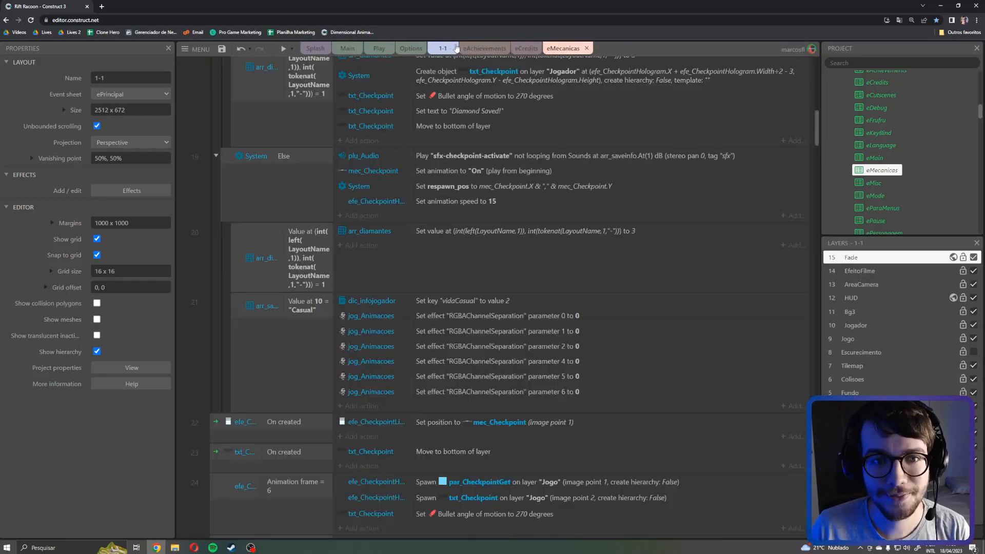
Step: Return to the Splash layout and view the portrait sprite's image in the animations editor
click(314, 48)
double_click(487, 266)
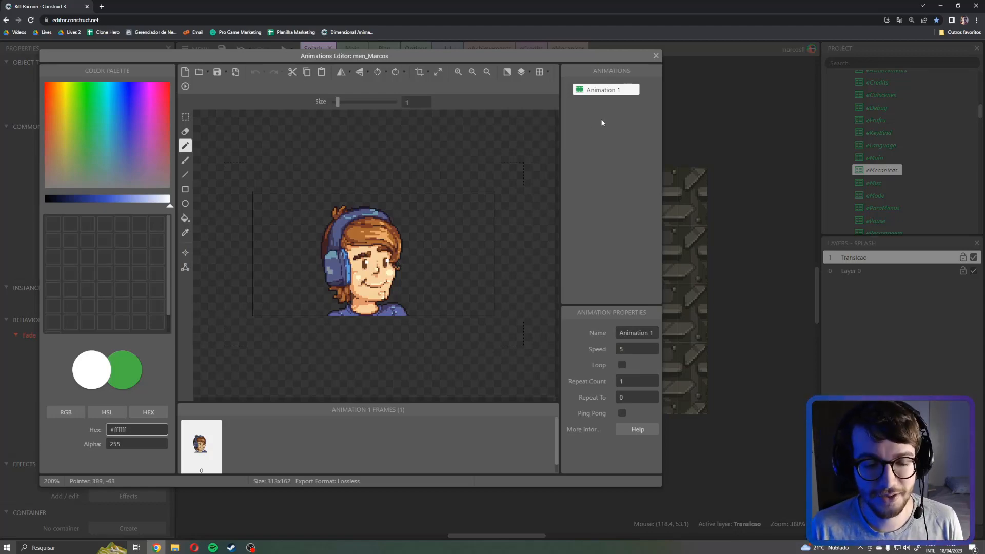
key(Escape)
Step: Inspect the men_MGD credit text, the Rift Racoon logos and the tiled background in the Splash layout
click(479, 332)
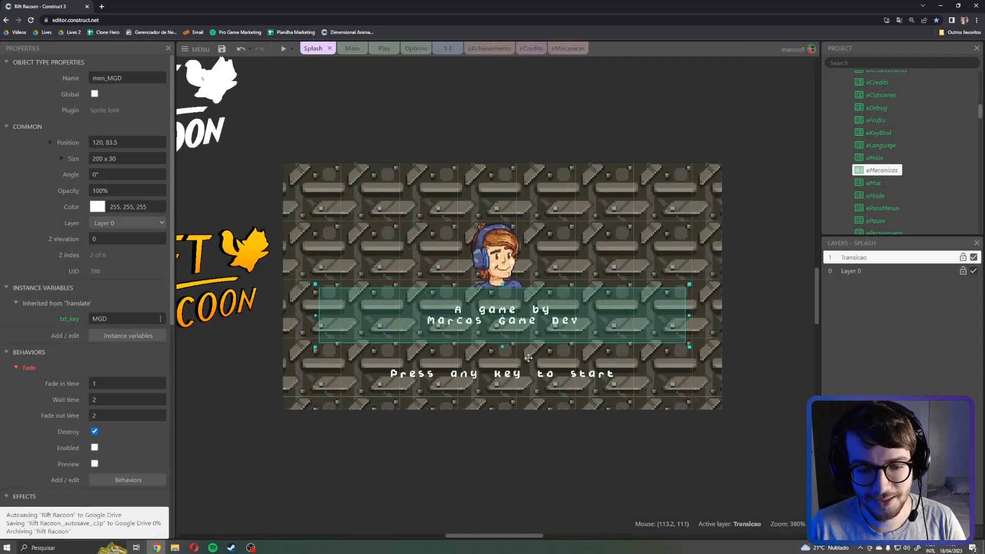
middle_drag(528, 358, 595, 349)
middle_drag(531, 306, 645, 300)
middle_drag(704, 301, 598, 288)
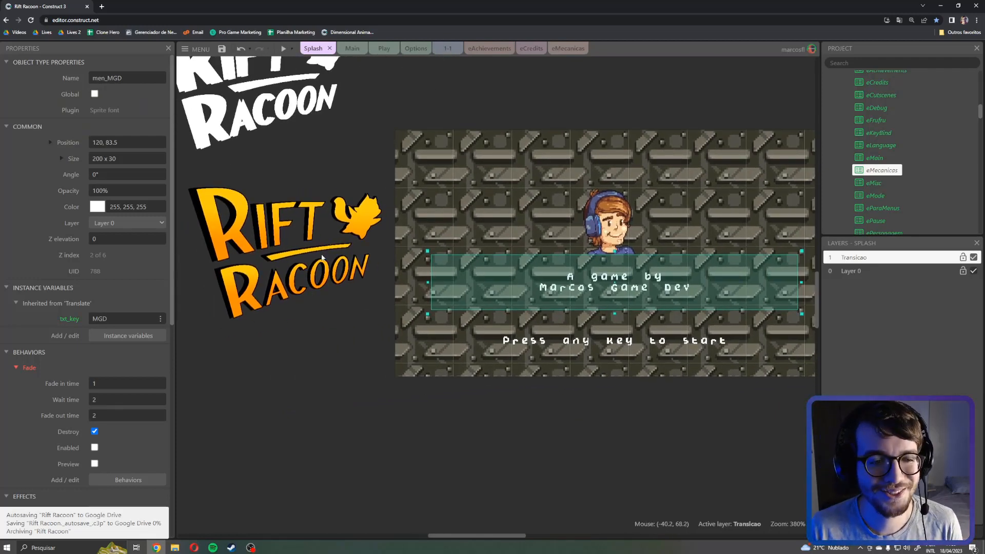
click(306, 249)
middle_drag(306, 249, 384, 249)
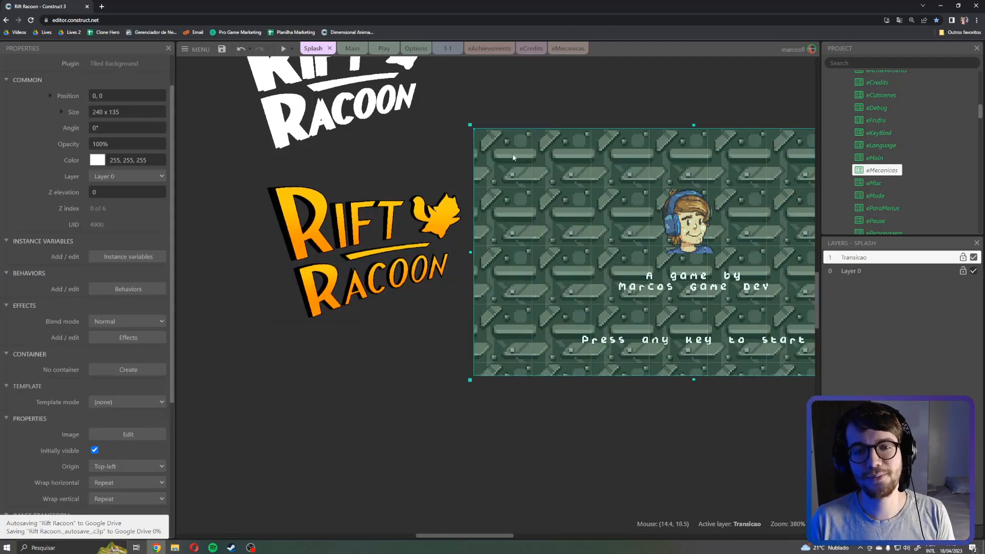
Step: Examine the scientist, the yellow pipe and the obj_Placa warning sign up close in layout 1-1
click(448, 49)
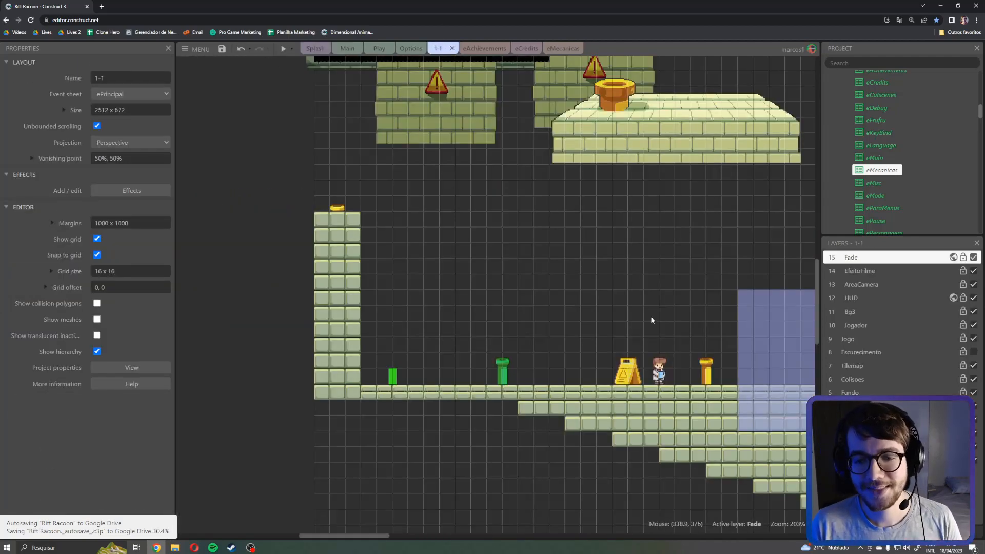
ctrl+scroll(659, 372, up, 7)
ctrl+scroll(546, 347, down, 1)
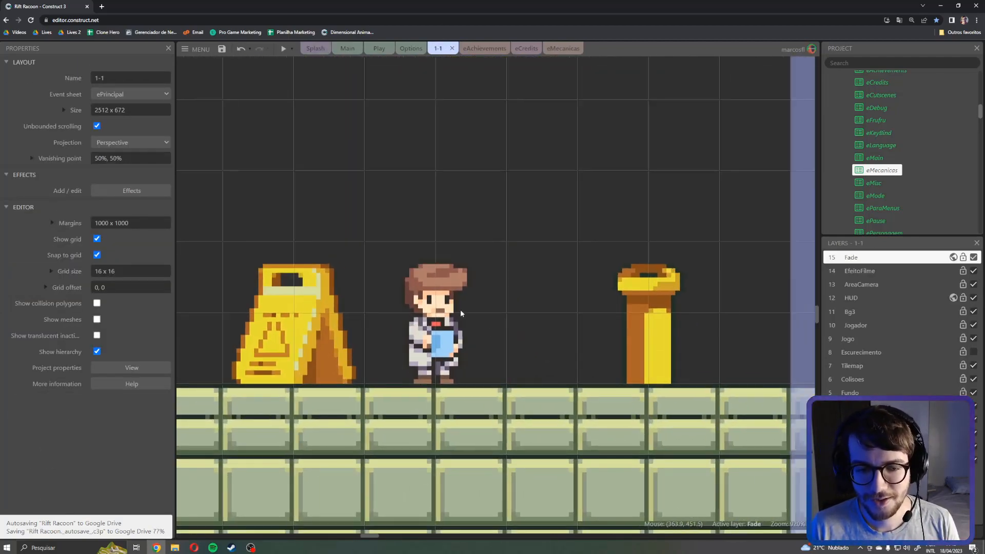
click(441, 318)
click(628, 323)
ctrl+scroll(343, 331, down, 1)
click(343, 331)
ctrl+scroll(509, 332, down, 4)
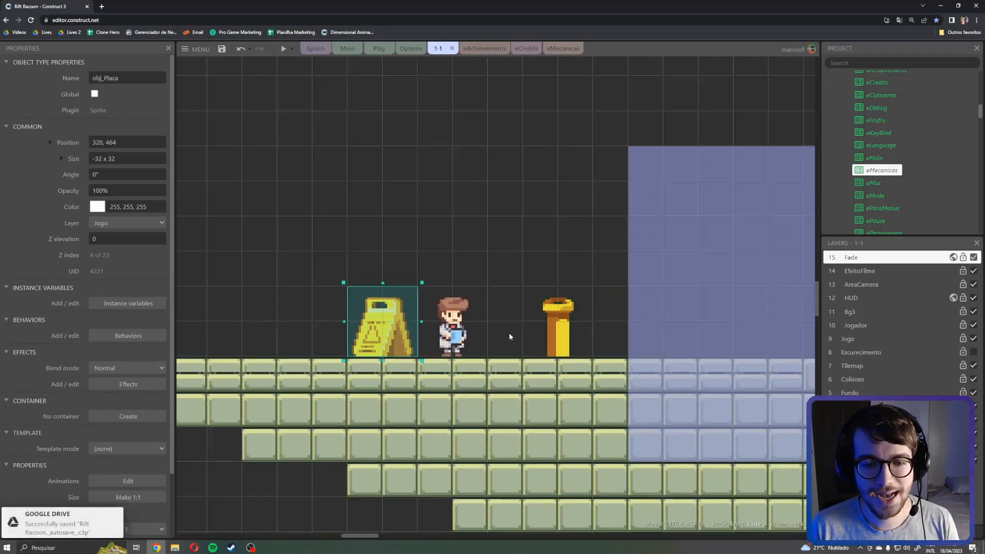
Step: Survey the rest of level 1-1 from the first spike areas through to the green zone near its end
middle_drag(661, 372, 470, 326)
ctrl+scroll(470, 326, down, 3)
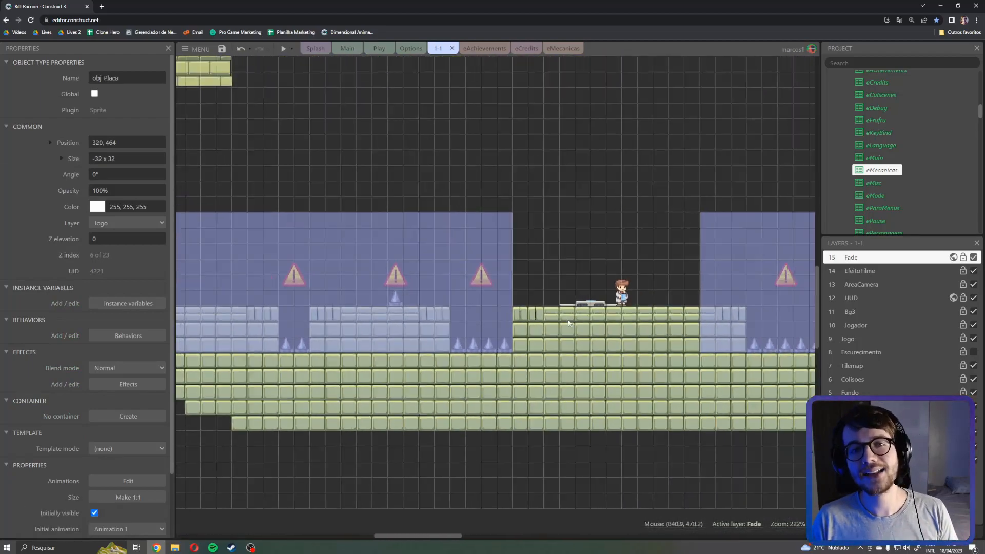
middle_drag(769, 308, 430, 308)
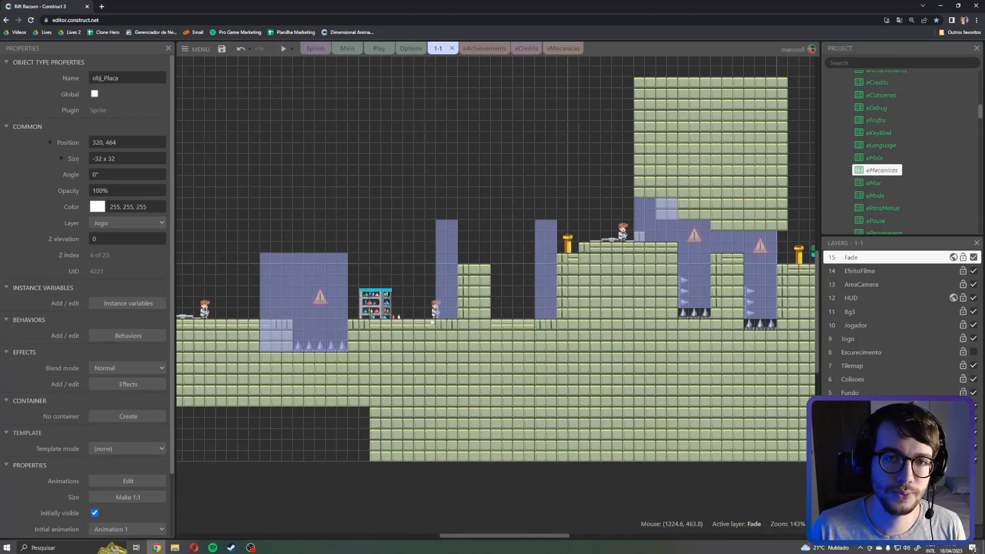
middle_drag(765, 252, 387, 267)
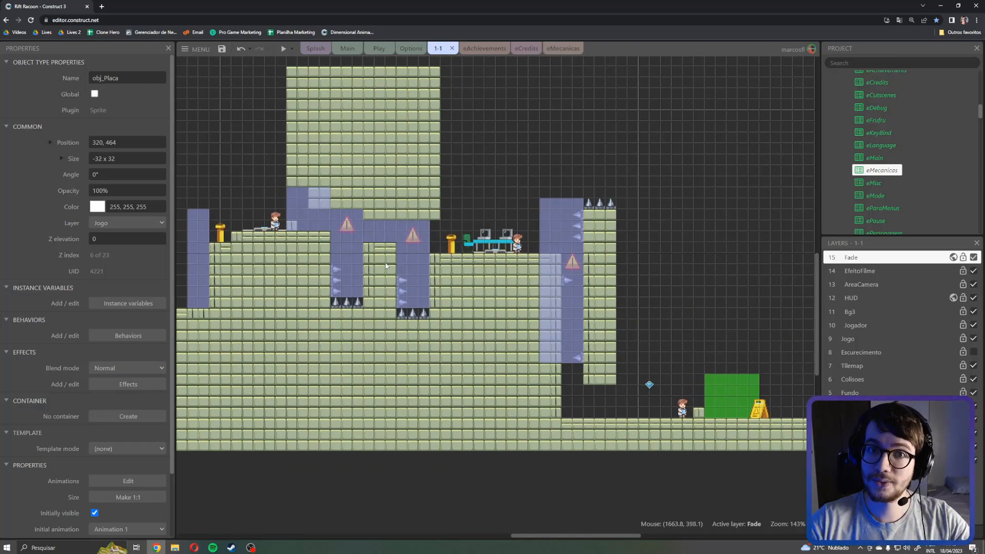
middle_drag(396, 256, 367, 233)
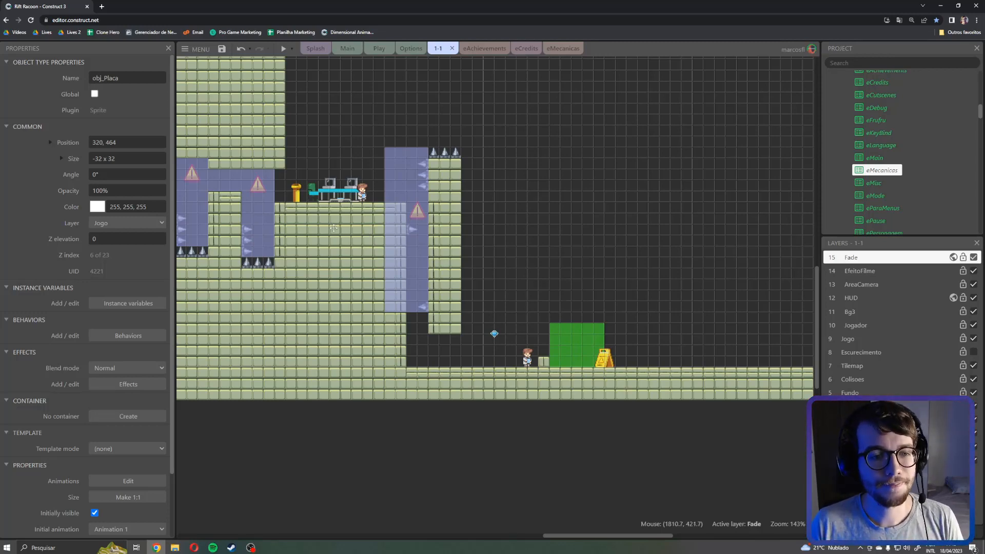
scroll(436, 246, left, 6)
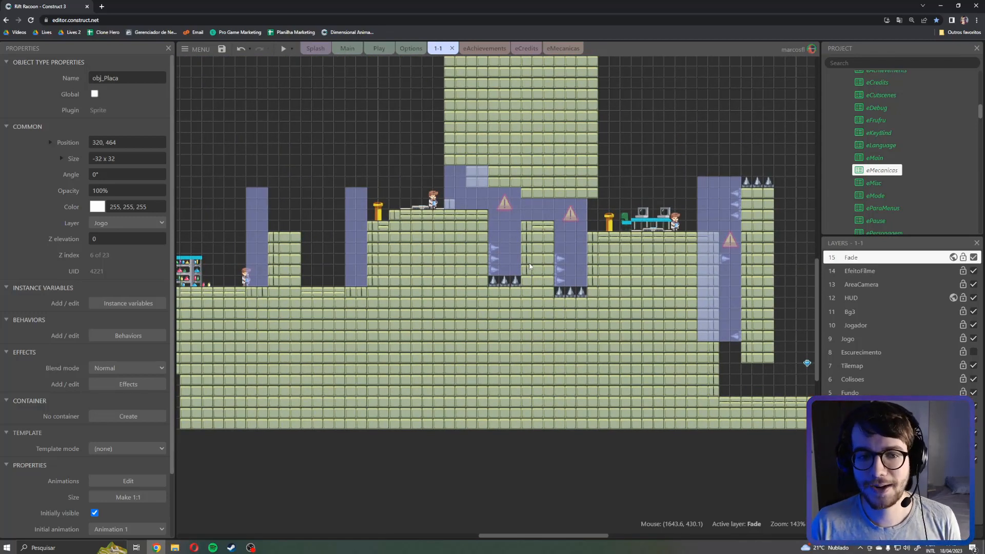
Step: Switch to Steam, search the library for "ase" and launch Aseprite
scroll(530, 266, left, 4)
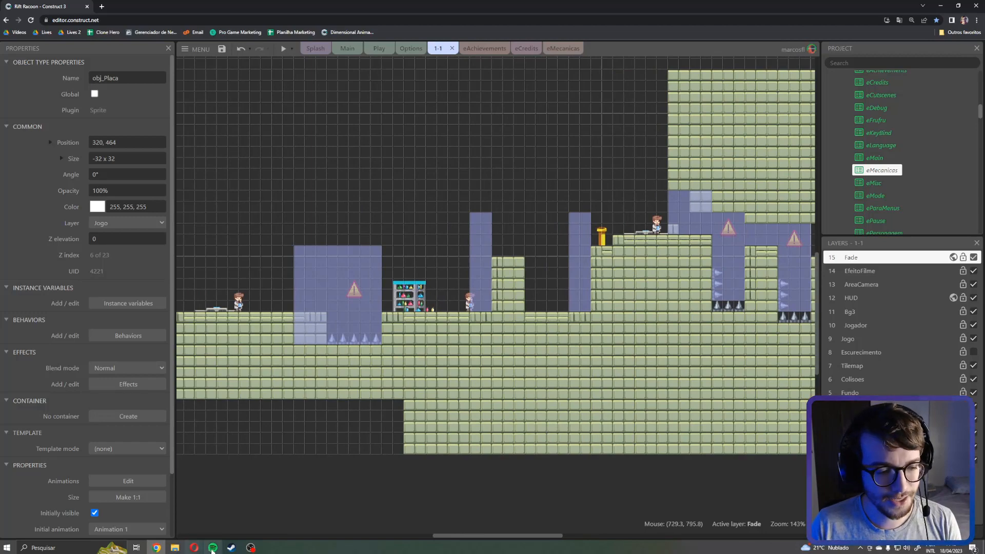
click(232, 547)
text(ase)
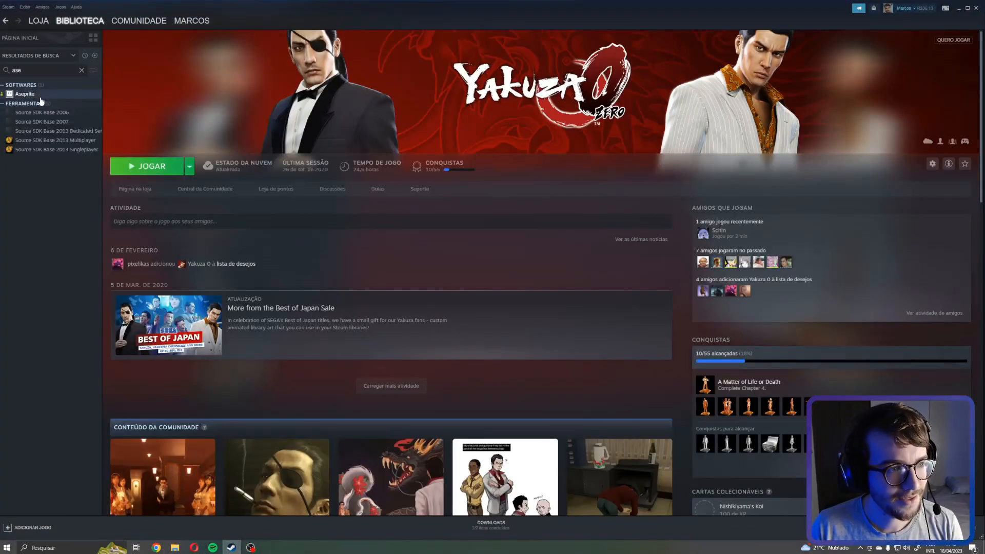
click(30, 95)
click(148, 167)
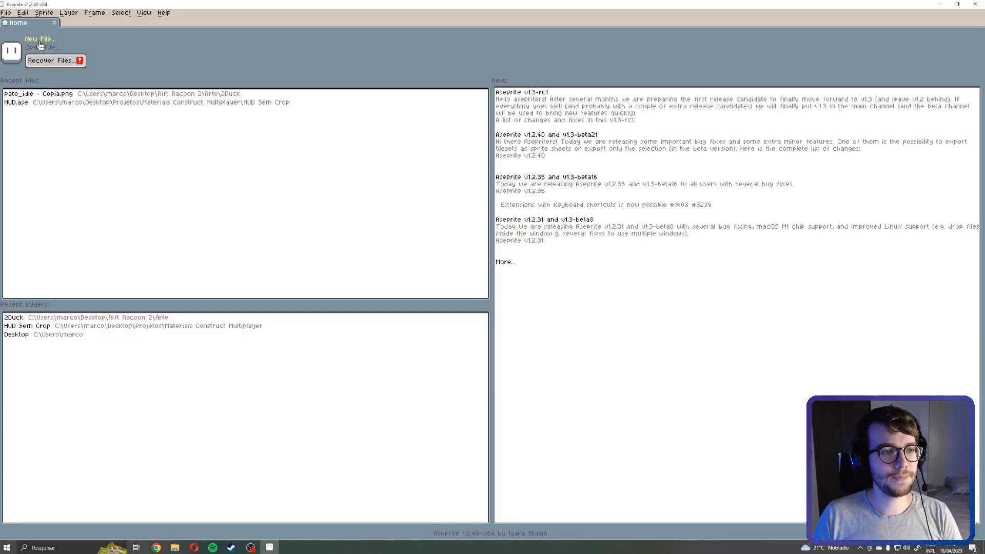
Step: Create a transparent 64 x 64 RGB sprite and draw a dark stick figure on it with the Pencil tool at size 3
click(41, 46)
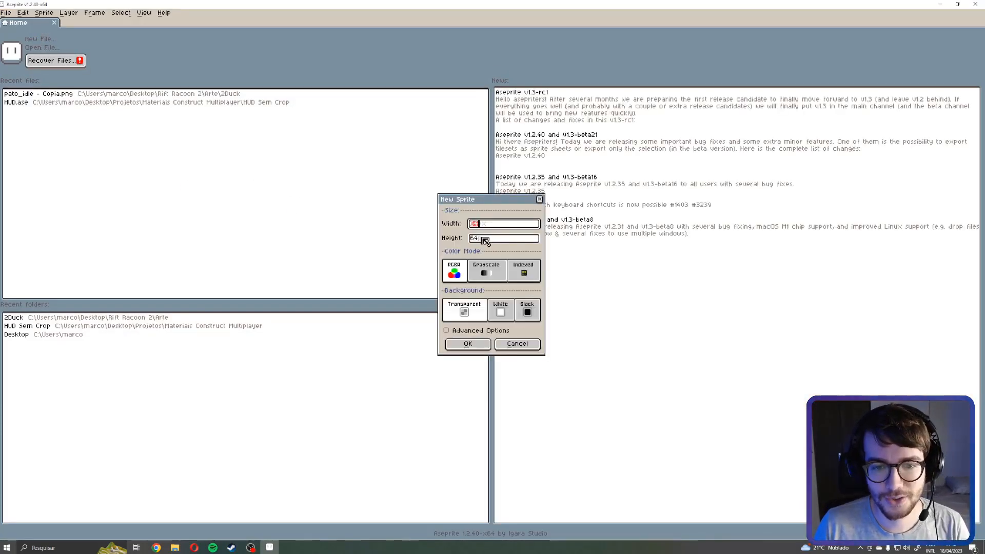
click(468, 344)
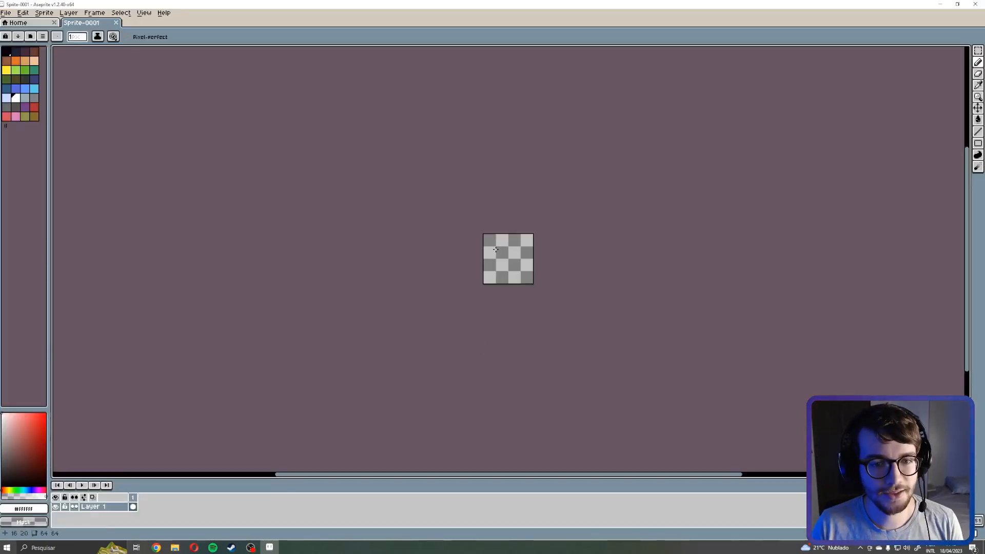
scroll(528, 252, up, 2)
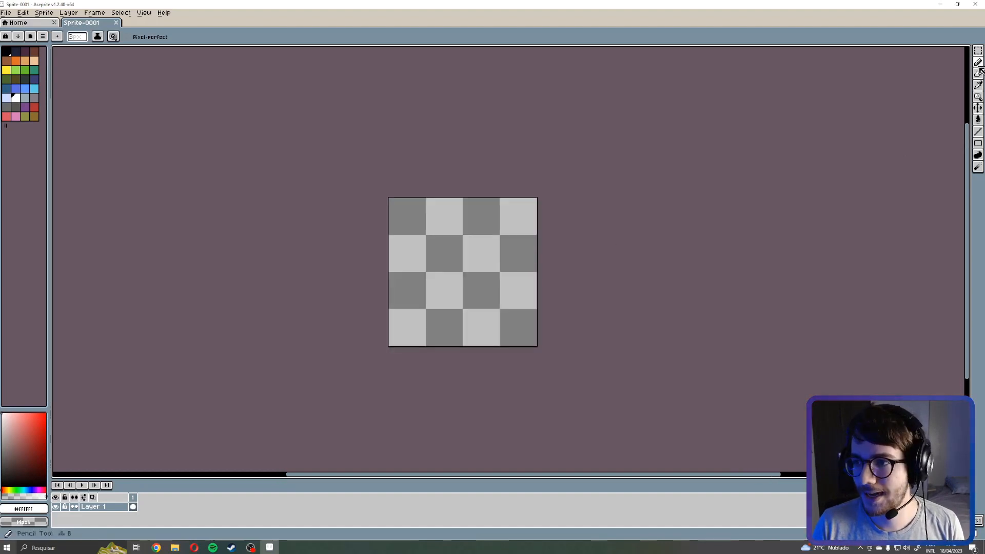
click(15, 51)
mouse_move(470, 227)
mouse_down()
mouse_move(445, 231)
mouse_move(458, 253)
mouse_move(432, 291)
mouse_move(460, 271)
mouse_up()
mouse_move(436, 280)
mouse_down()
mouse_move(418, 300)
mouse_move(449, 314)
mouse_up()
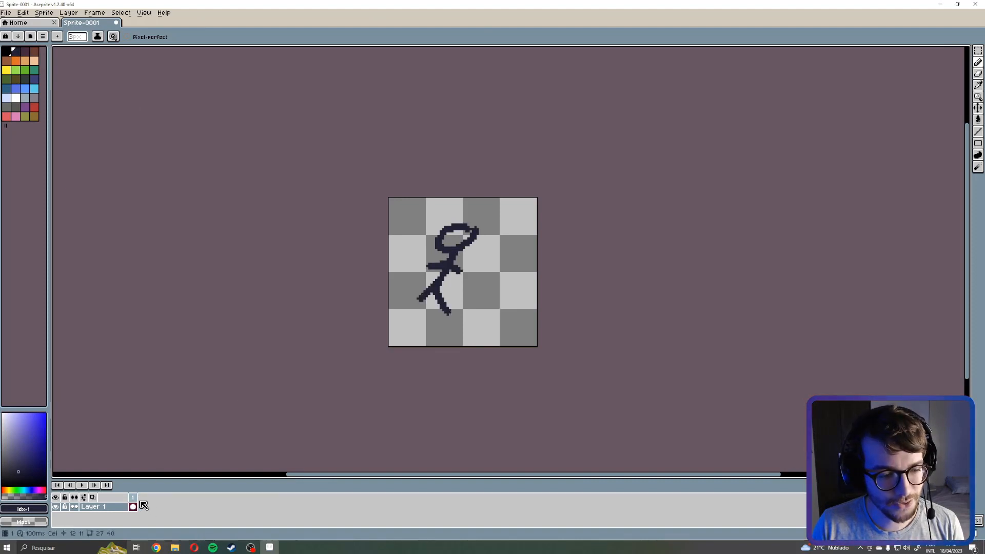
Step: Add a second frame, draw a curved line extending from the stick figure's arm on it, and play the animation
right_click(133, 497)
click(159, 495)
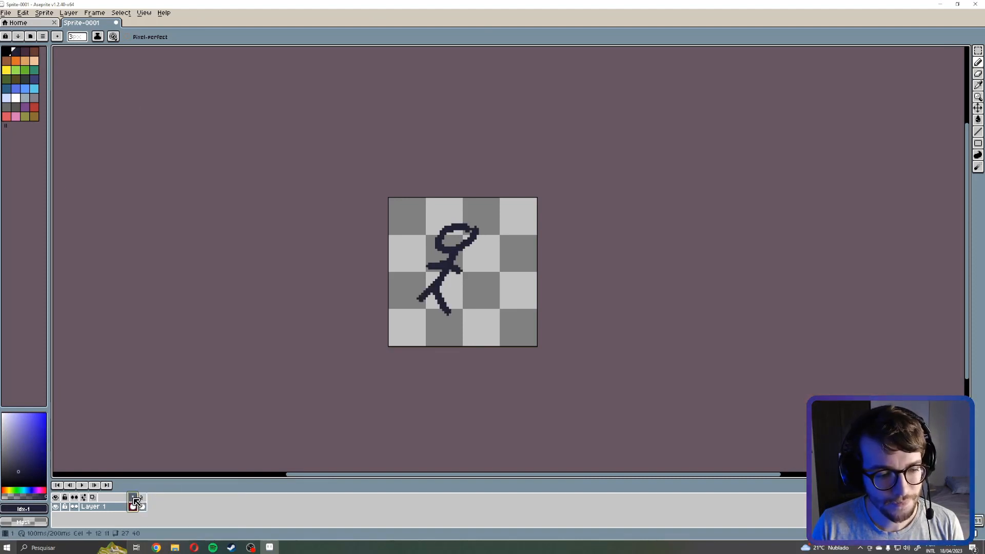
mouse_move(459, 273)
mouse_down()
mouse_move(473, 293)
mouse_move(495, 268)
mouse_up()
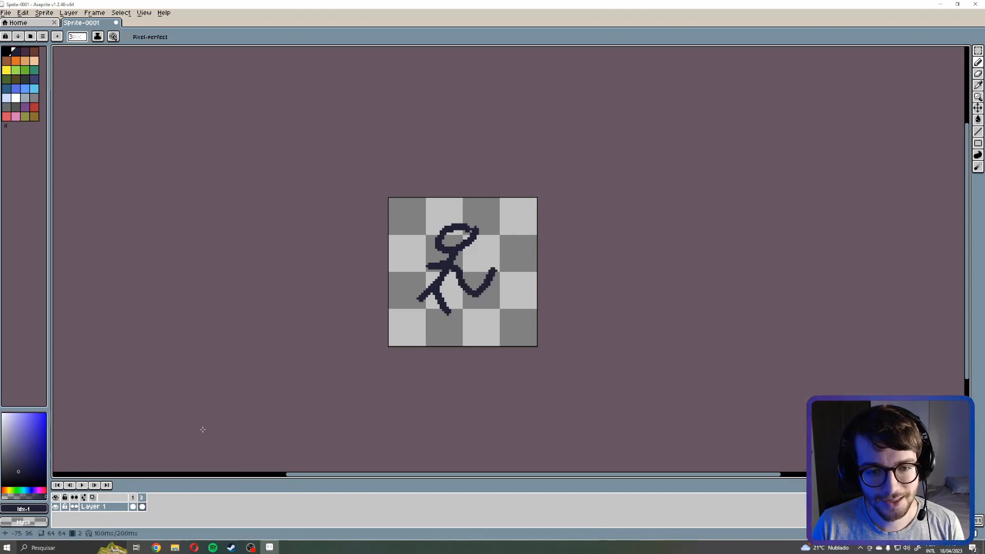
key(Return)
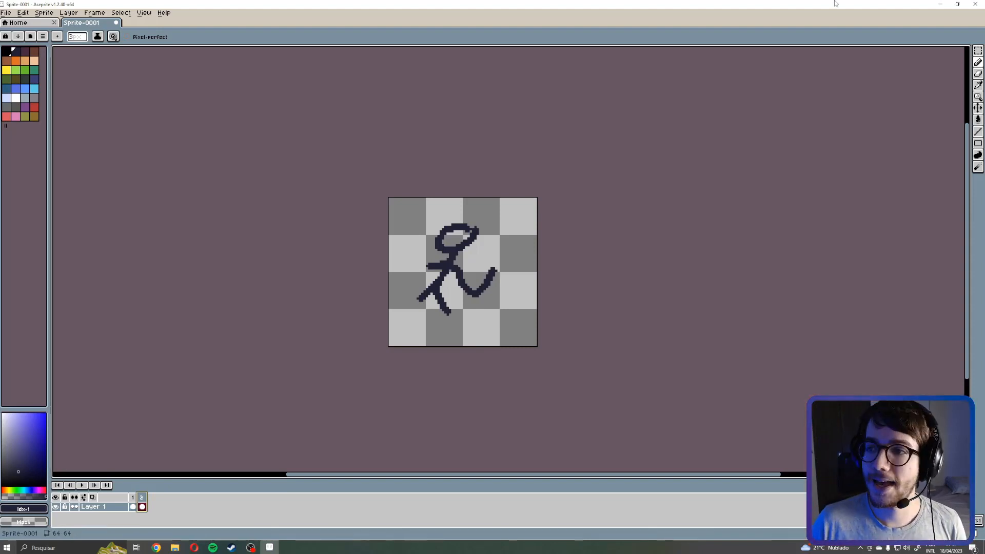
Step: Close Aseprite without saving the sprite and return to the Rift Racoon project in Construct 3
click(973, 5)
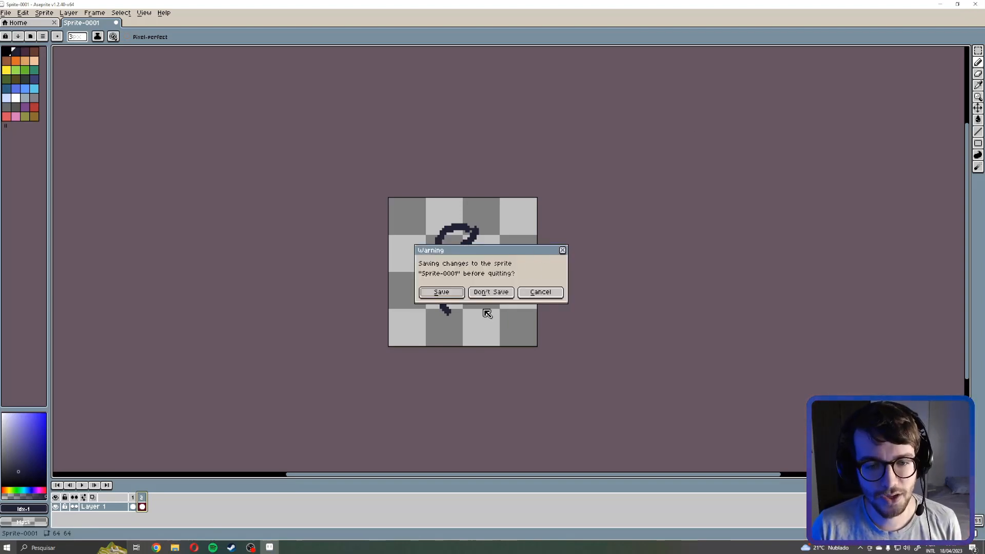
click(490, 292)
click(156, 547)
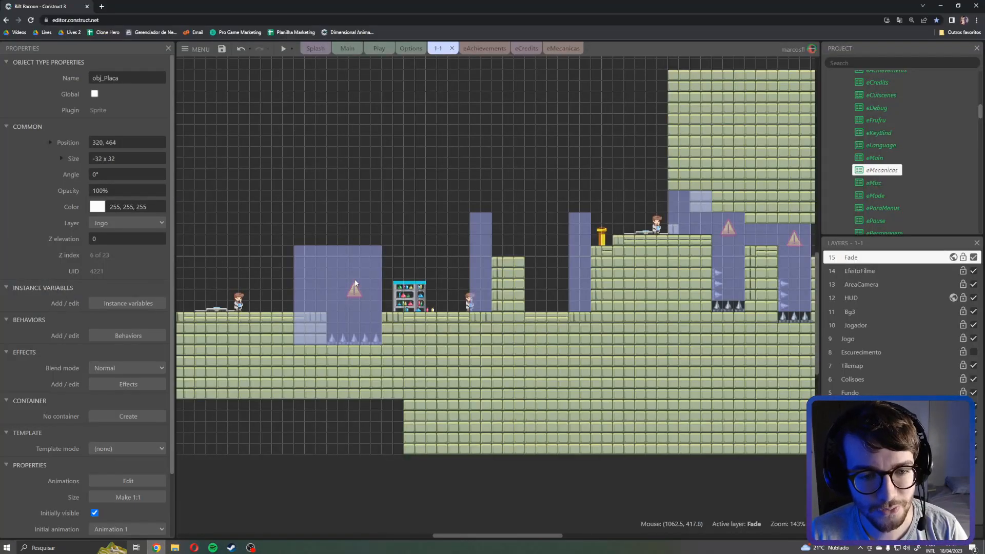
Step: Insert a new Sprite object near the start of layout 1-1
ctrl+scroll(391, 231, up, 5)
middle_drag(348, 244, 467, 243)
click(319, 297)
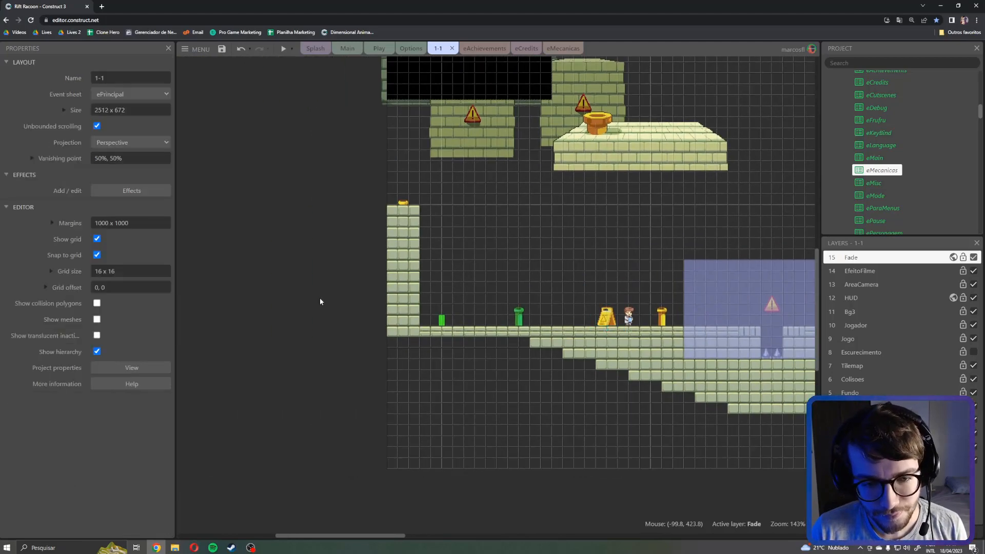
double_click(357, 268)
click(607, 192)
text(sprite)
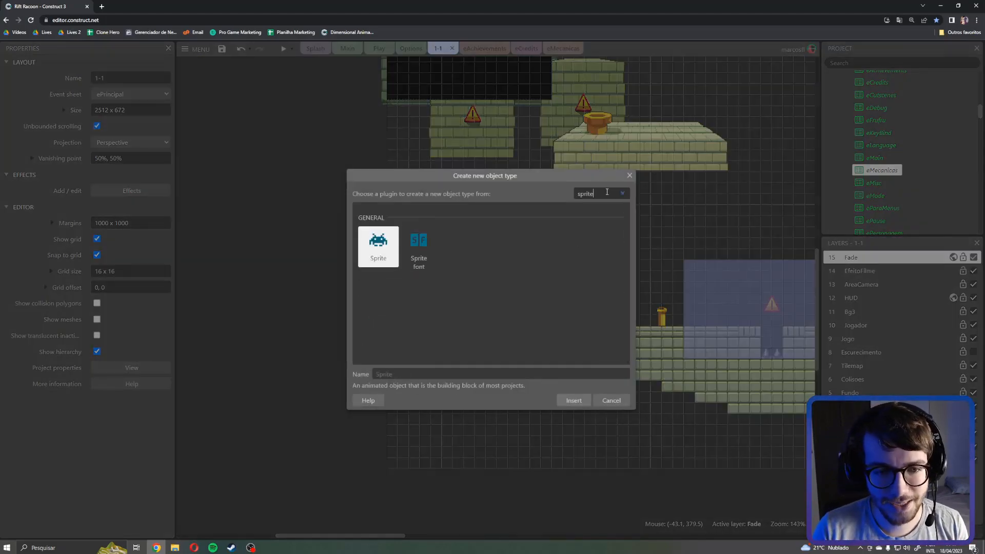
key(Return)
click(451, 261)
Step: Load the thumb_erro_1280x720 image from the Downloads folder as the new sprite's frame and close the animations editor
click(199, 72)
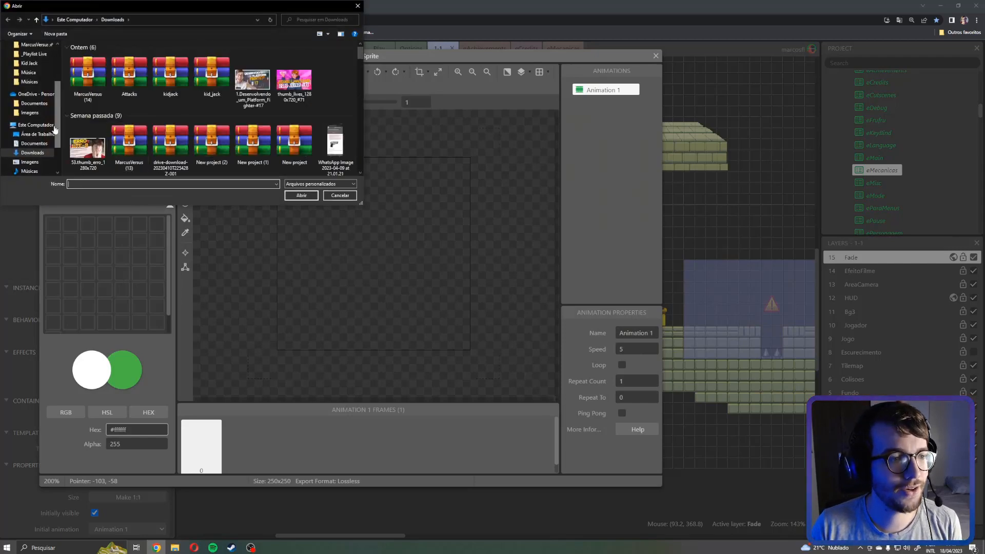
double_click(87, 147)
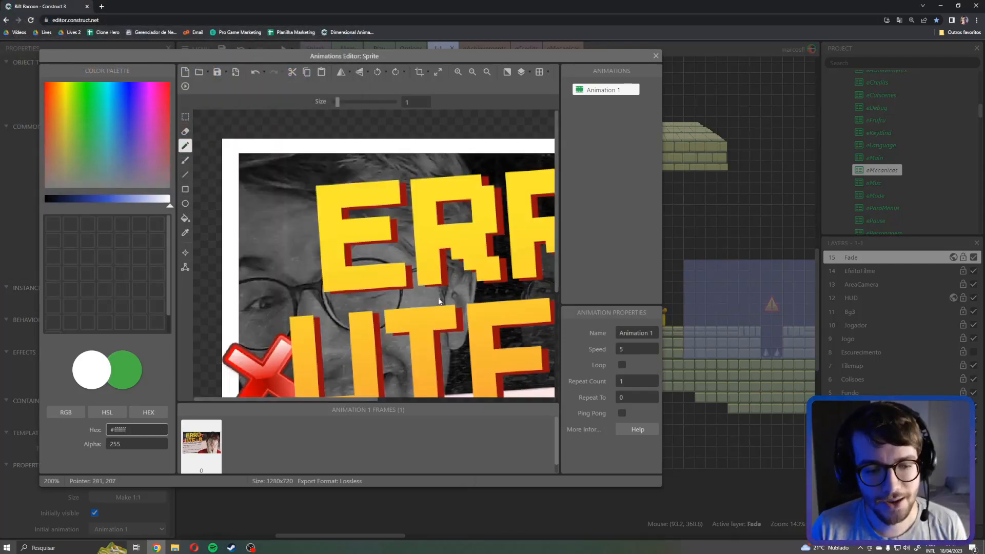
scroll(439, 301, down, 3)
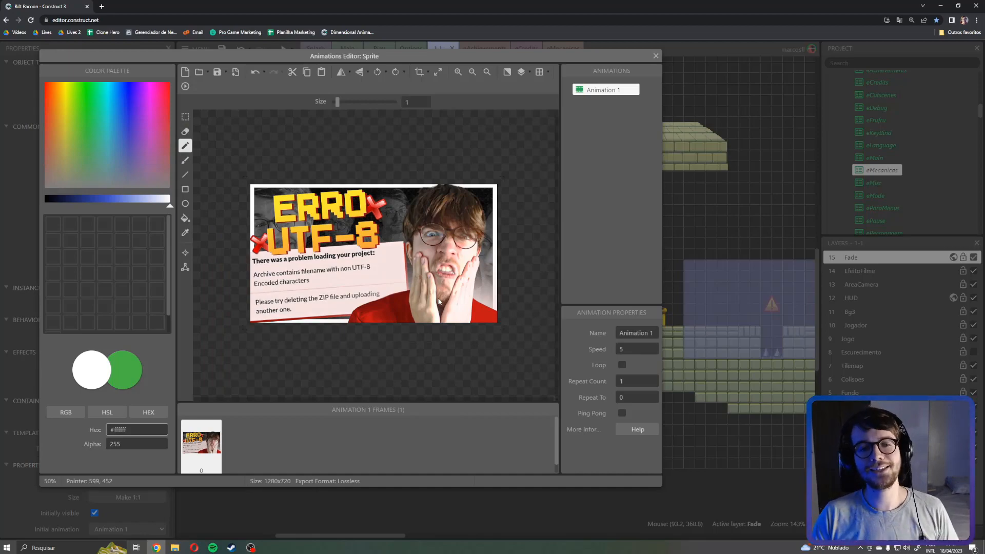
click(655, 56)
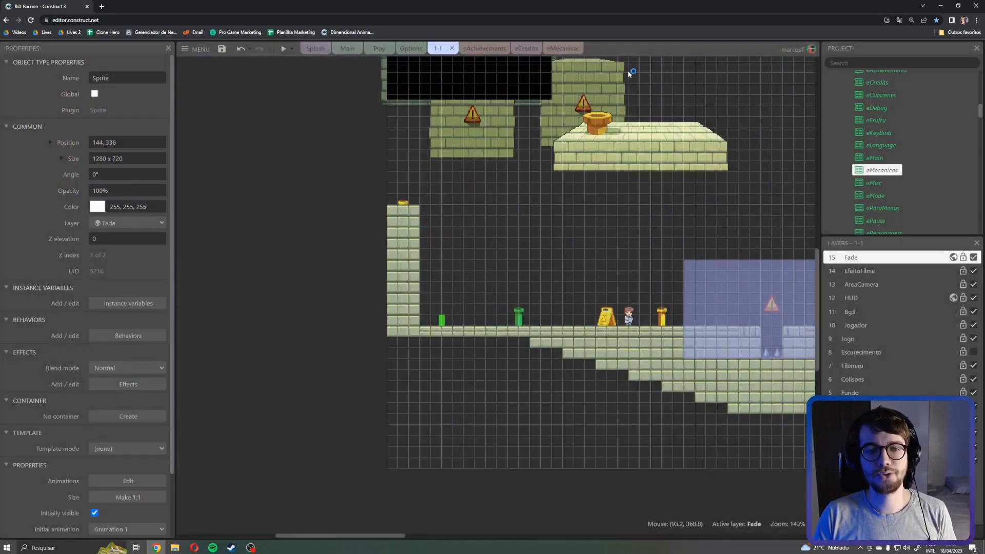
Step: Undo the image import and the insertion of the thumbnail sprite in layout 1-1
scroll(536, 241, down, 3)
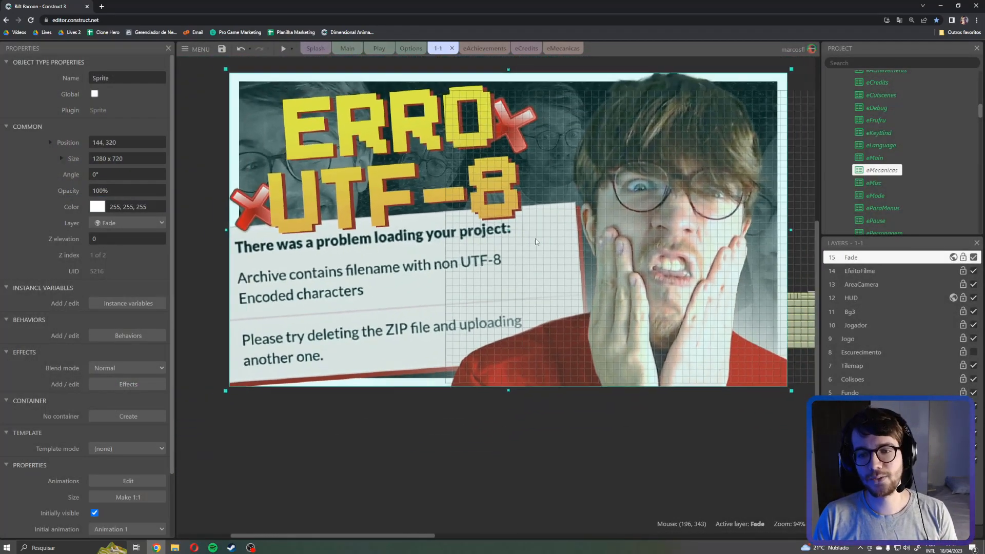
scroll(536, 241, down, 2)
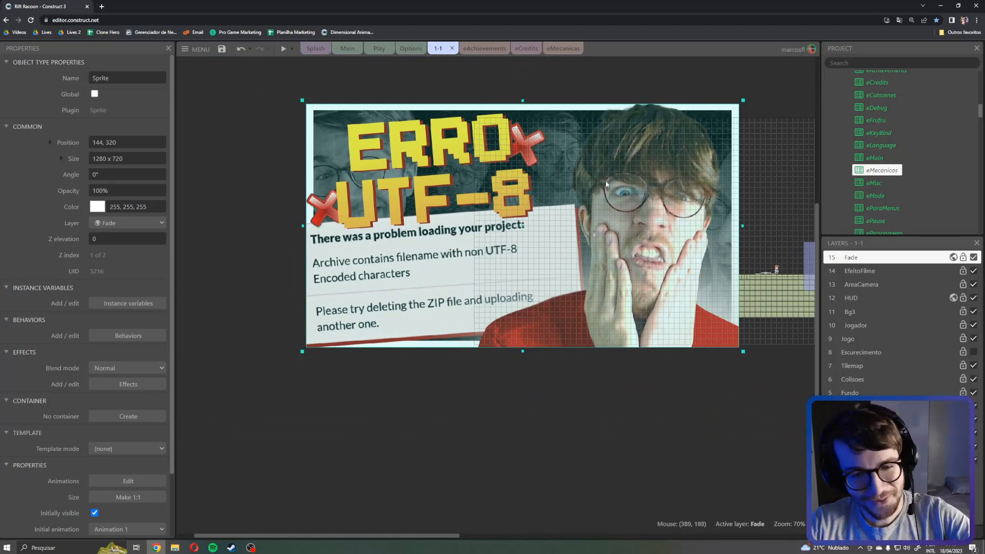
key(ctrl+z)
key(ctrl+z)
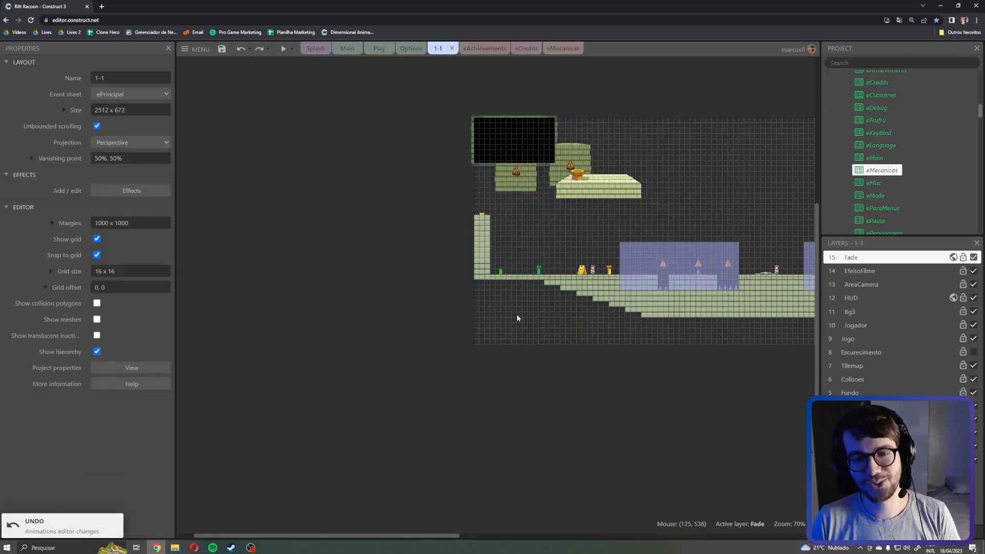
middle_drag(516, 314, 451, 339)
scroll(451, 339, right, 2)
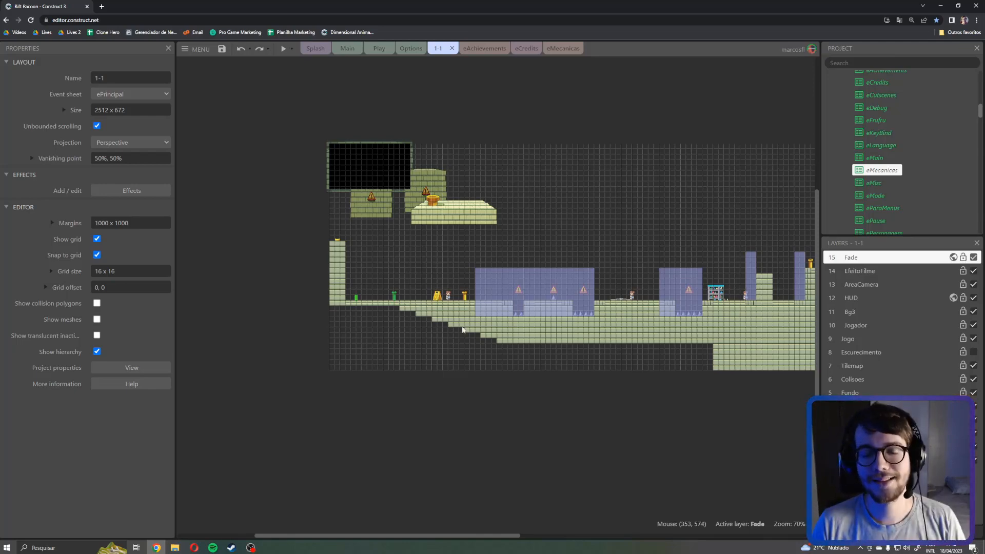
ctrl+scroll(462, 330, up, 5)
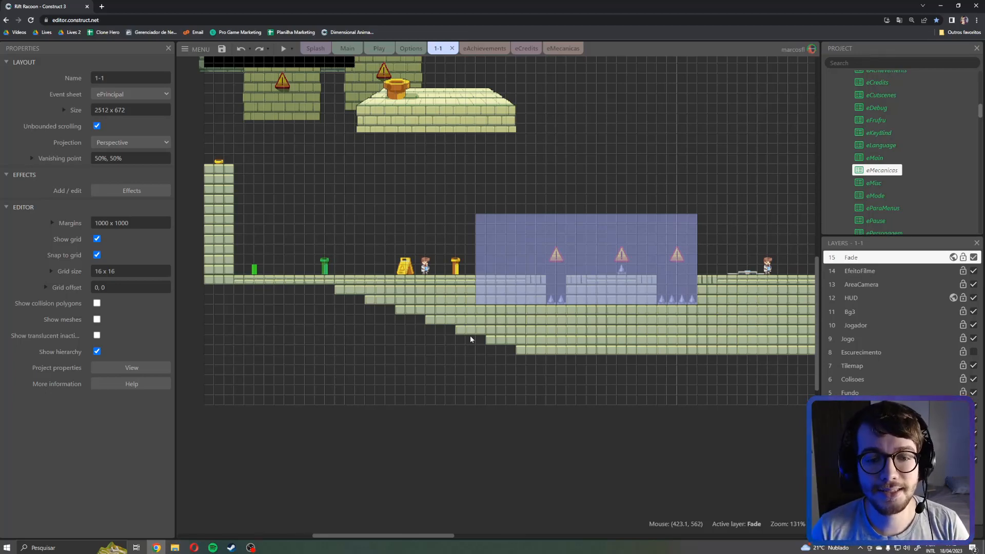
scroll(464, 339, right, 5)
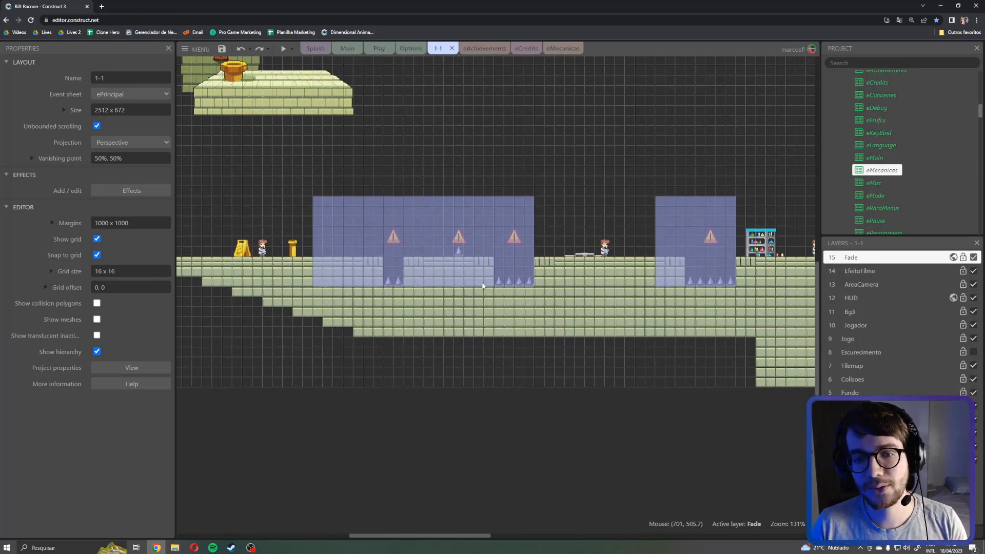
scroll(526, 288, right, 5)
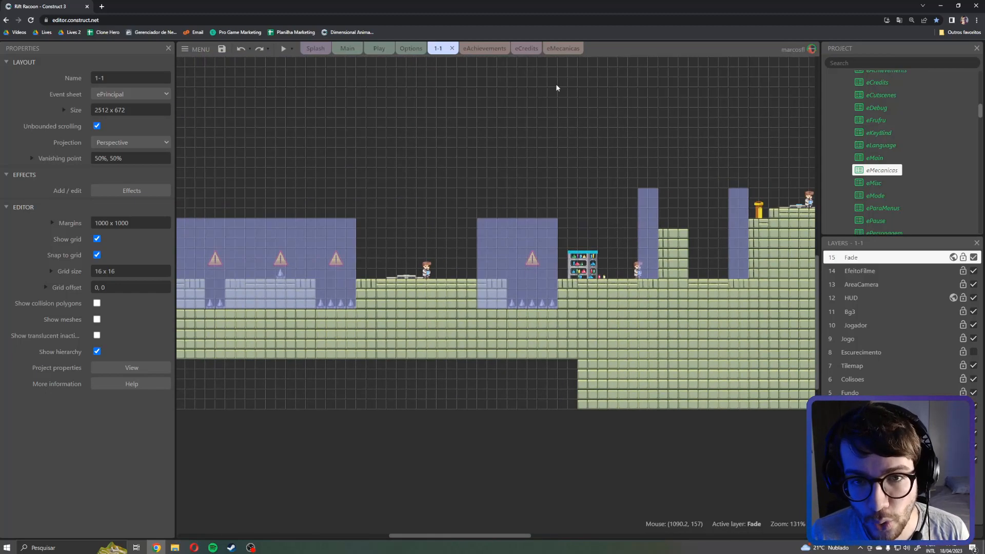
Step: Expand the project's Sounds folder and look through its sfx sound files
scroll(916, 144, down, 15)
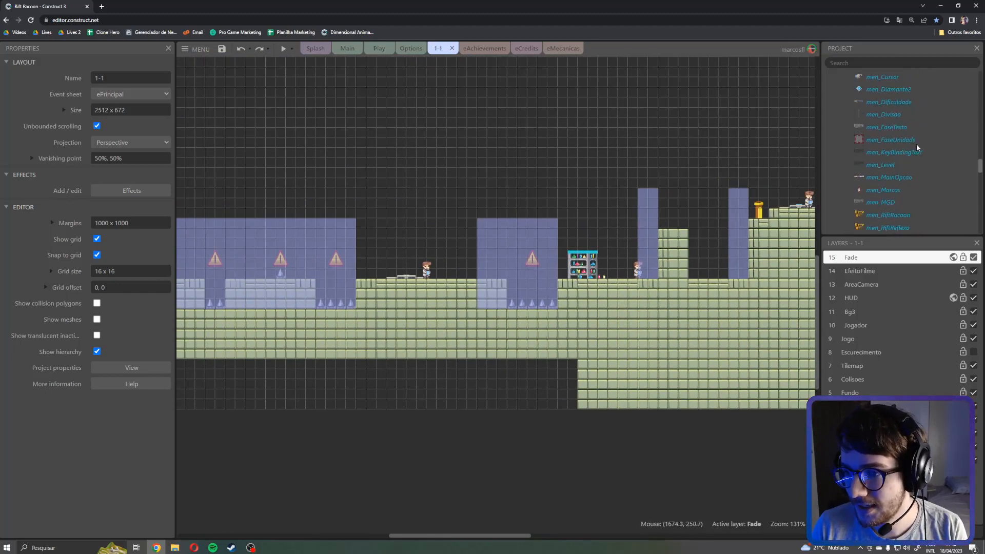
scroll(878, 100, down, 10)
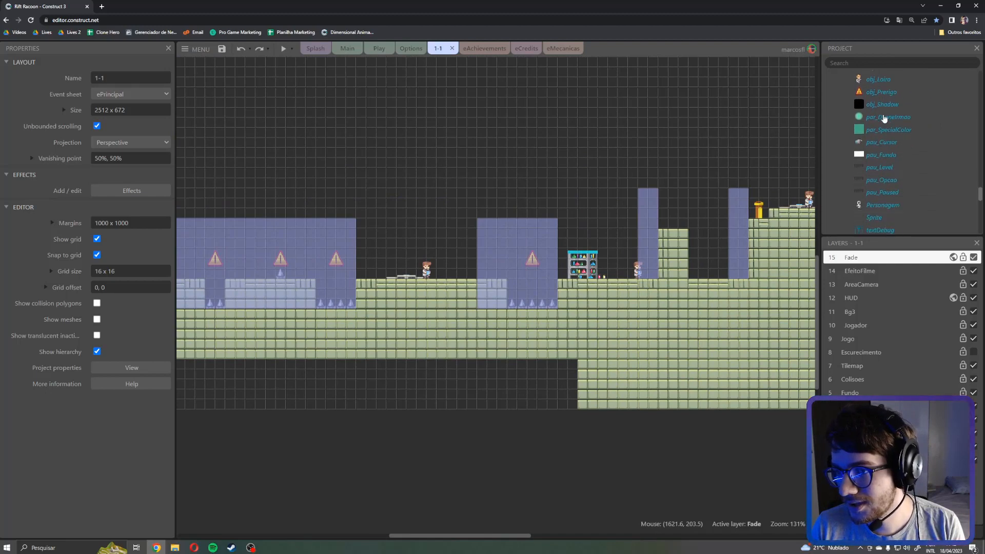
scroll(889, 131, down, 8)
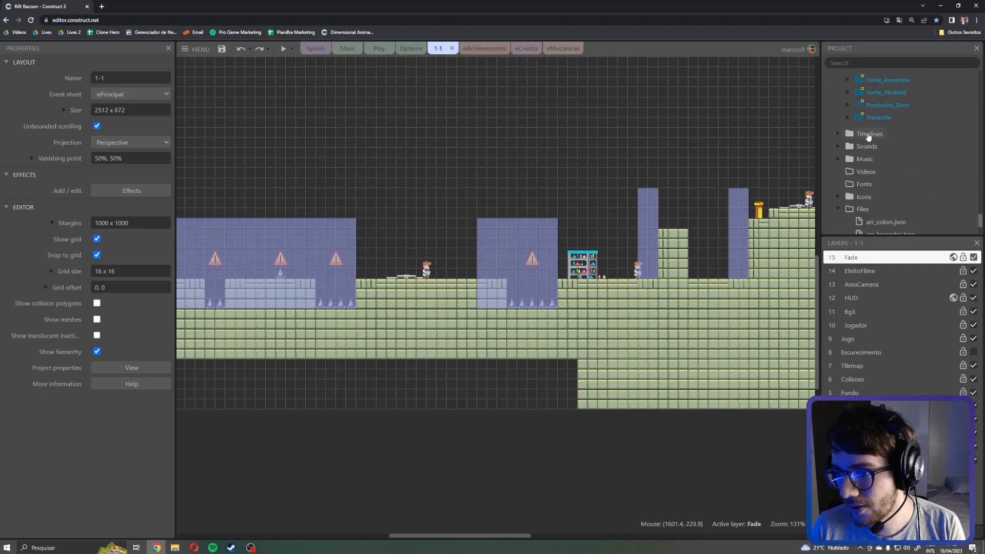
click(838, 107)
scroll(865, 154, down, 8)
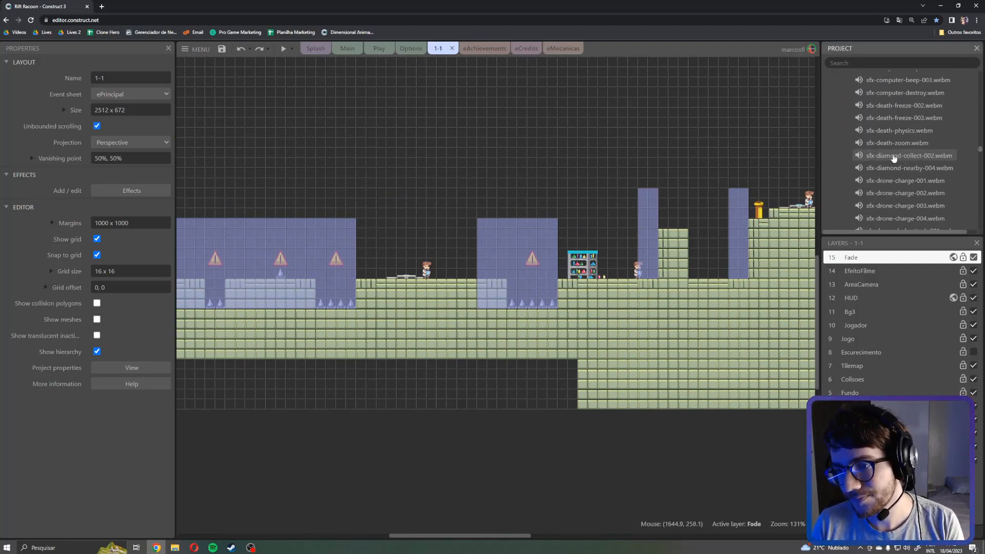
scroll(865, 195, up, 10)
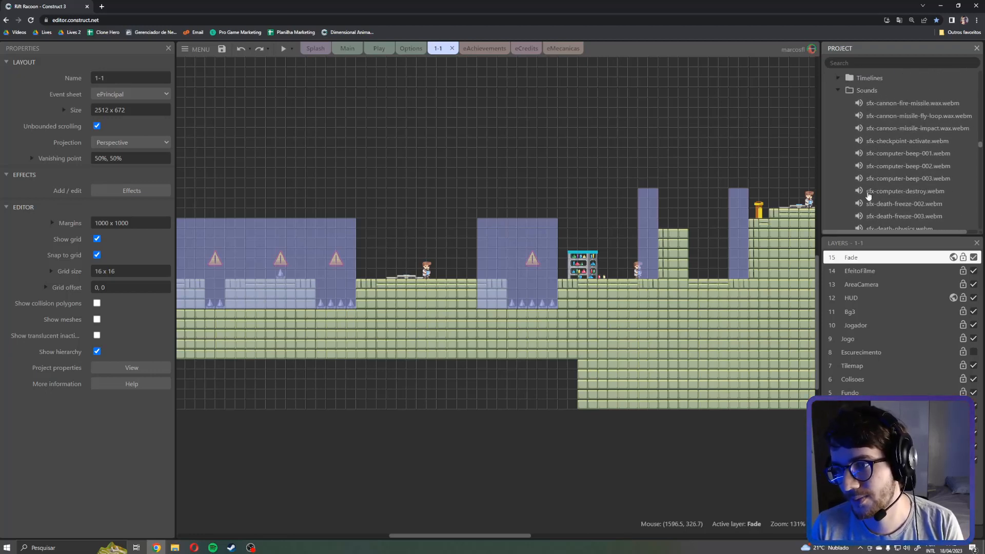
scroll(893, 147, down, 4)
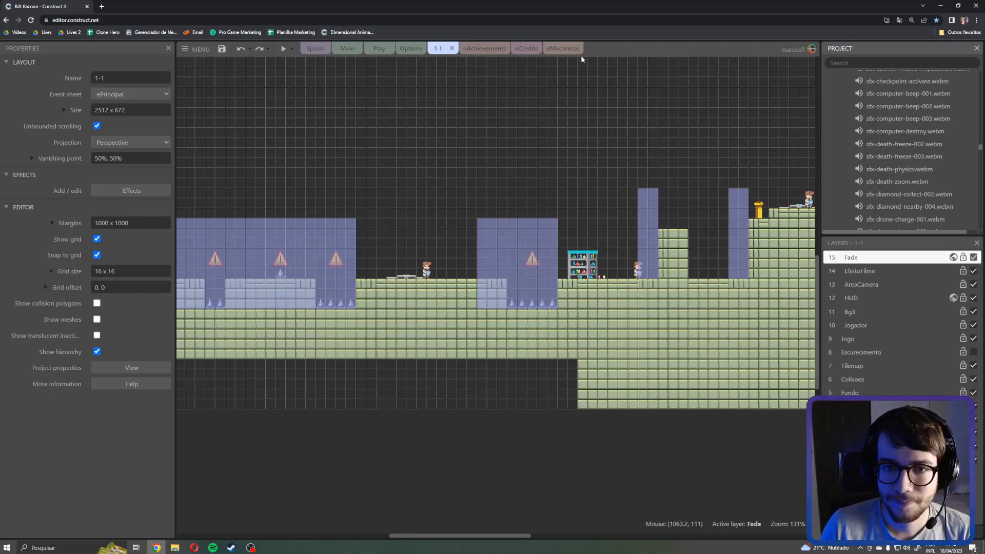
Step: Examine the Else event's "sfx-checkpoint-activate" playback action in the eMecanicas event sheet and find its file in the Sounds folder
click(563, 48)
scroll(317, 199, up, 3)
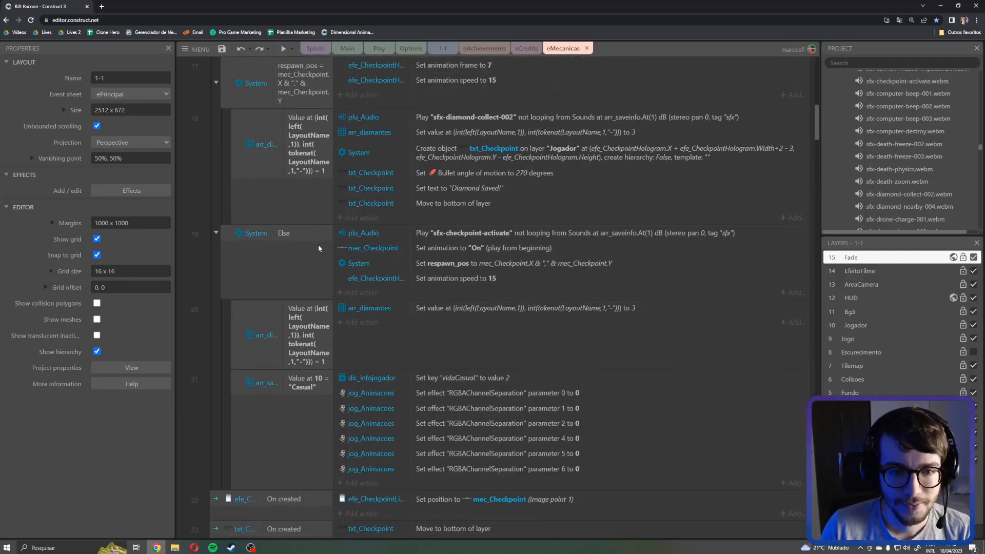
click(297, 266)
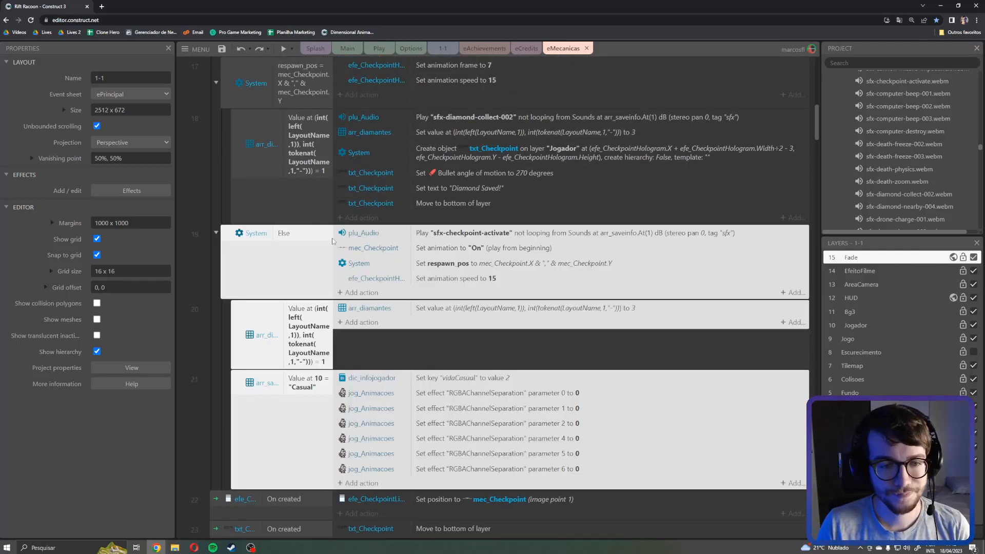
click(470, 232)
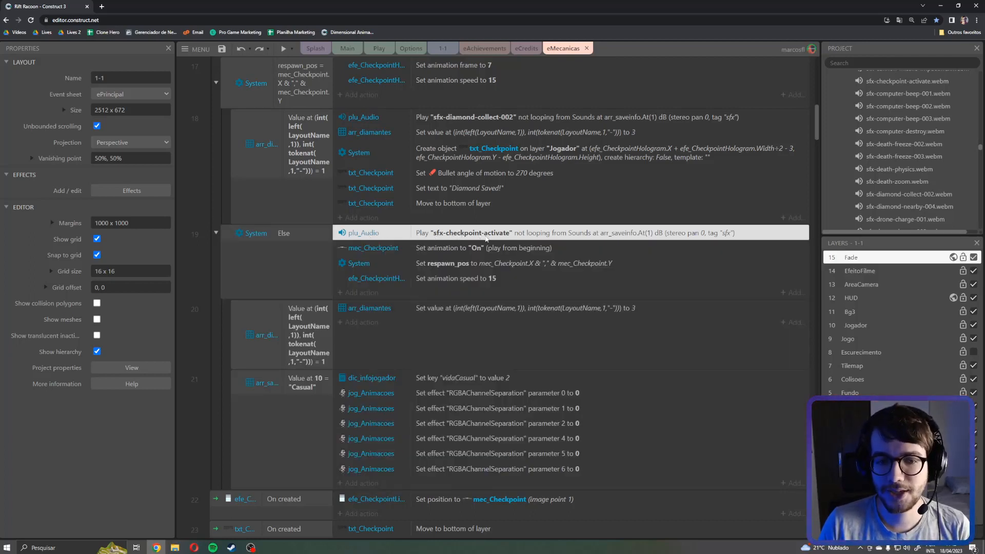
scroll(902, 153, down, 5)
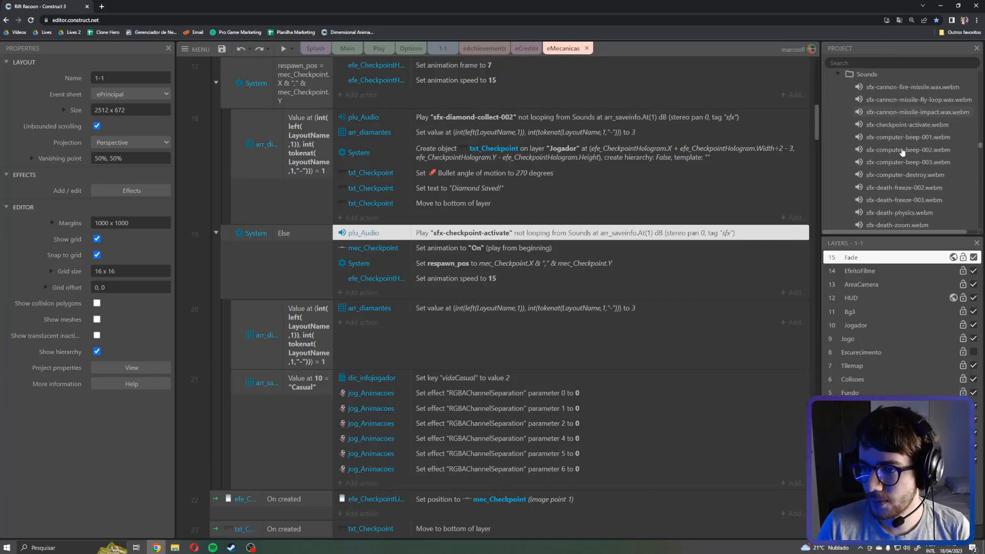
Step: Play the audio preview of sfx-checkpoint-activate.webm from the Sounds folder and close the preview
scroll(902, 152, up, 6)
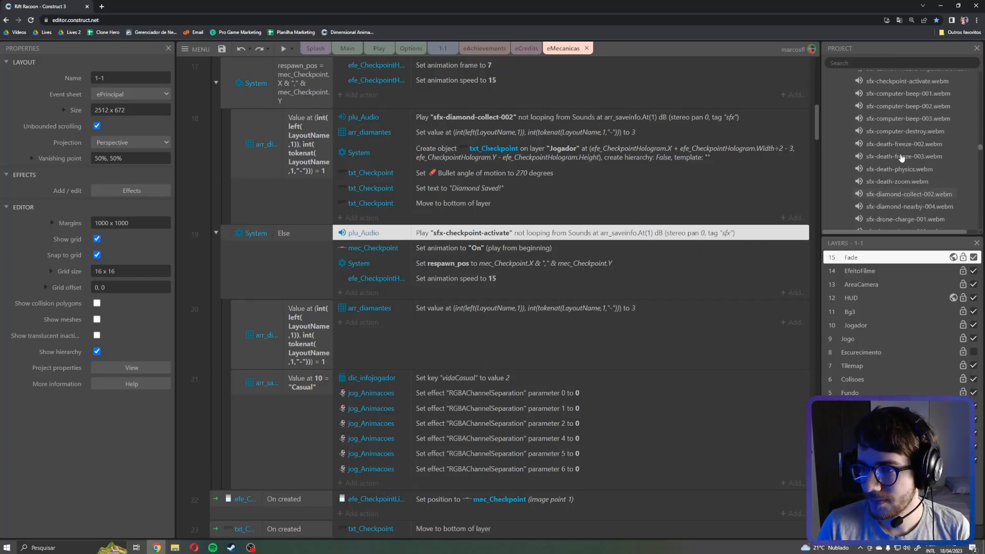
double_click(906, 119)
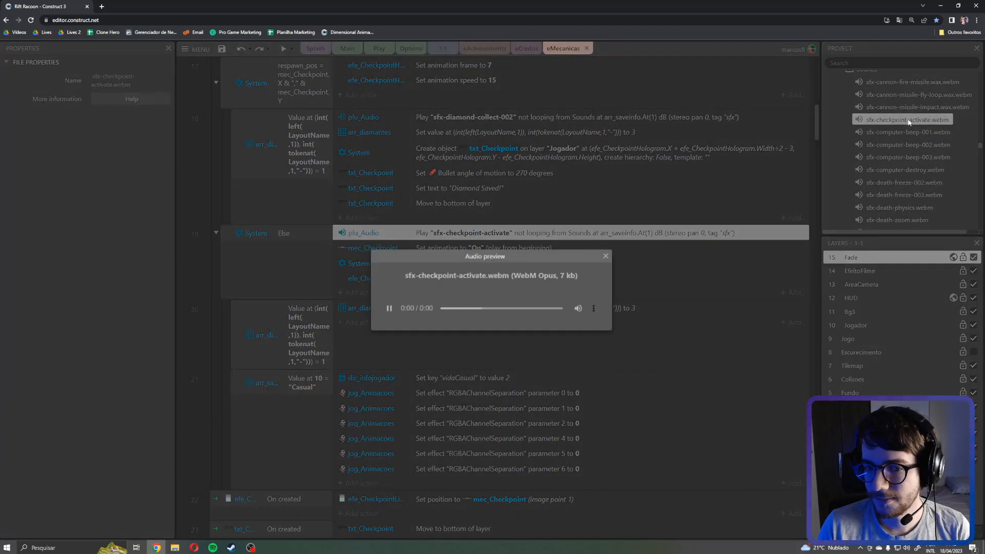
click(389, 308)
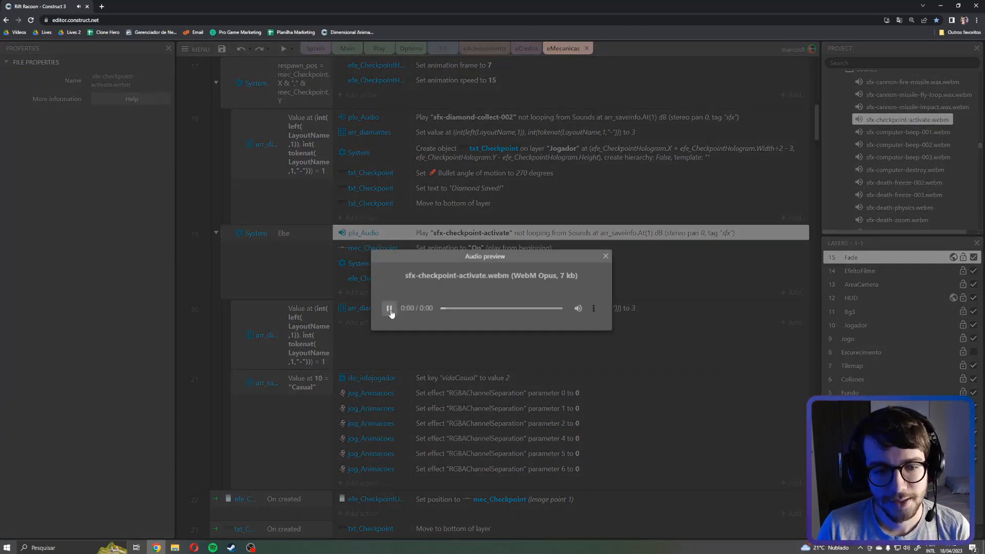
click(604, 257)
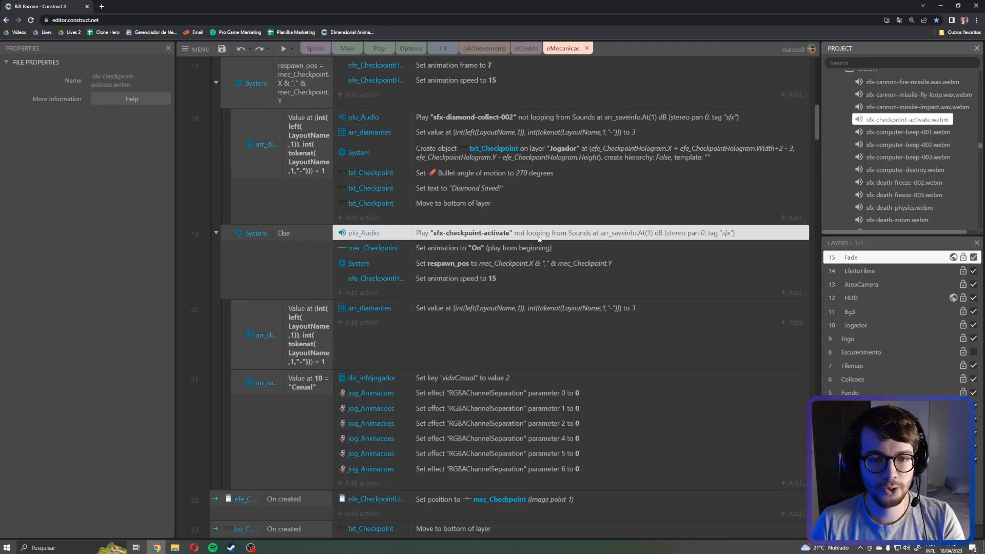
Step: Look over the sfx-checkpoint-activate and sfx-computer-beep-001 files and their neighbours in the Sounds folder
click(879, 133)
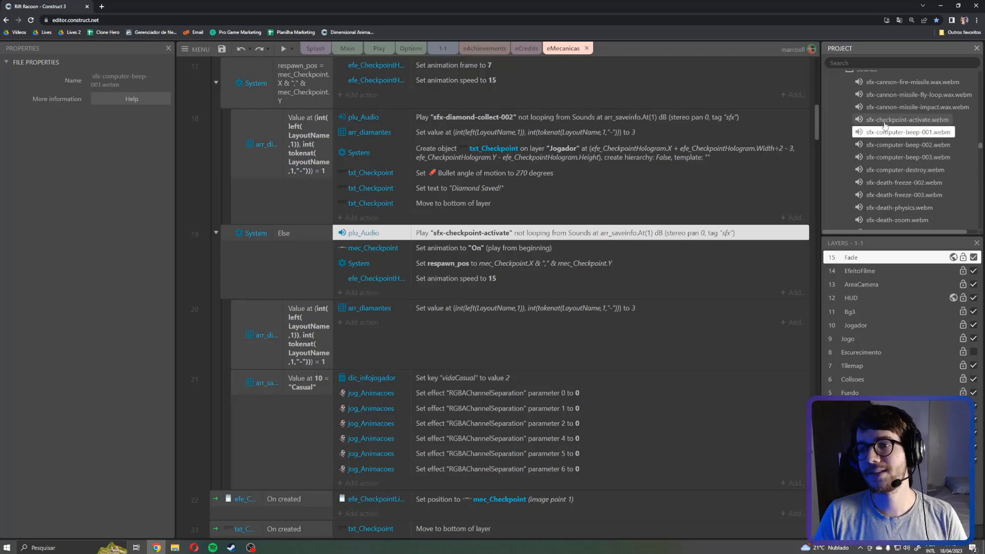
click(882, 123)
click(883, 133)
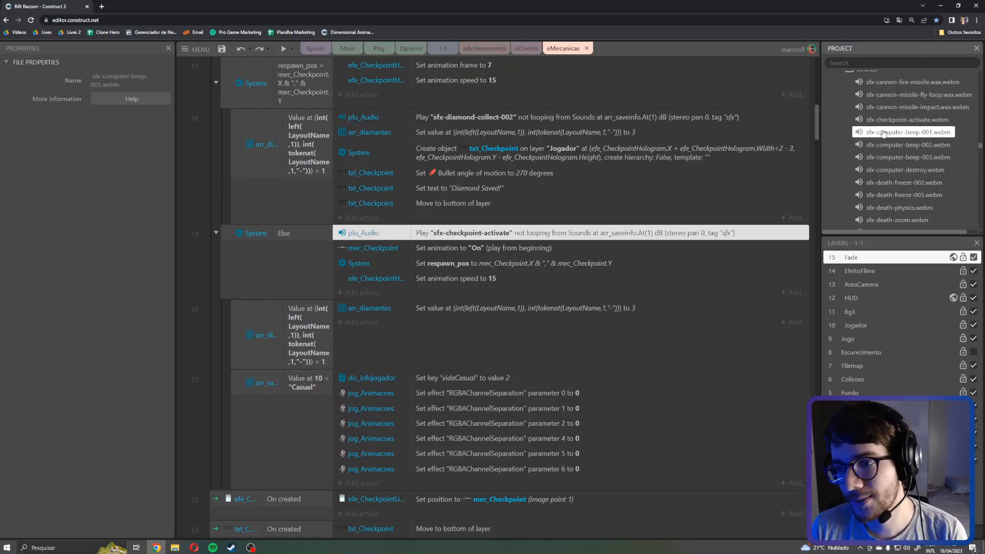
scroll(900, 155, up, 1)
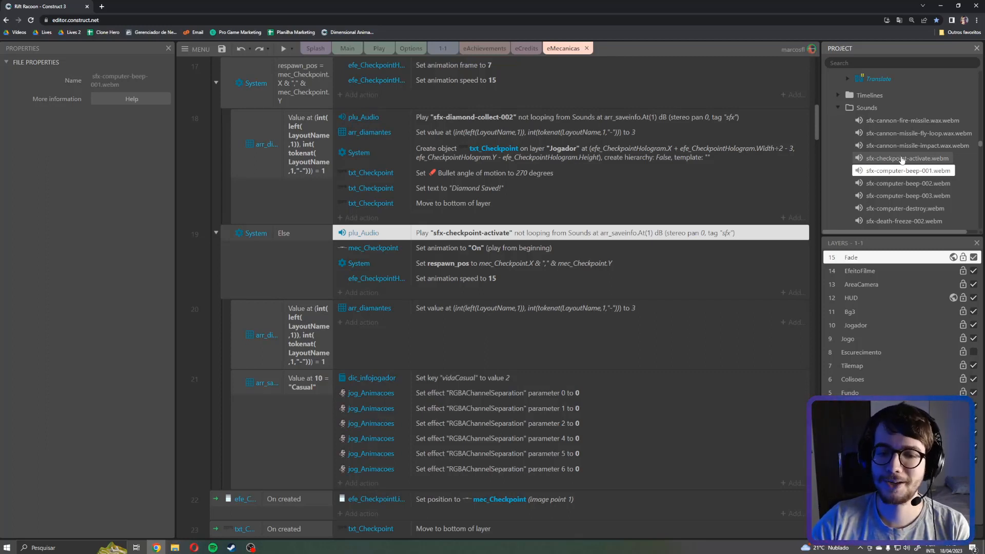
click(838, 107)
click(838, 107)
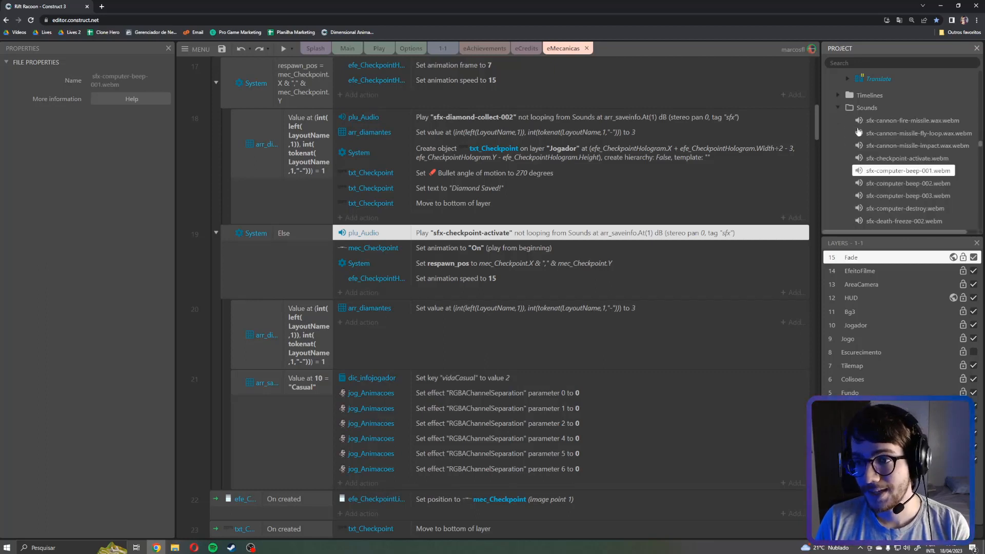
scroll(858, 133, down, 2)
scroll(856, 140, up, 1)
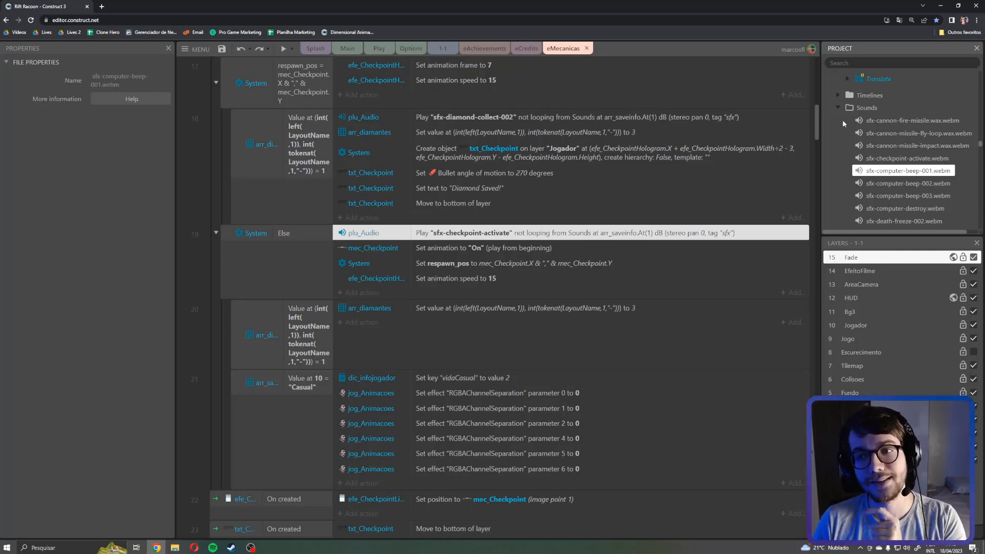
Step: Collapse the Sounds folder, expand the Music folder and preview the world1_1.webm track
click(838, 107)
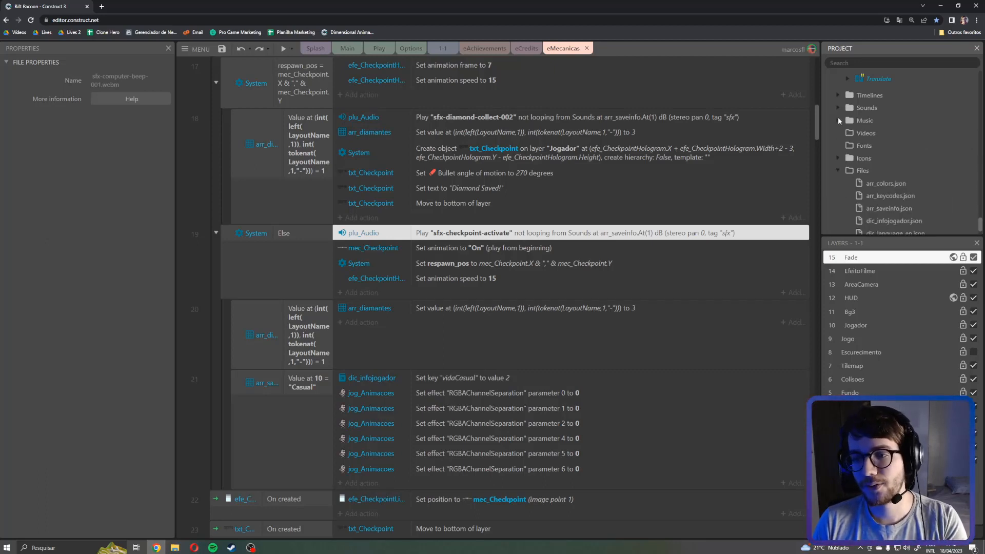
click(838, 120)
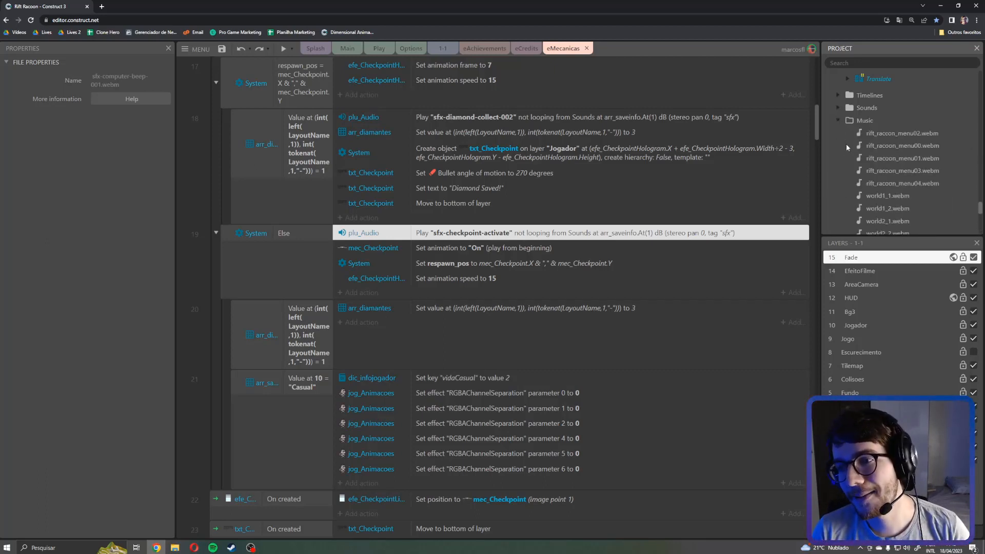
scroll(847, 147, down, 1)
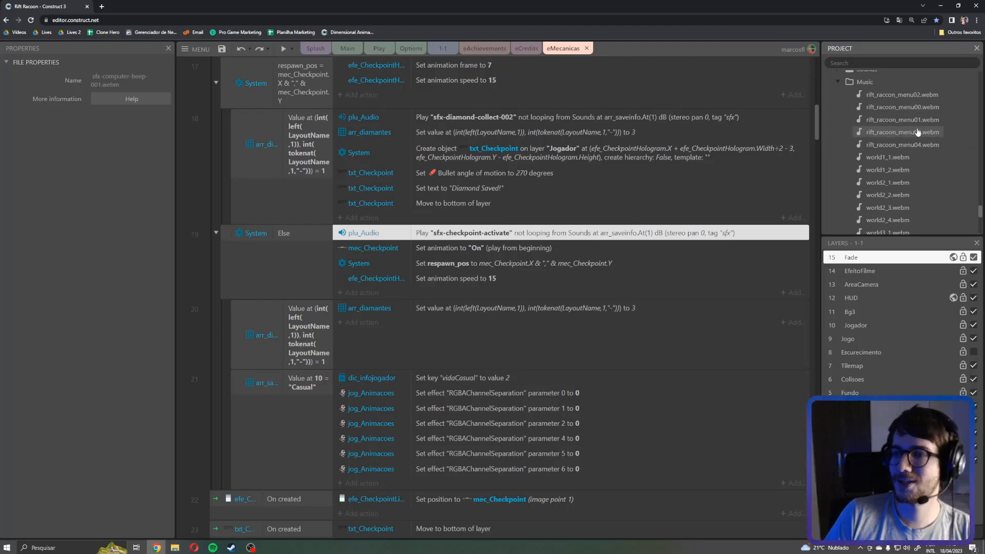
double_click(887, 157)
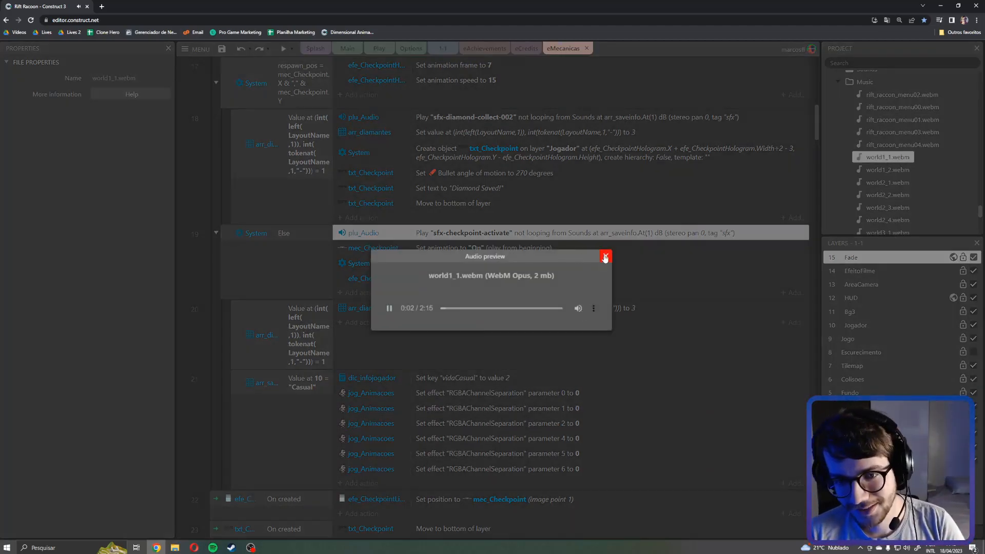
click(605, 257)
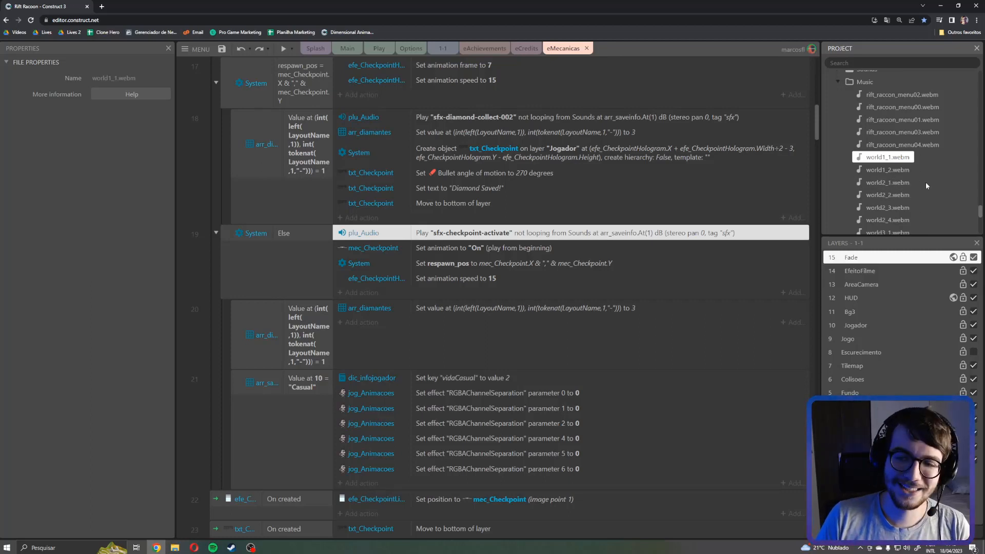
Step: Look through the menu and world tracks in the Music folder and collapse the folder
scroll(925, 182, down, 3)
scroll(927, 192, up, 5)
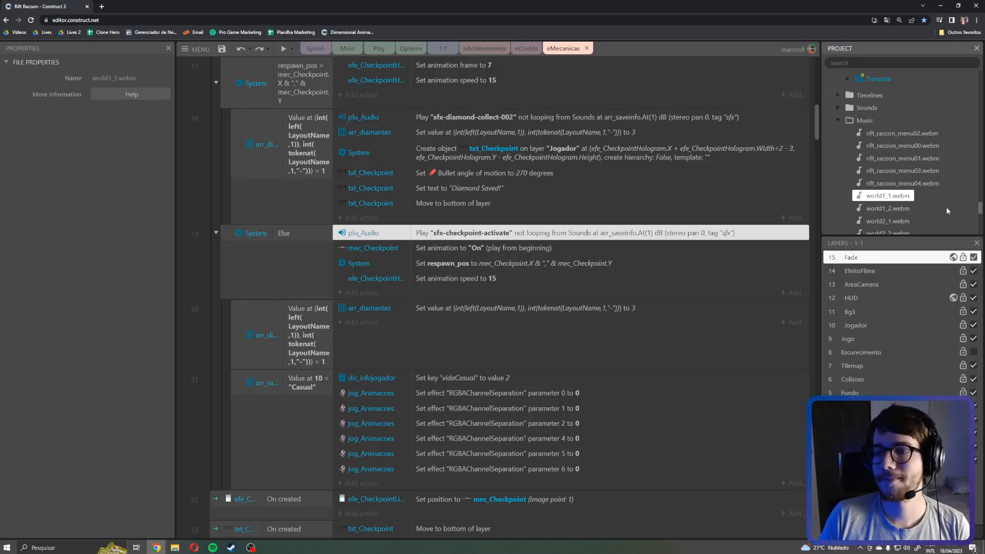
scroll(945, 207, down, 3)
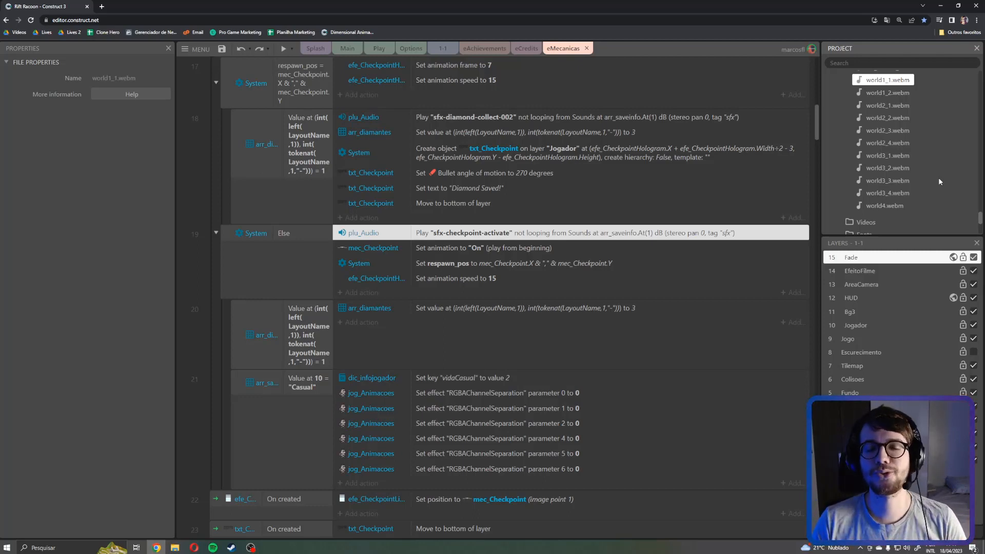
scroll(928, 170, down, 1)
scroll(926, 159, up, 4)
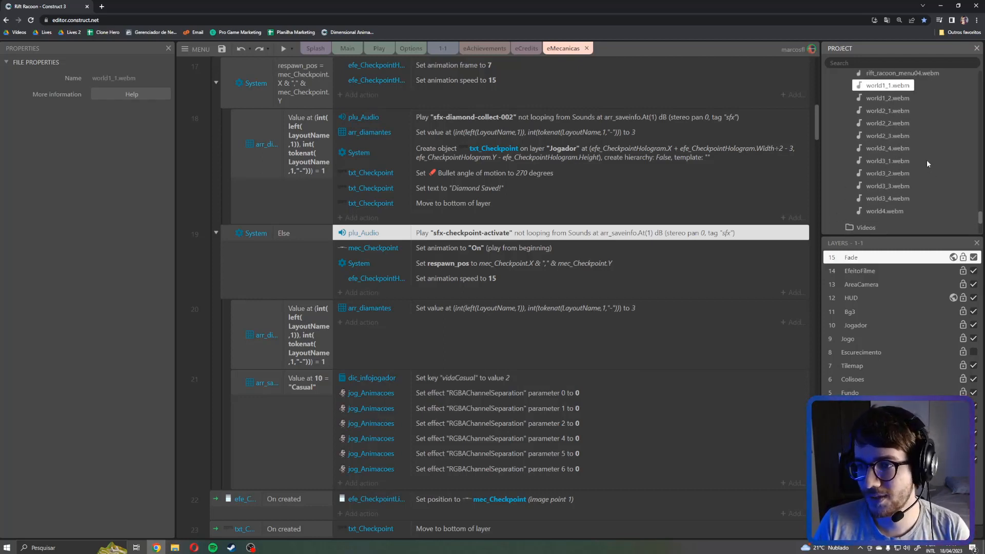
click(837, 120)
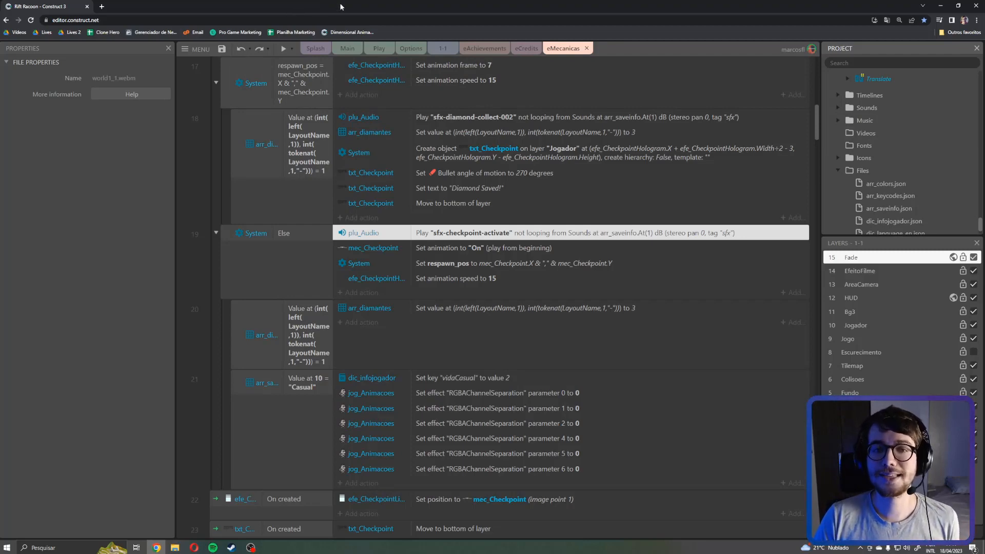
Step: View the Splash layout and return to layout 1-1 to survey the whole level from start to end
click(314, 48)
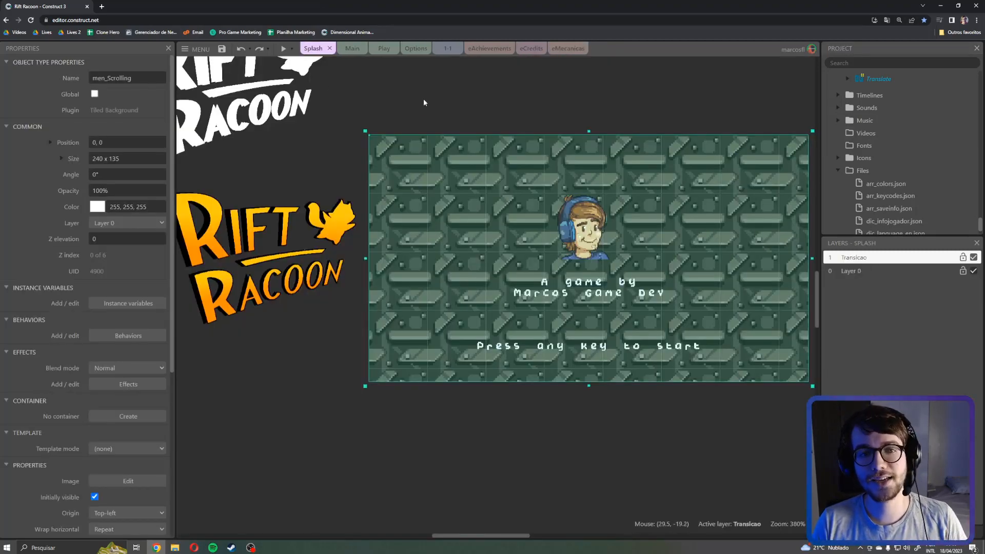
ctrl+scroll(432, 100, down, 3)
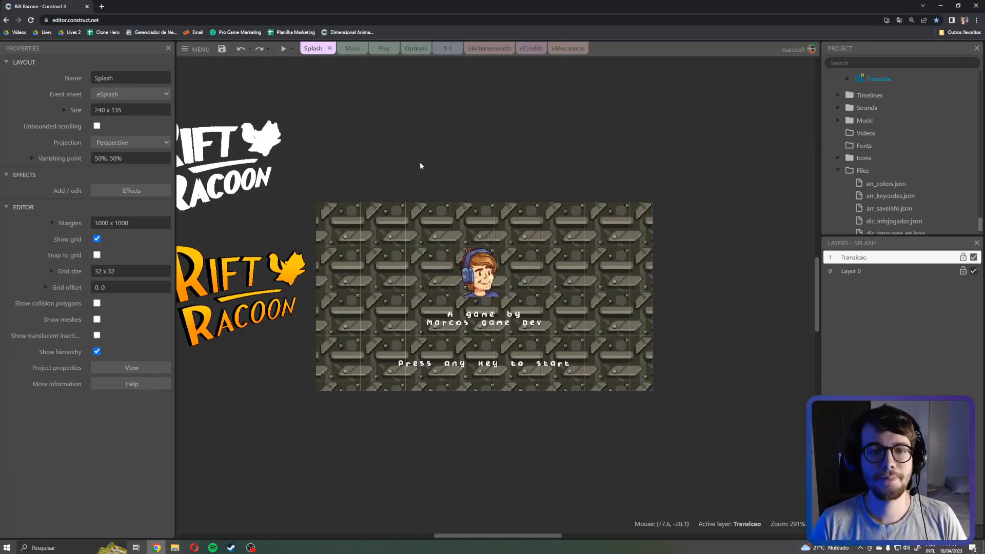
click(448, 48)
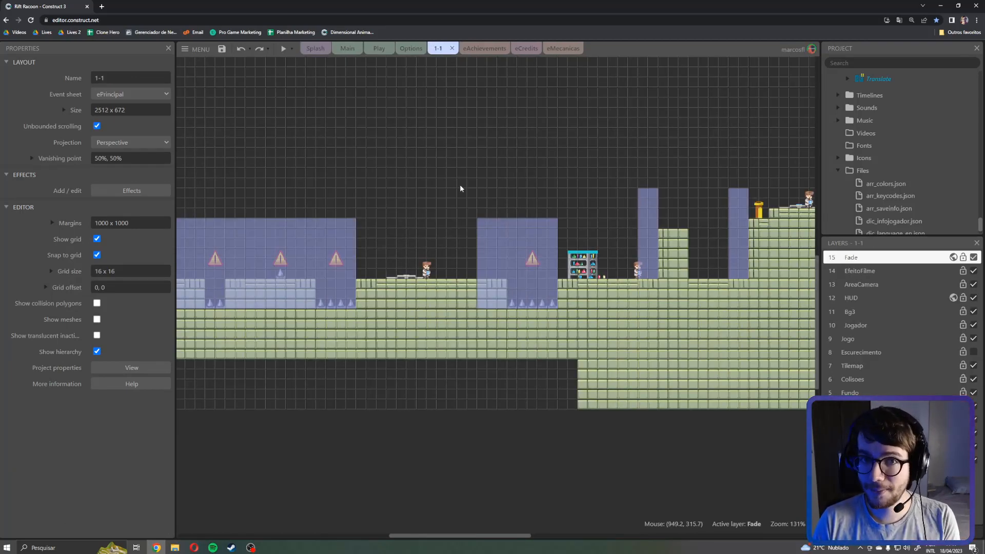
shift+scroll(408, 195, up, 6)
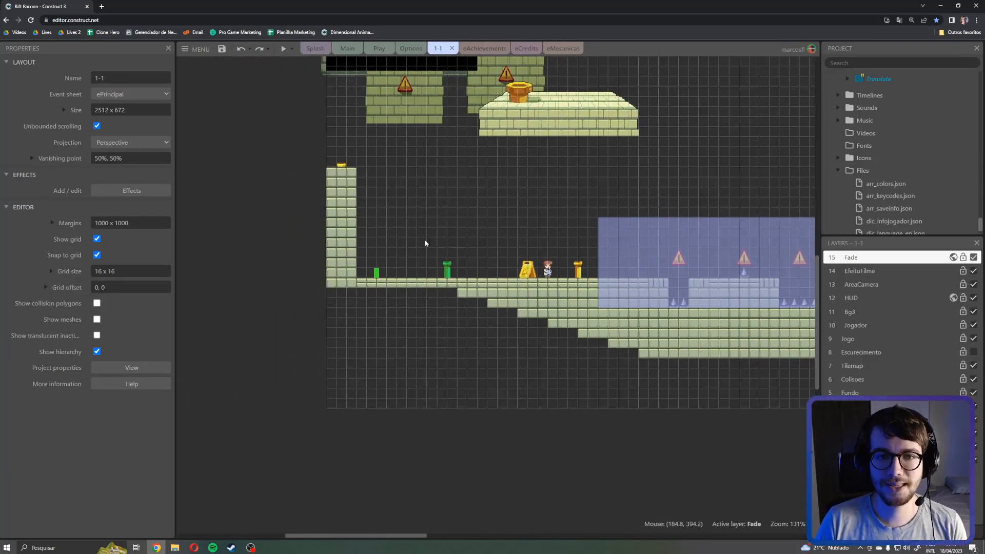
ctrl+scroll(562, 217, down, 6)
ctrl+scroll(595, 253, down, 1)
shift+scroll(513, 256, down, 6)
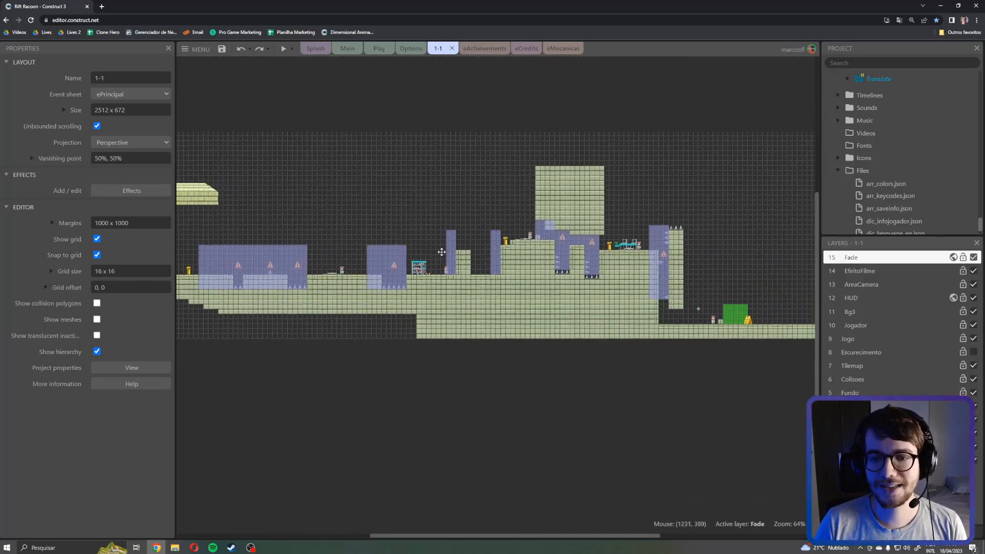
shift+scroll(513, 267, up, 2)
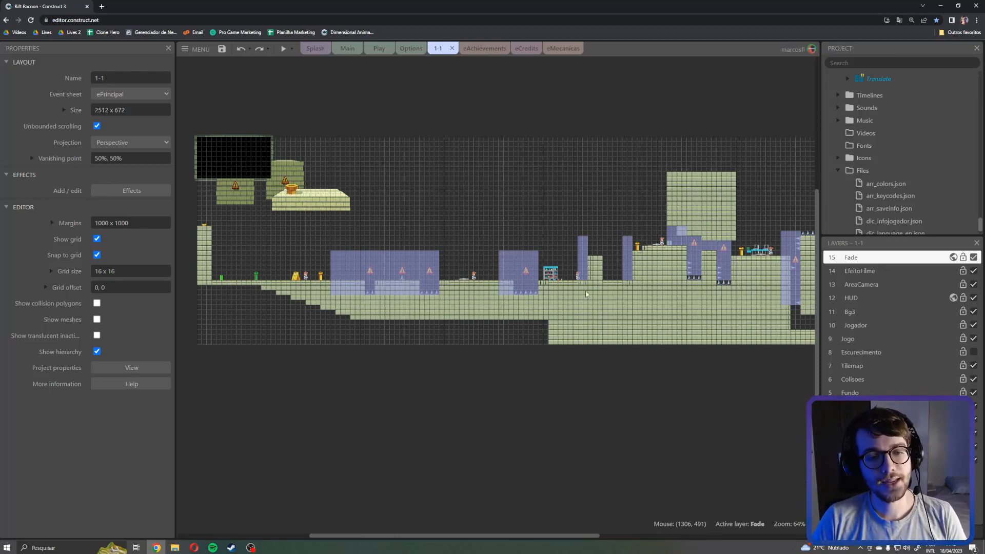
Step: Examine the trap areas in layout 1-1 and browse the project tree back up to the event sheets
scroll(406, 282, up, 6)
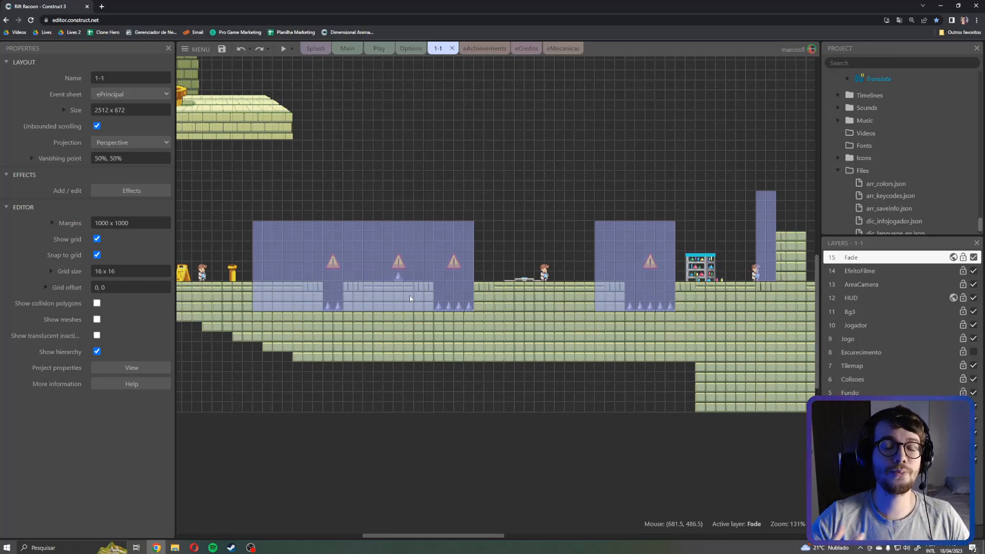
shift+scroll(606, 246, right, 3)
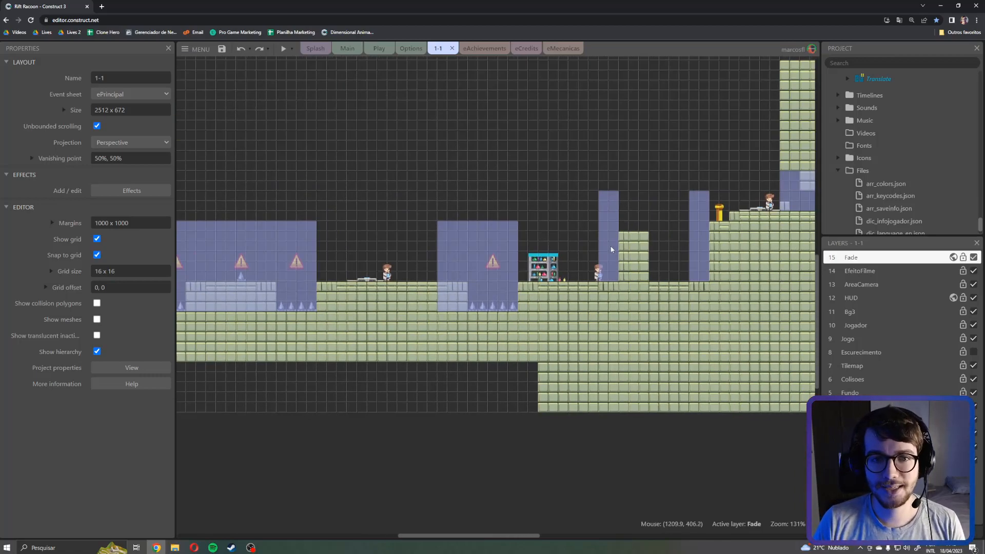
ctrl+scroll(607, 246, down, 5)
scroll(885, 169, up, 3)
scroll(885, 170, up, 10)
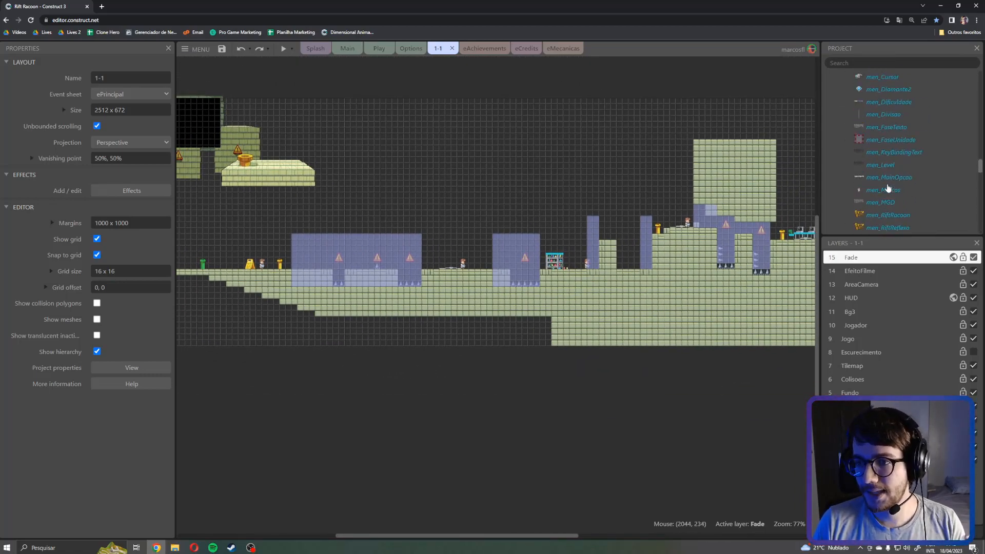
scroll(881, 192, up, 10)
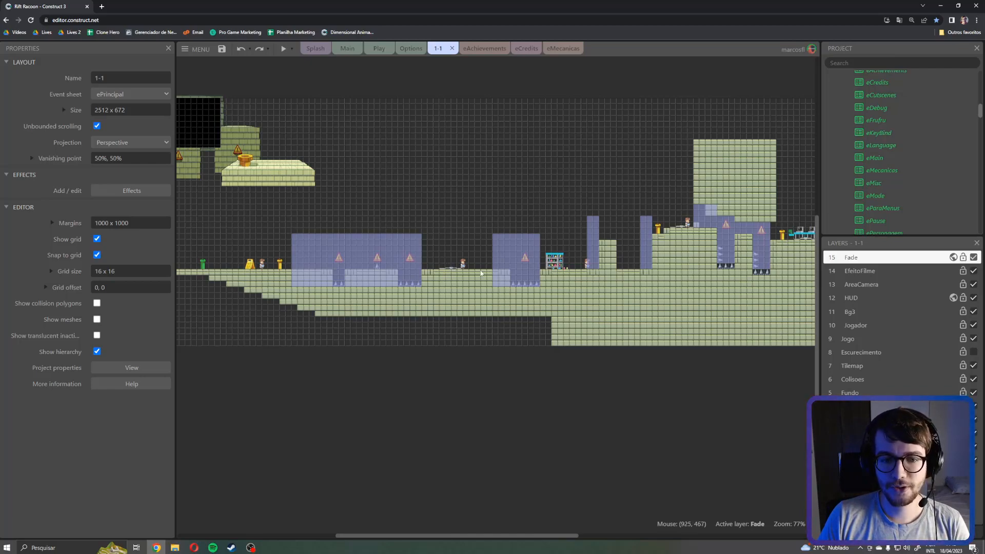
Step: Select the mec_Checkpoint sprite in layout 1-1 and inspect the level's sections before and after it
ctrl+scroll(490, 274, up, 5)
click(447, 268)
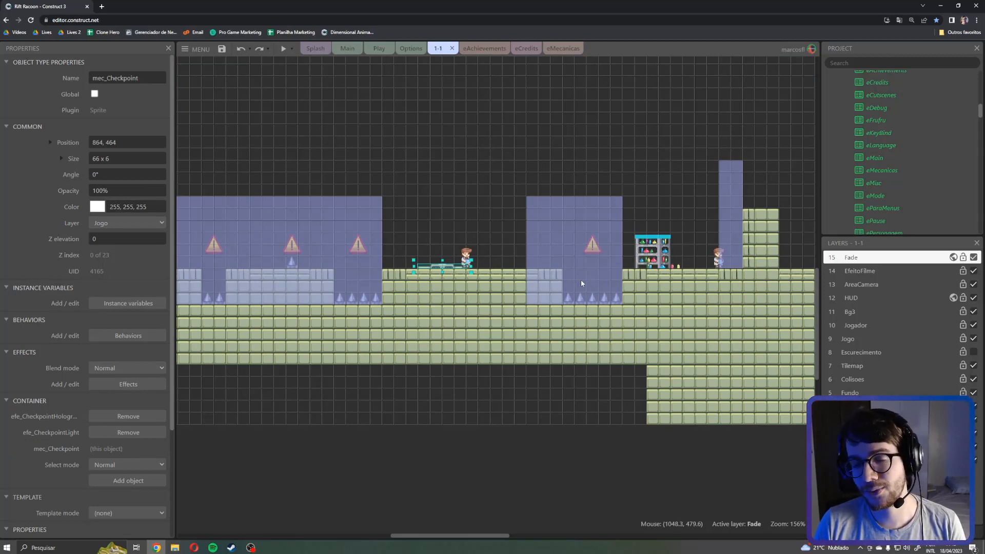
shift+scroll(660, 246, left, 10)
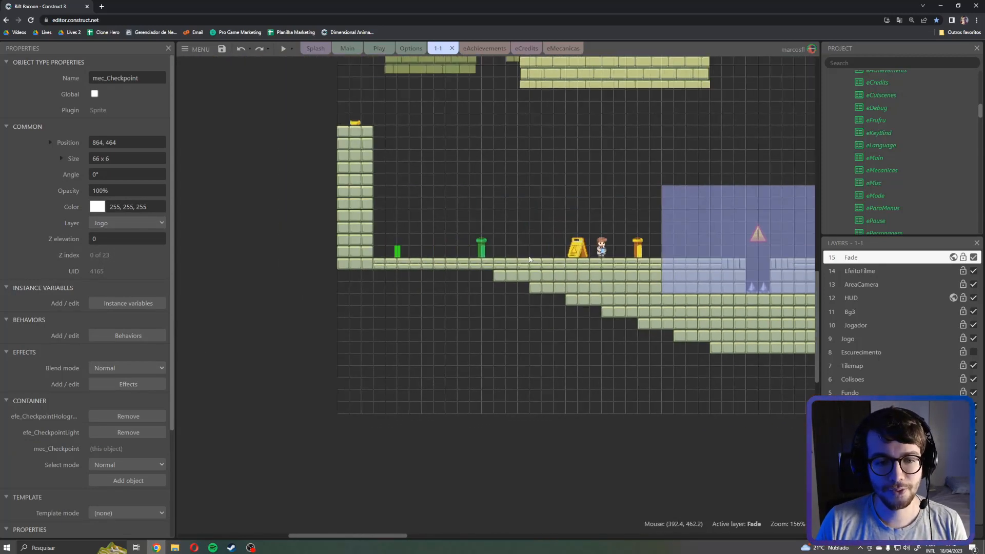
shift+scroll(529, 259, right, 10)
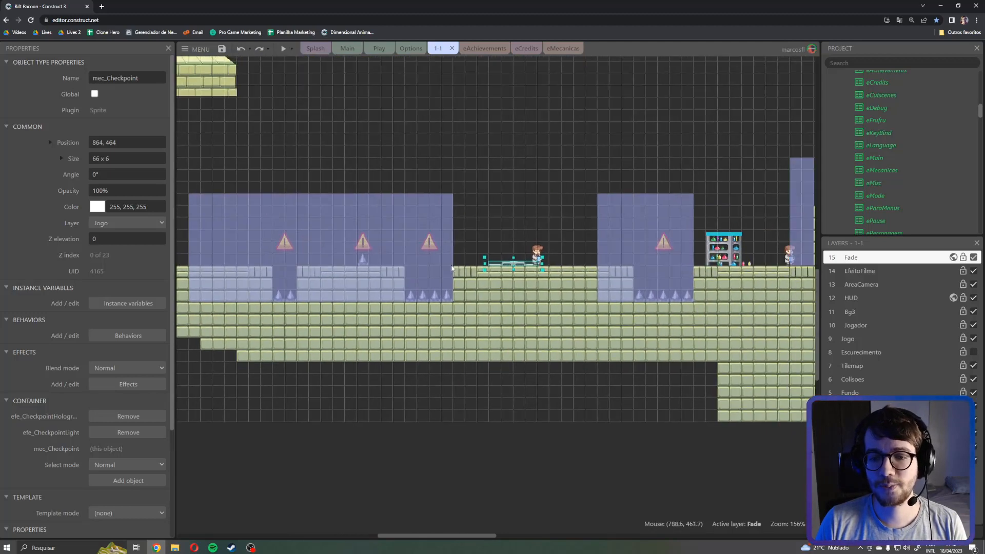
shift+scroll(512, 265, right, 3)
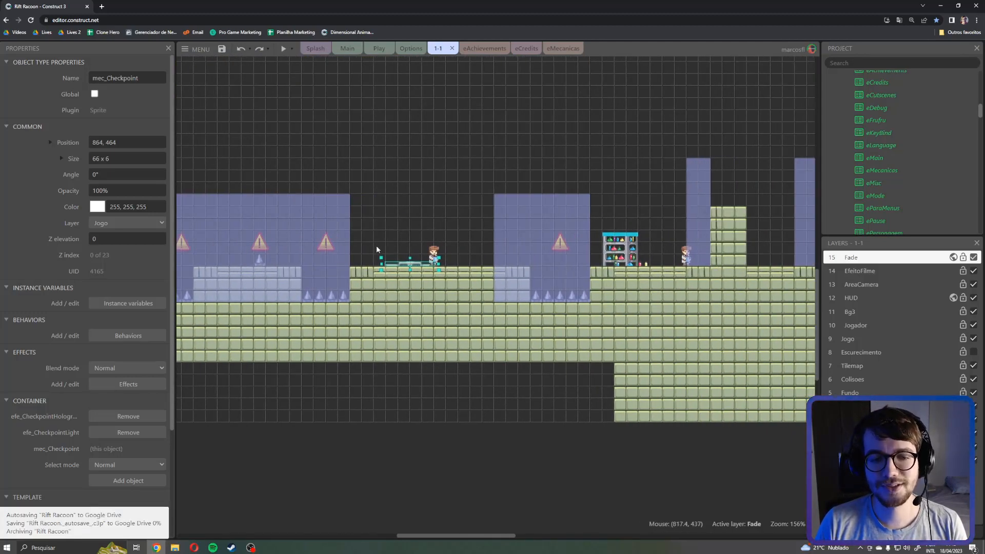
middle_drag(701, 236, 451, 236)
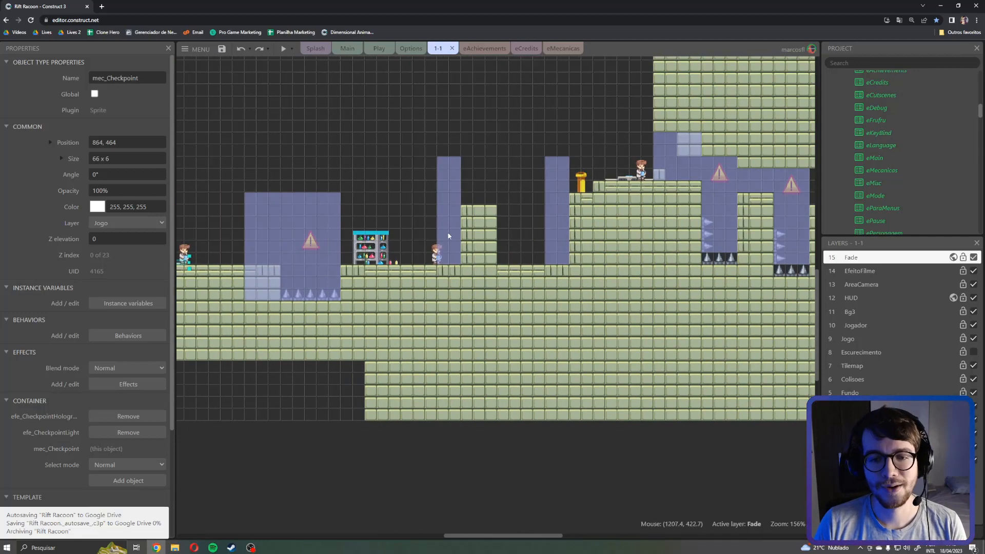
middle_drag(547, 215, 430, 251)
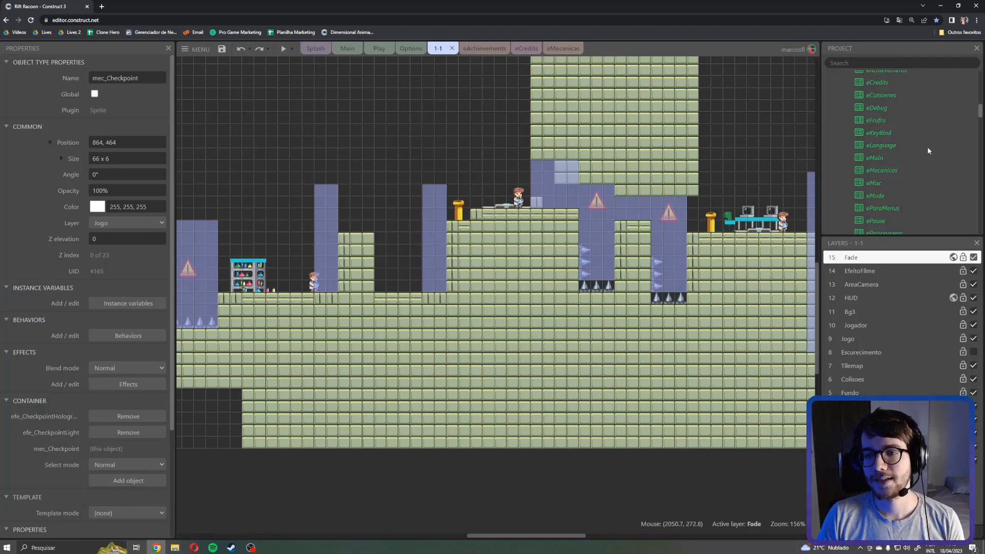
Step: Open layout 1-2 from the World 1 - Testing Chamber folder
scroll(909, 155, up, 5)
double_click(880, 181)
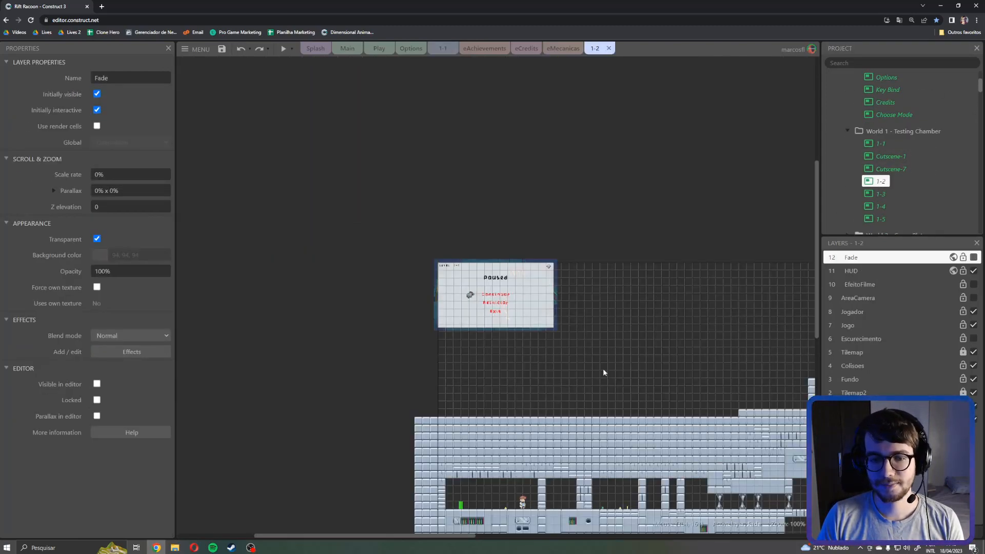
Step: Survey layout 1-2 from the player's starting corridor through the spike traps and pits to the upper rooms
middle_drag(602, 368, 473, 217)
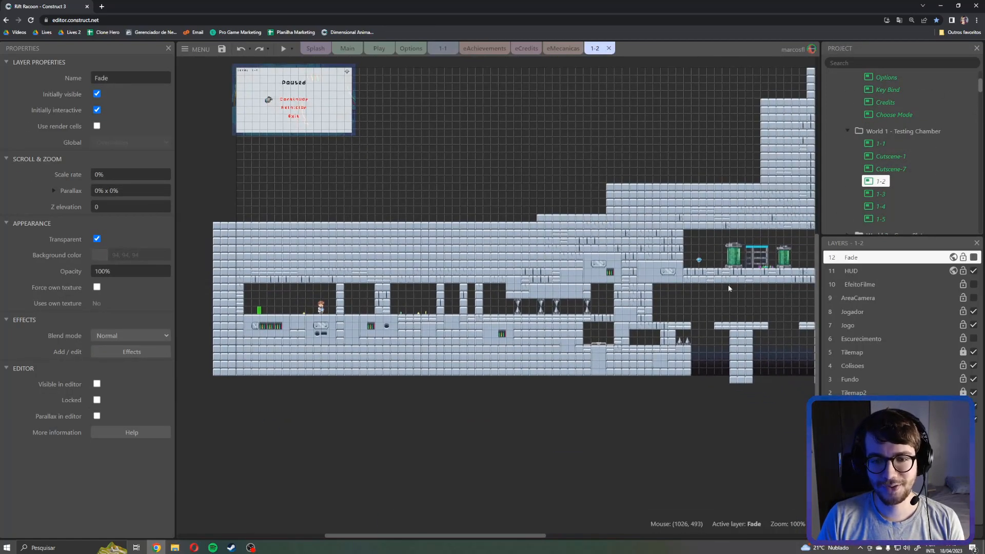
middle_drag(690, 321, 293, 306)
middle_drag(446, 195, 633, 275)
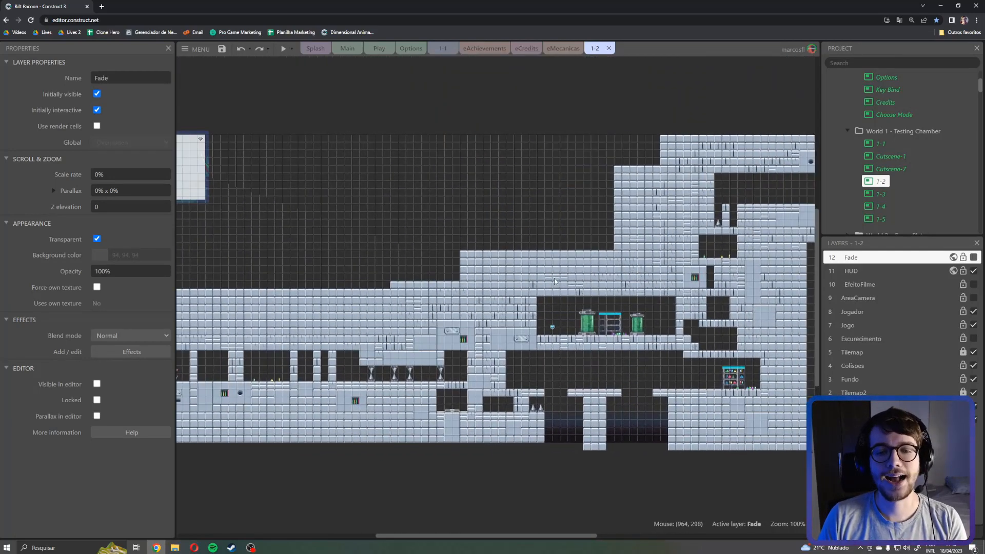
middle_drag(370, 374, 553, 344)
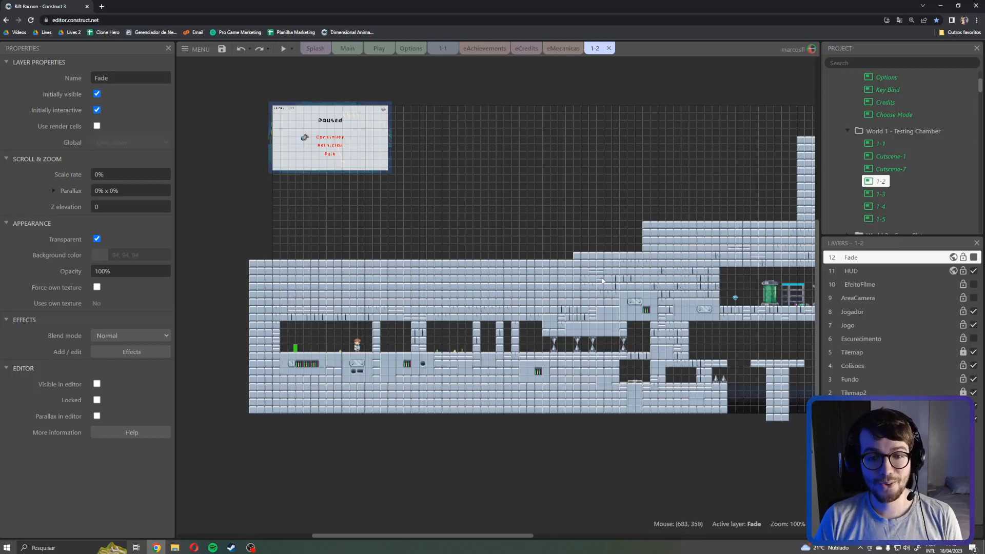
middle_drag(603, 280, 462, 263)
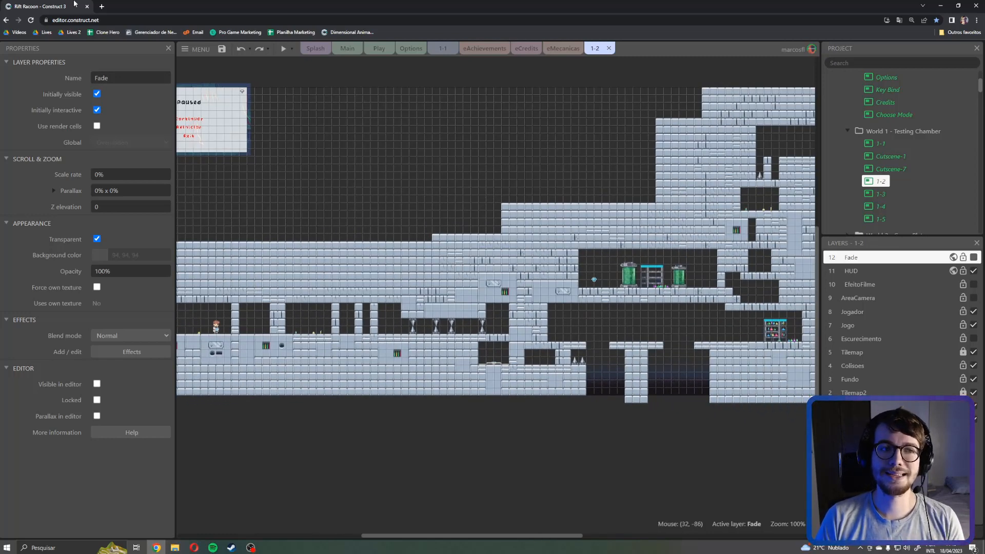
Step: Switch to Google Drive in a new browser tab and open the Página Única document from Jogos Publicados/Em Desenvolvimento > Rift Racoon
click(102, 8)
text(dr)
key(Return)
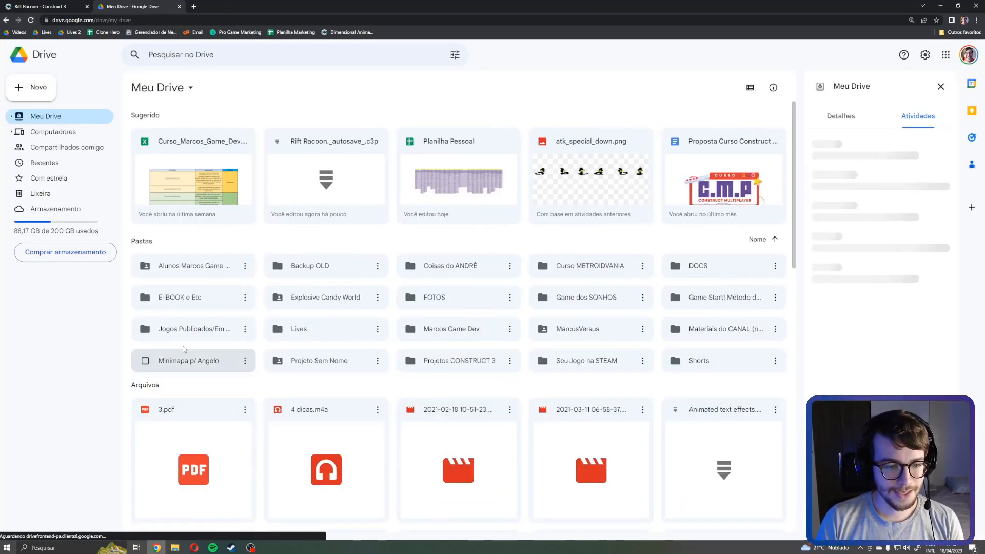
click(183, 333)
double_click(183, 334)
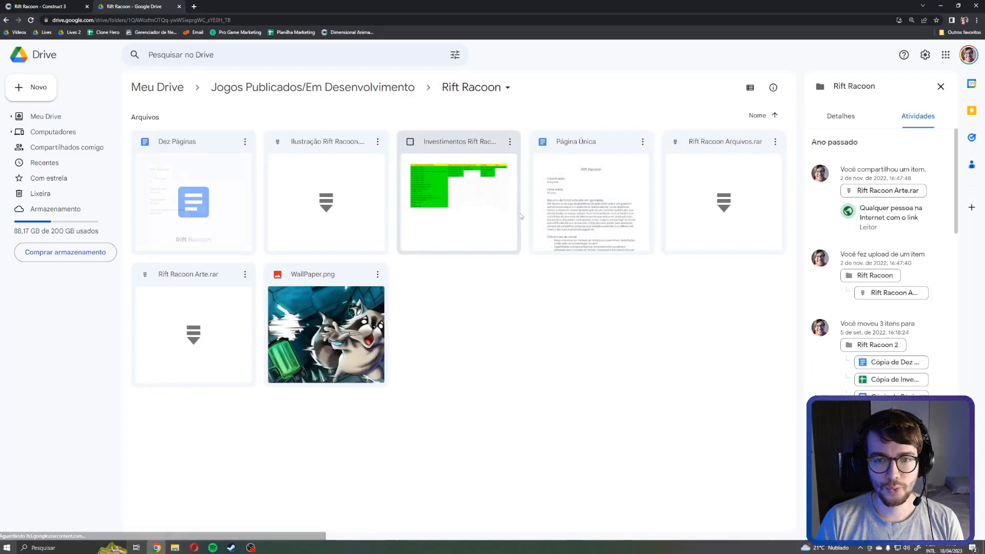
click(589, 204)
double_click(589, 204)
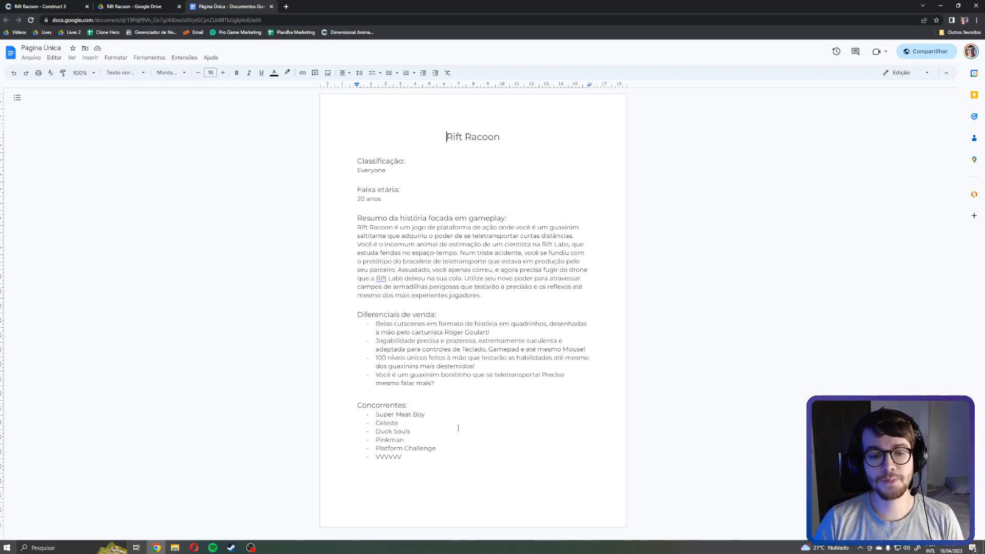
Step: Highlight the Concorrentes heading and its first entry, Super Meat Boy, while reviewing the competitor list
click(395, 405)
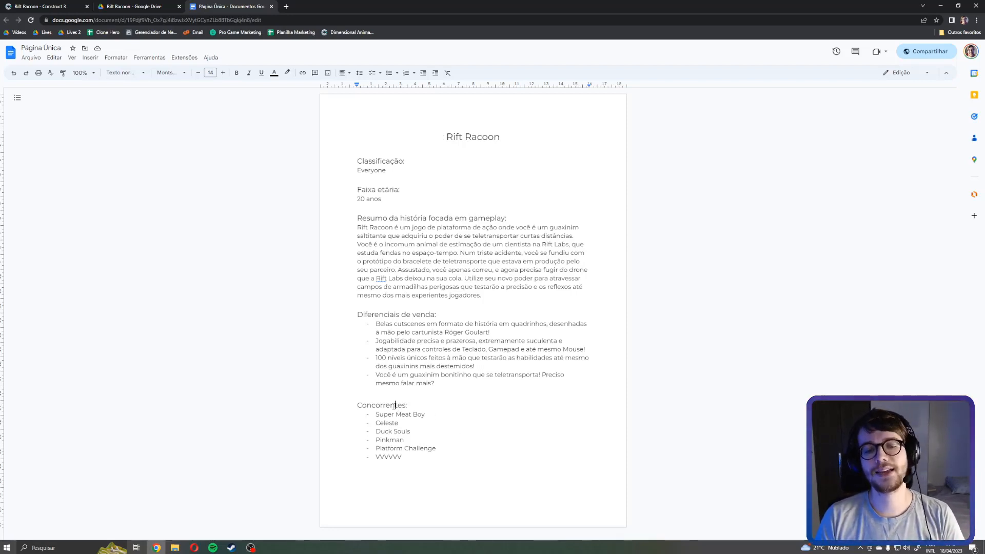
double_click(395, 405)
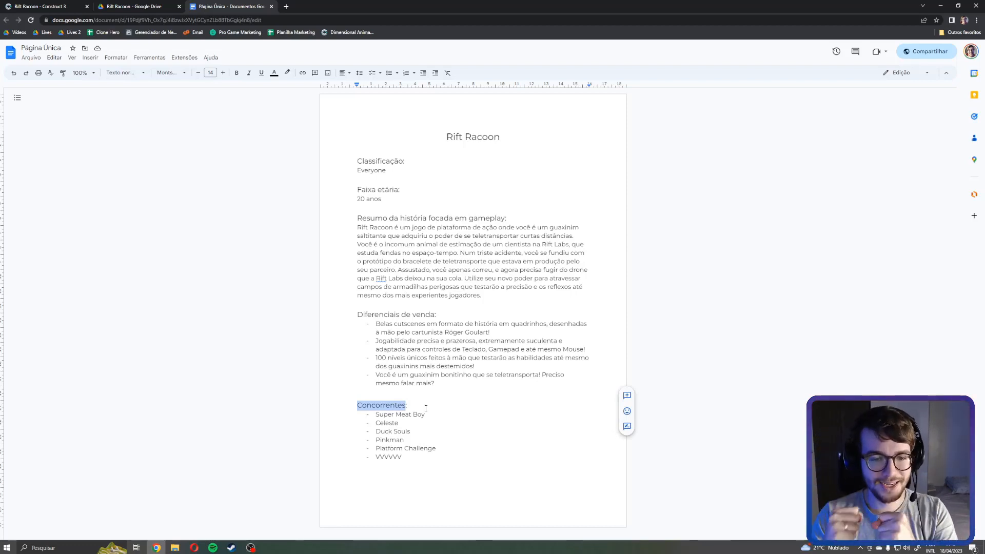
click(425, 407)
drag(425, 414, 375, 414)
click(376, 415)
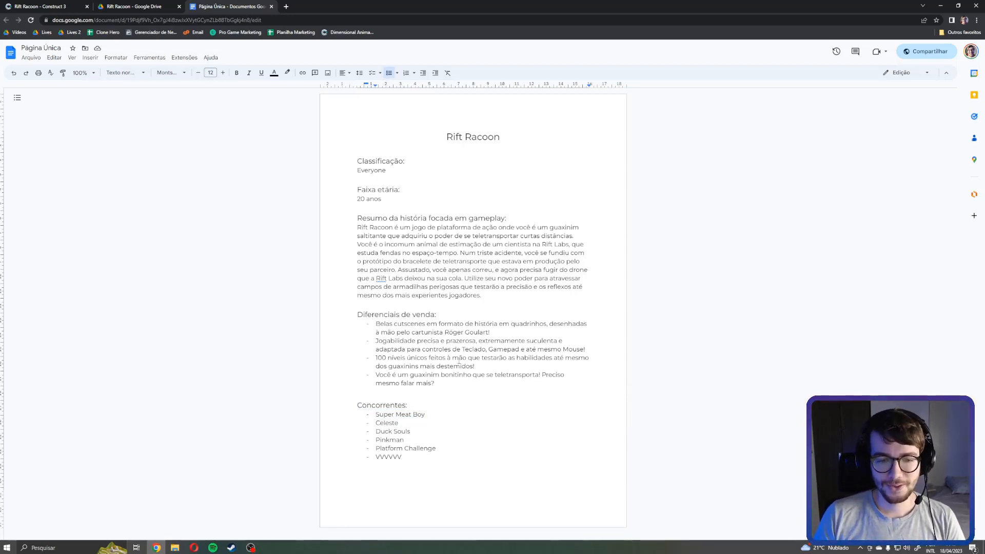
Step: Under Diferenciais de venda, highlight the comic-style cutscenes point and the controls point, including "até mesmo Mouse!"
drag(376, 323, 493, 332)
click(493, 332)
click(496, 333)
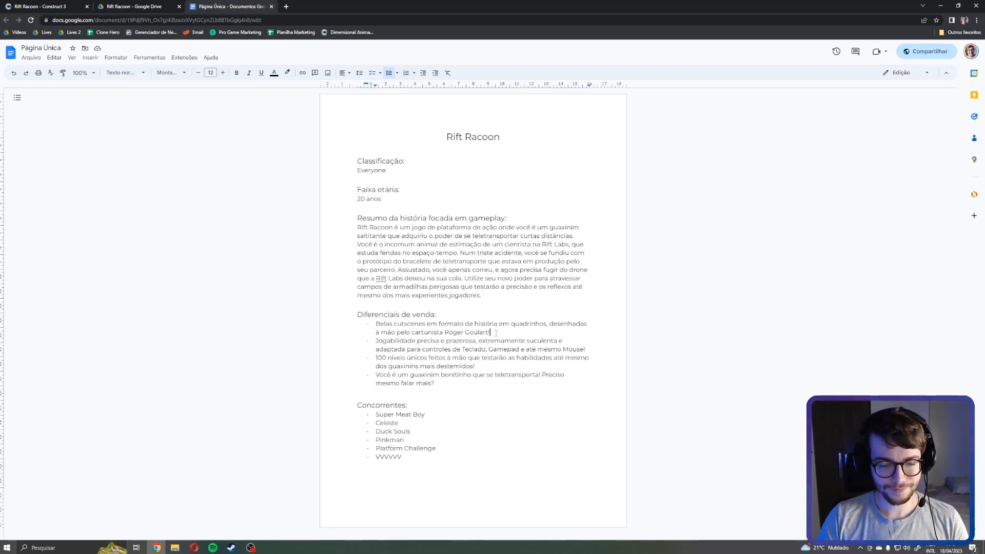
drag(377, 341, 586, 357)
click(524, 349)
click(526, 349)
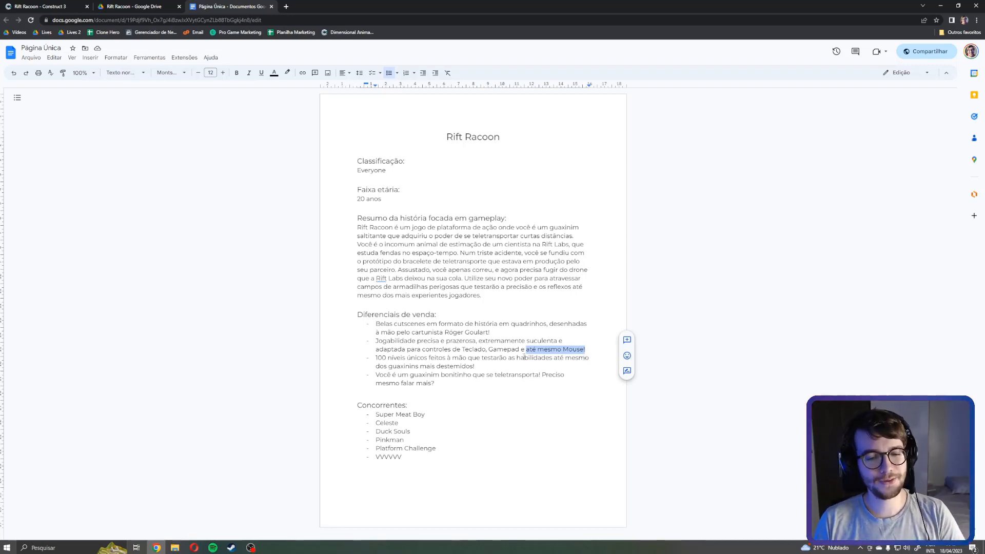
Step: Highlight the number 100 in the handmade levels bullet of Diferenciais de venda, and clear the selection
double_click(383, 359)
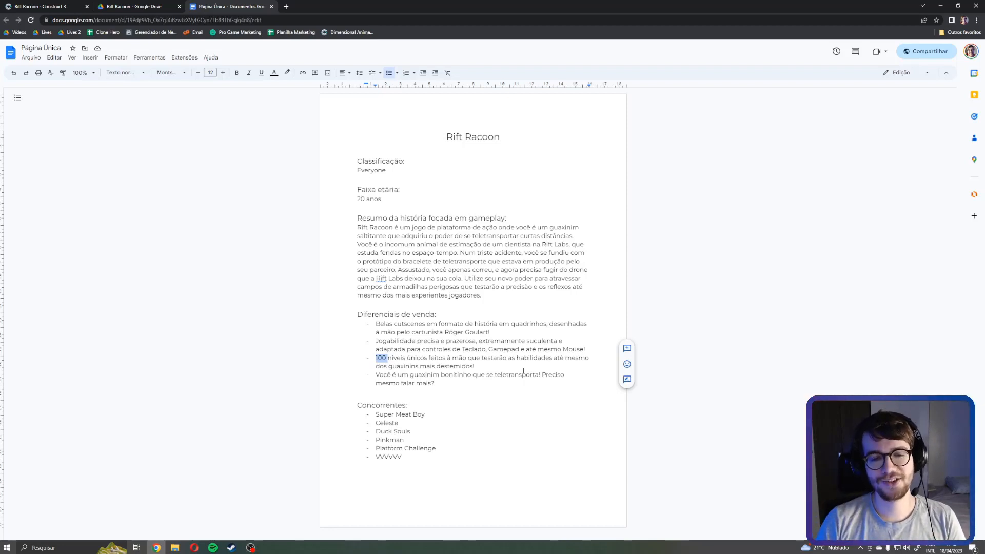
click(492, 366)
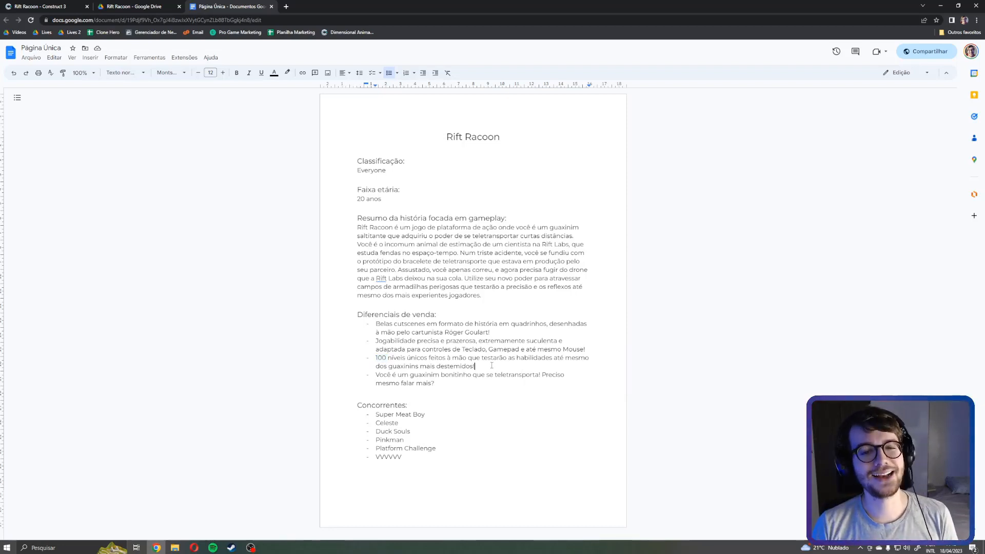
double_click(381, 358)
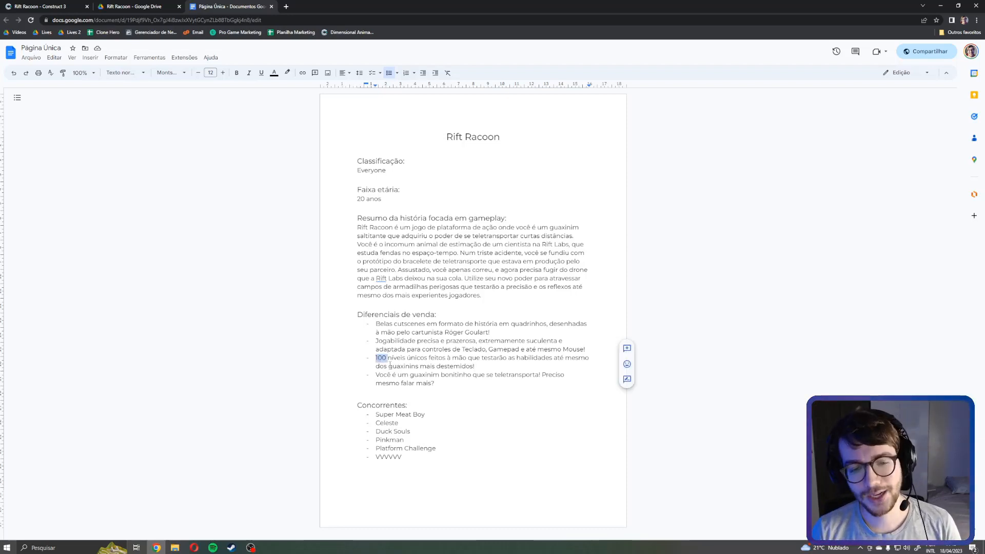
click(388, 366)
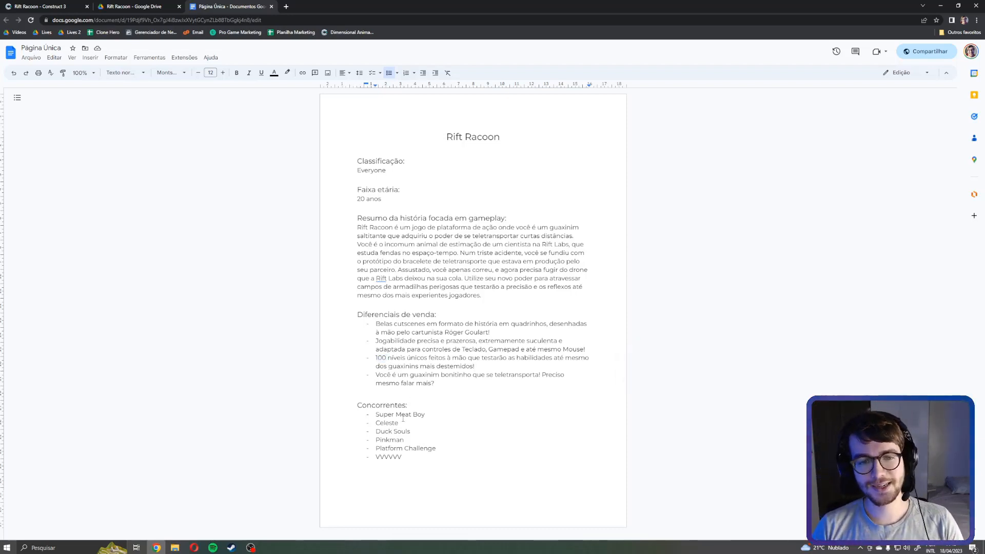
Step: Open the Dez Páginas document from the Rift Racoon Drive folder and skim its story, character and gameplay pages up to Mundo do Jogo
click(133, 6)
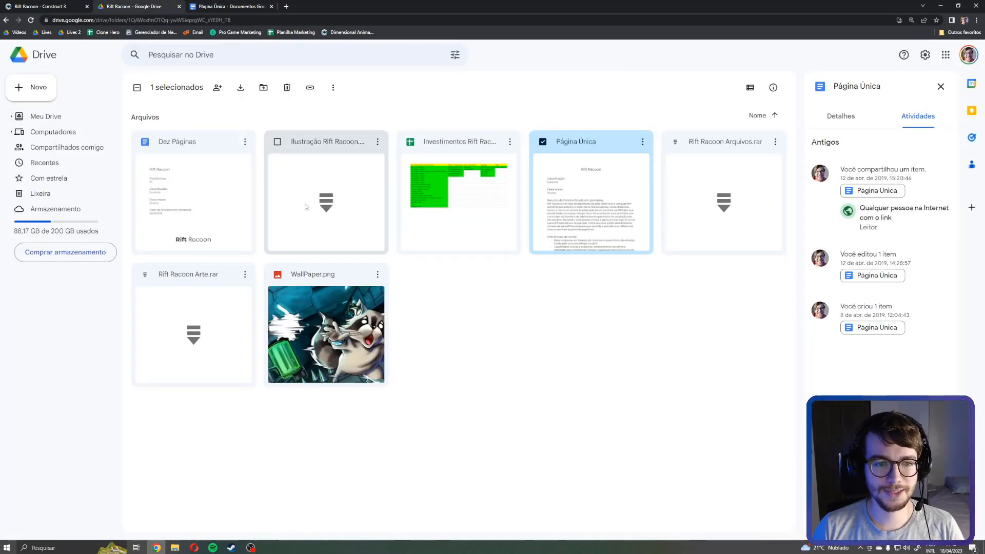
double_click(184, 208)
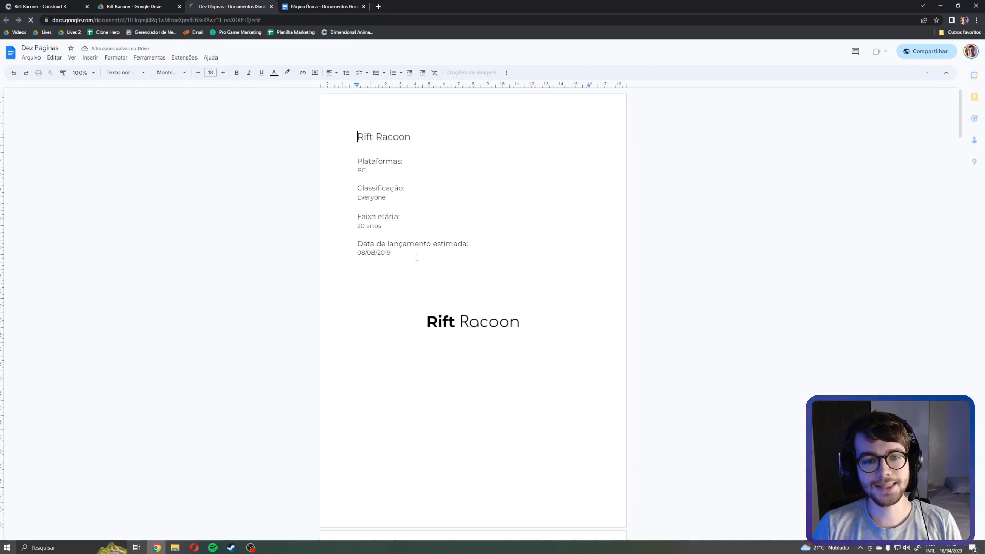
scroll(413, 247, down, 15)
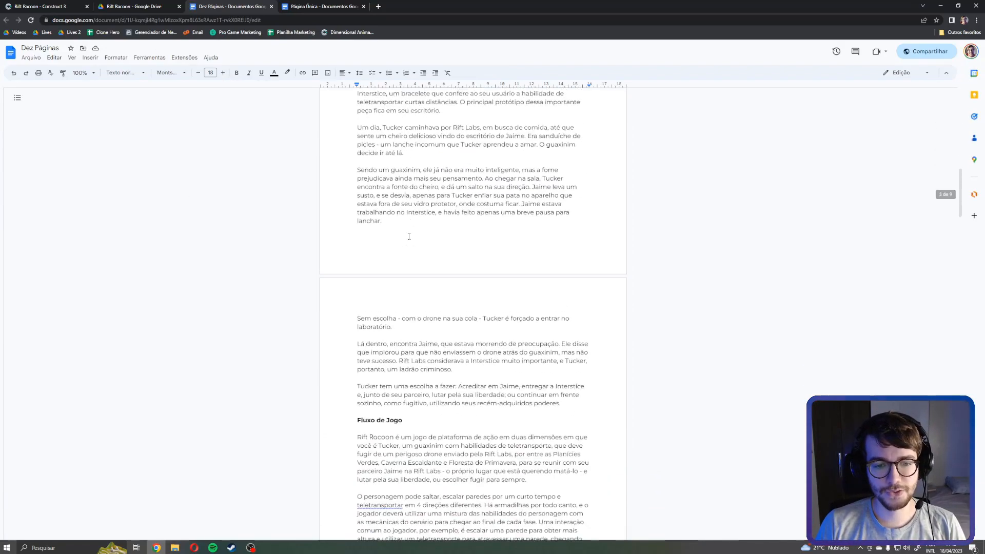
scroll(409, 236, down, 10)
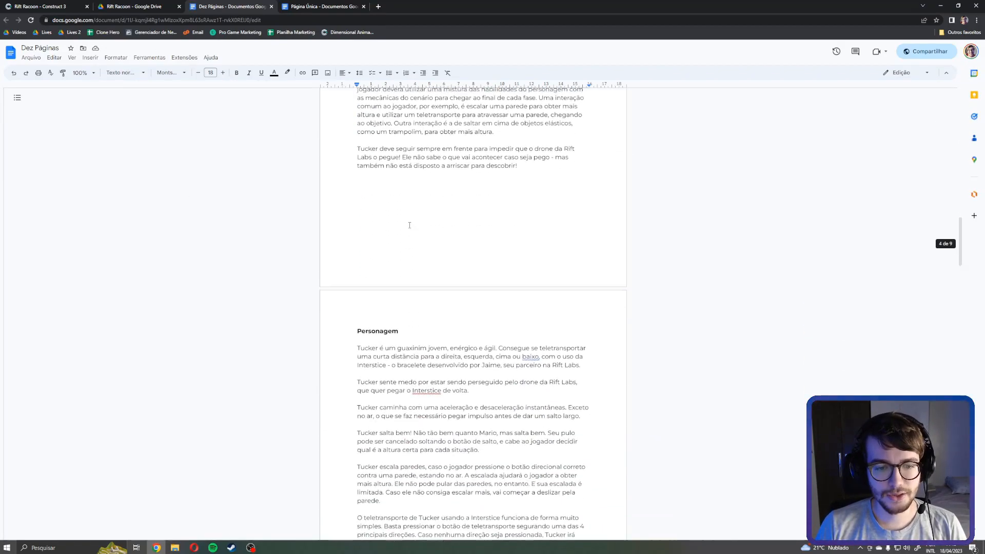
scroll(409, 225, down, 8)
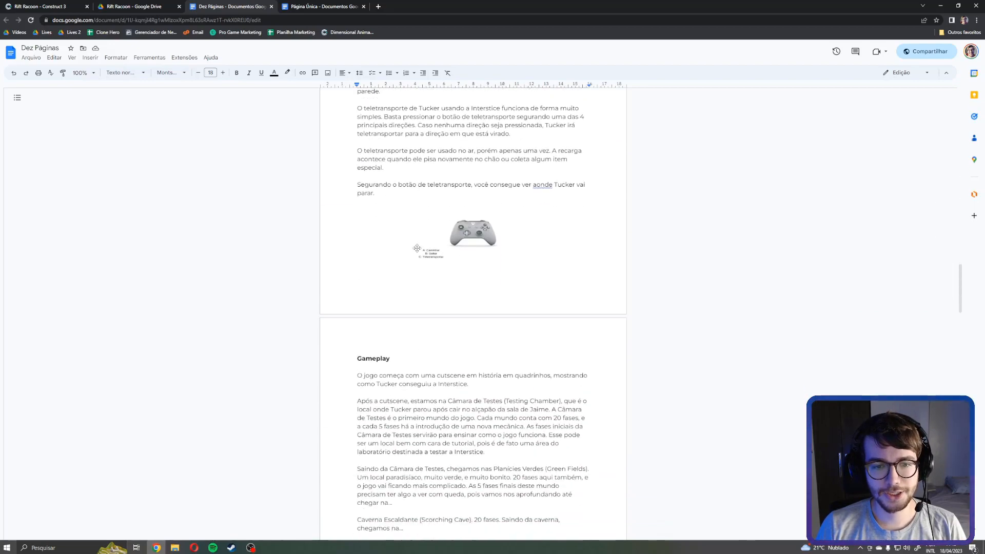
scroll(416, 248, down, 13)
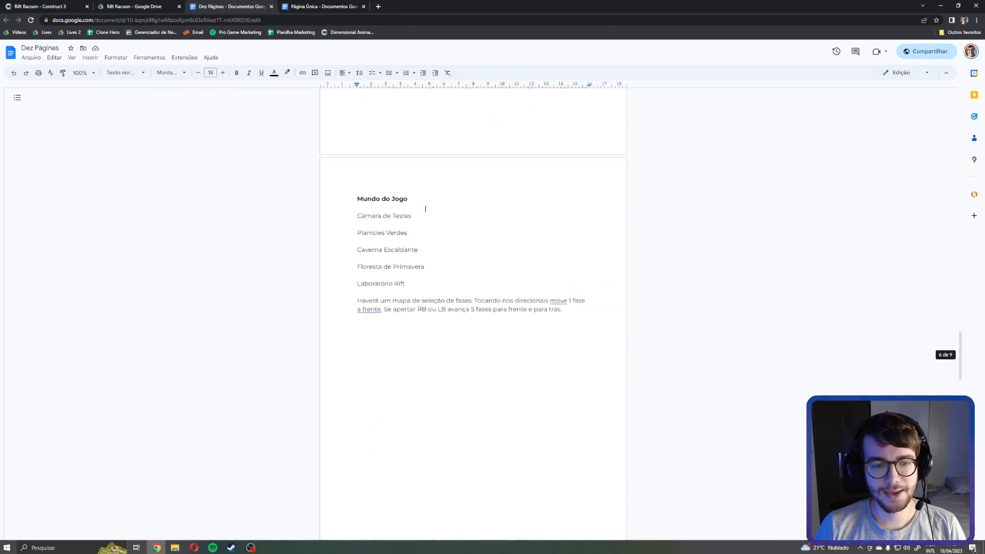
Step: In the Mundo do Jogo section, highlight Floresta de Primavera and the sentence about RB or LB skipping 5 levels
scroll(425, 208, down, 2)
scroll(410, 185, up, 2)
scroll(416, 220, up, 2)
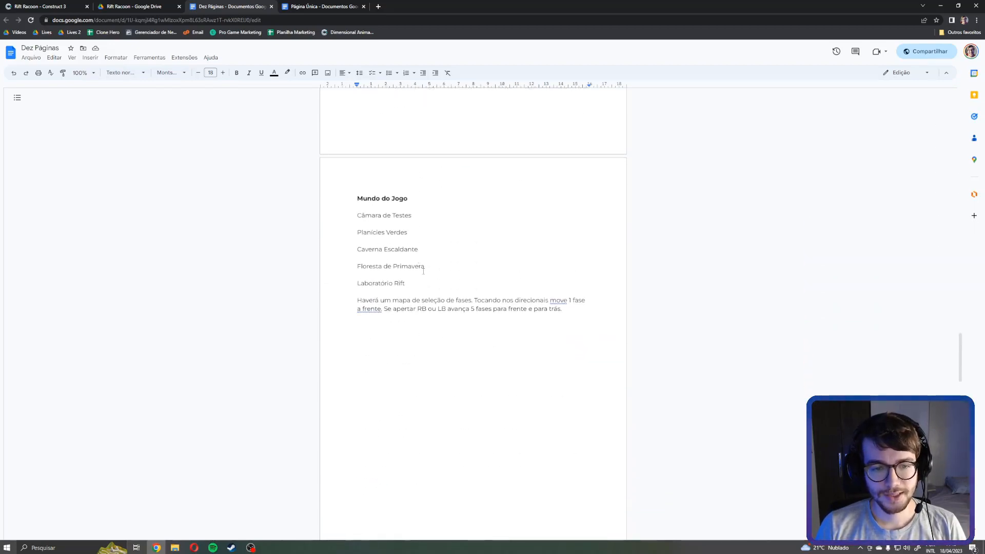
drag(424, 266, 353, 268)
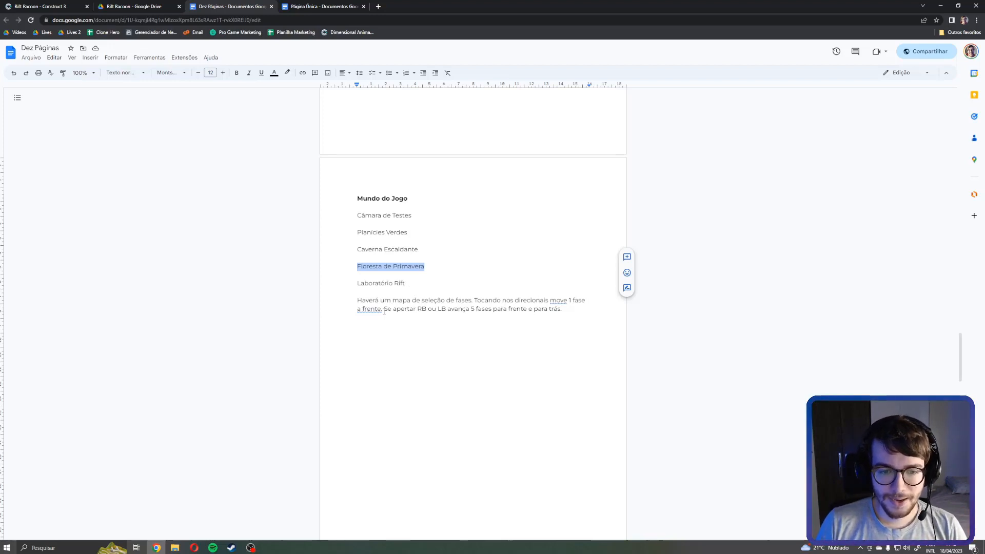
drag(385, 312, 560, 312)
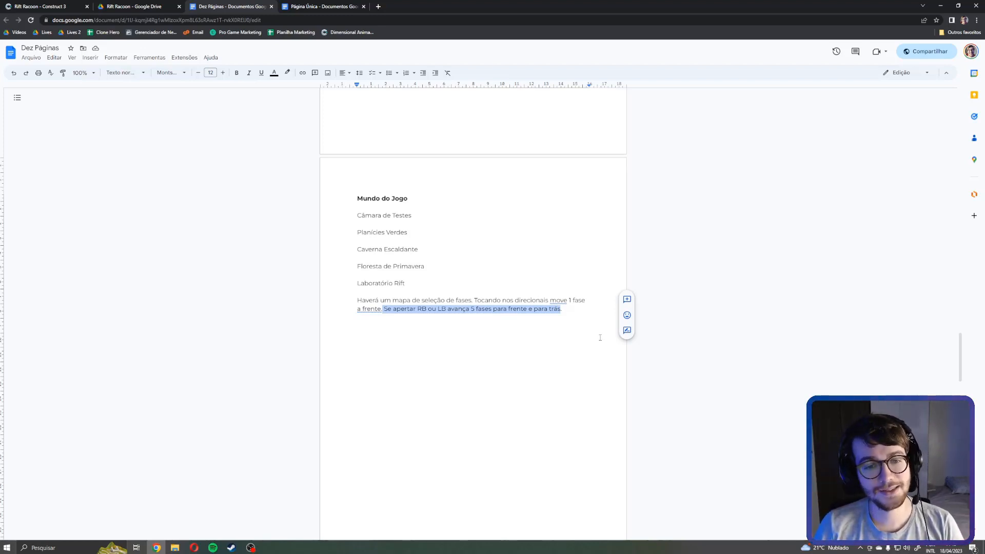
Step: Go to the Experiência de Jogo section, select its screen navigation flowchart, and deselect it again
scroll(514, 322, down, 10)
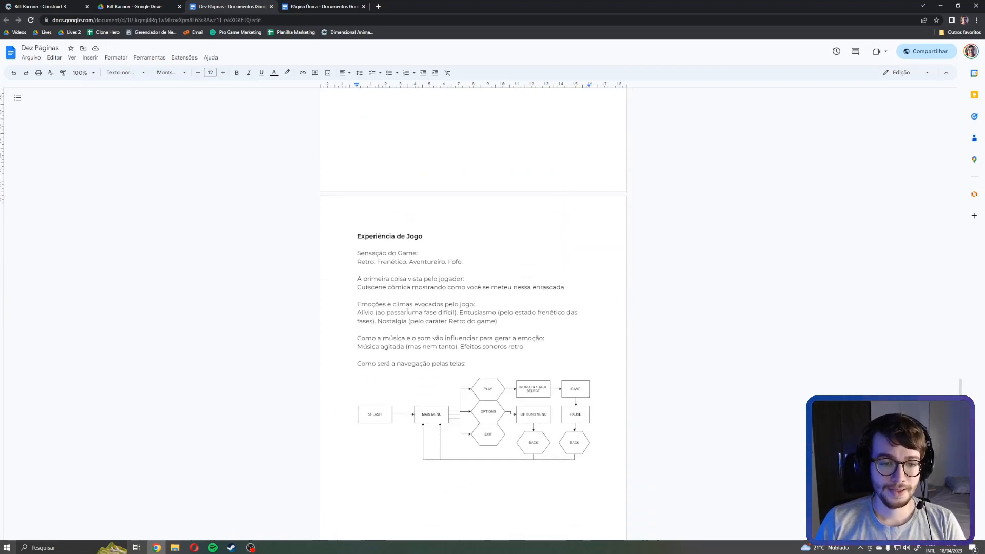
click(457, 300)
click(491, 219)
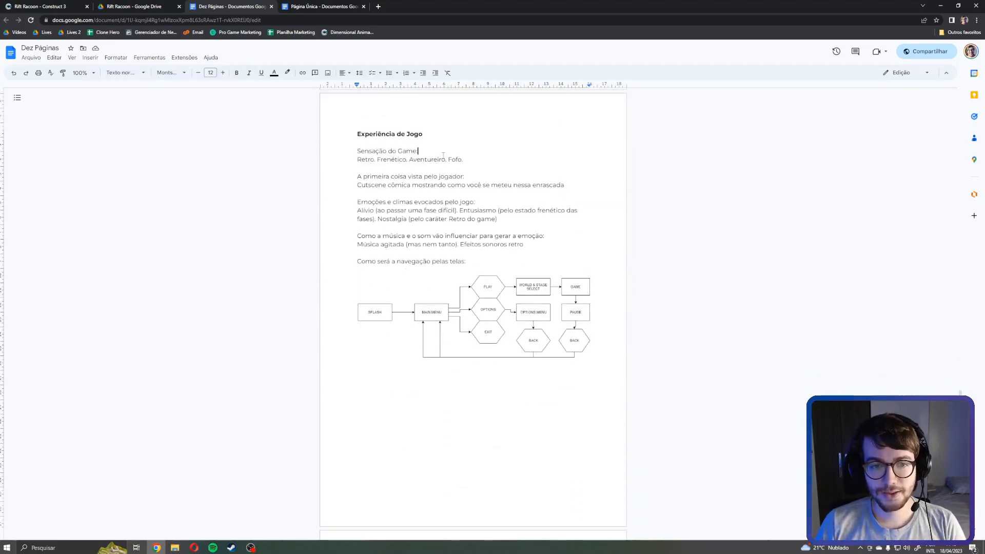
key(ctrl+b)
click(383, 312)
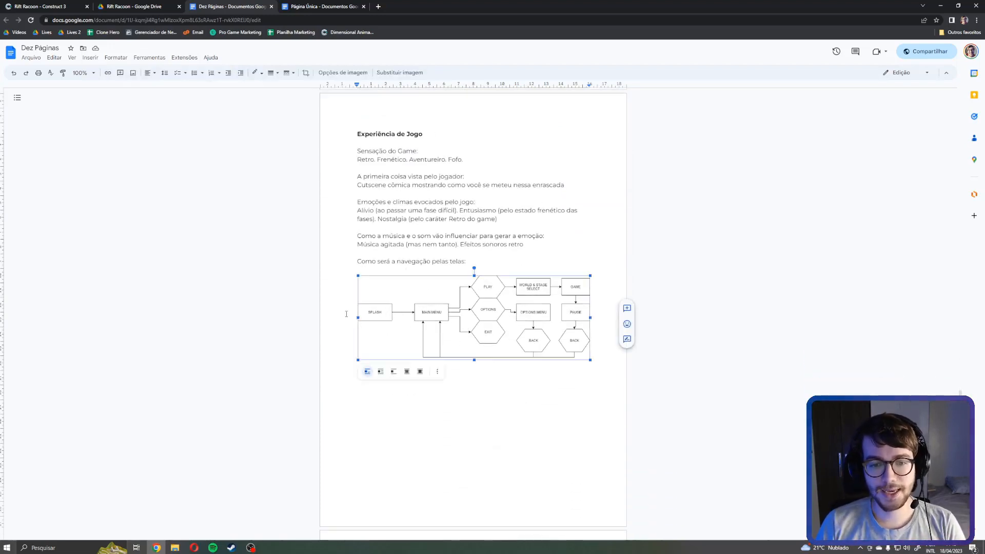
click(423, 250)
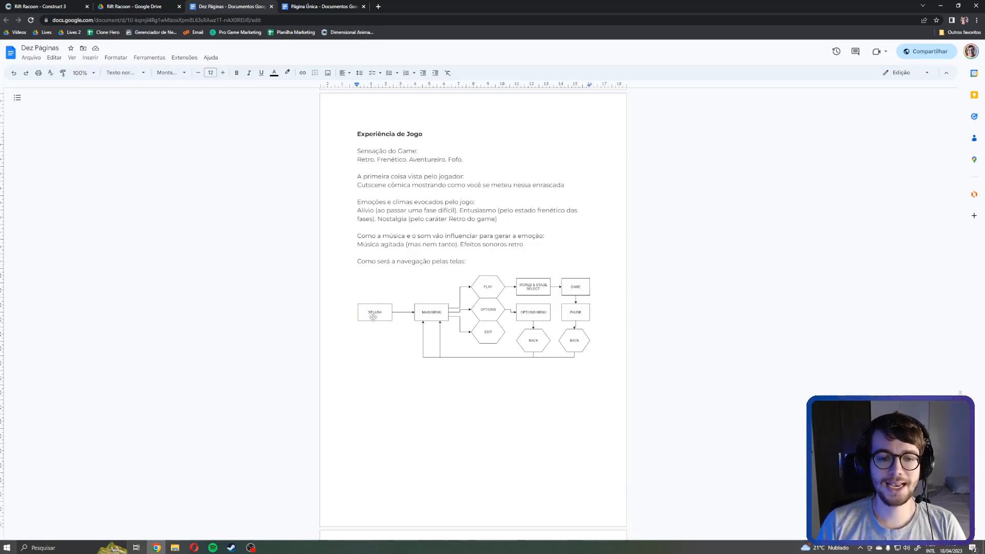
Step: Enlarge the page to 125% to examine the screen navigation flowchart, and restore the zoom to 100%
ctrl+scroll(375, 321, up, 2)
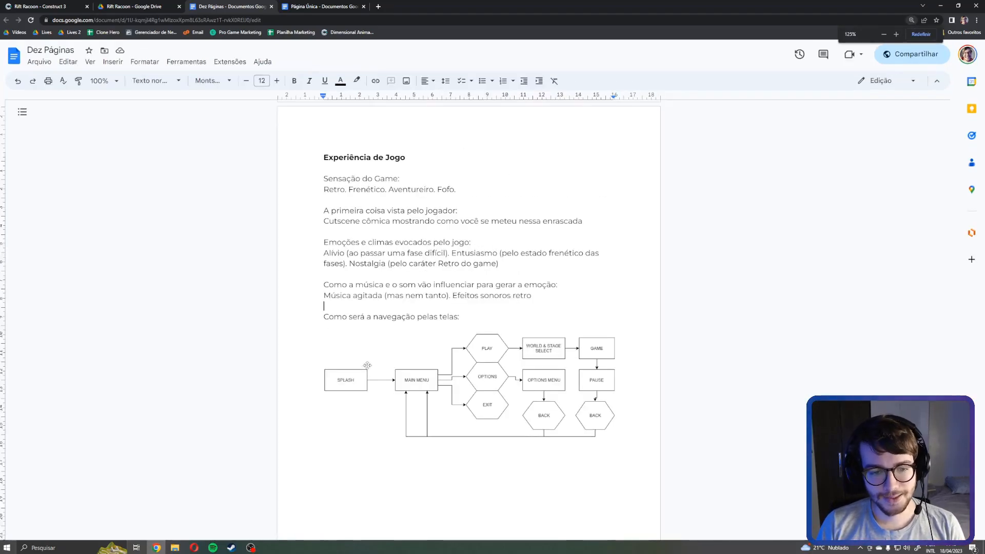
scroll(352, 354, down, 1)
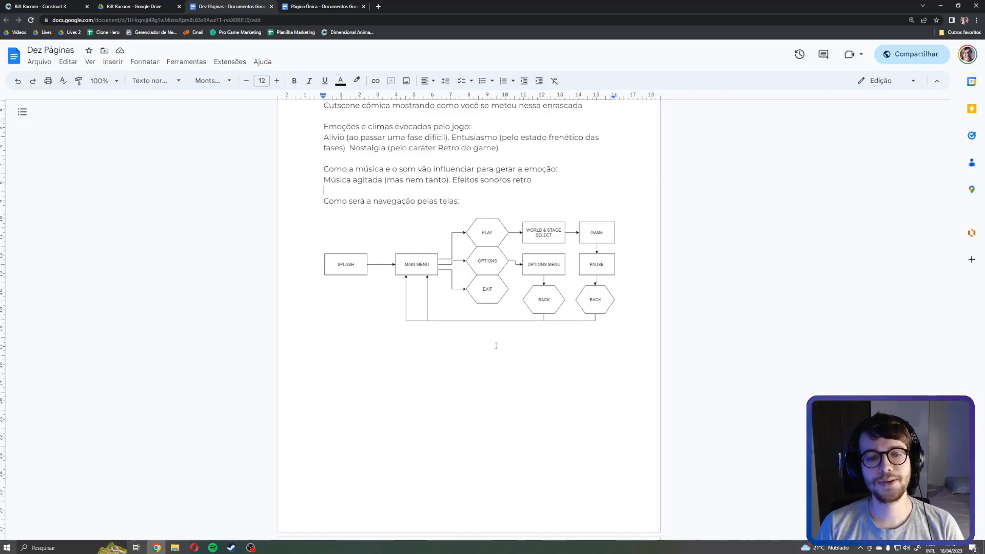
ctrl+scroll(470, 331, down, 1)
ctrl+scroll(471, 330, down, 1)
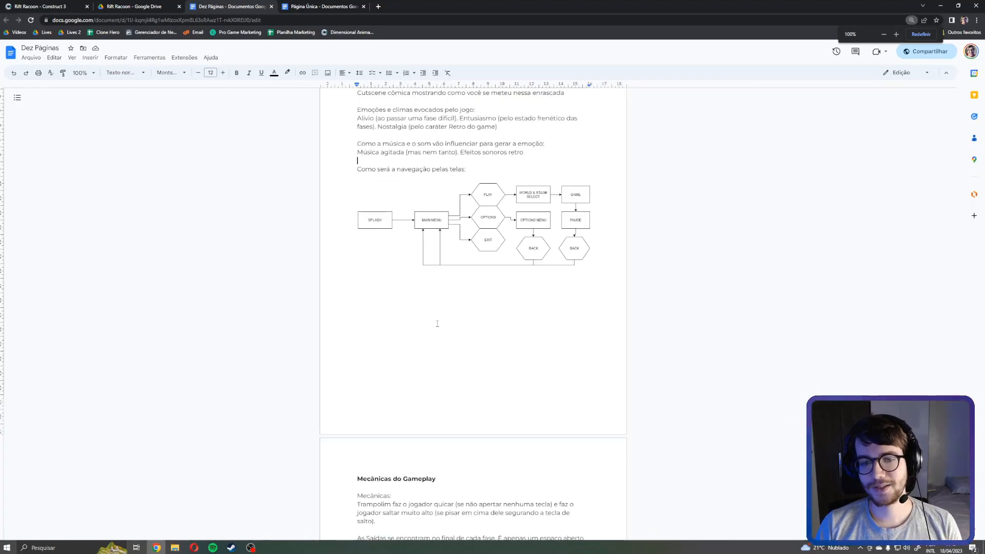
Step: Read through the Mecânicas do Gameplay, Cutscenes and Bônus sections at the end of the document
scroll(462, 328, down, 15)
scroll(432, 323, down, 3)
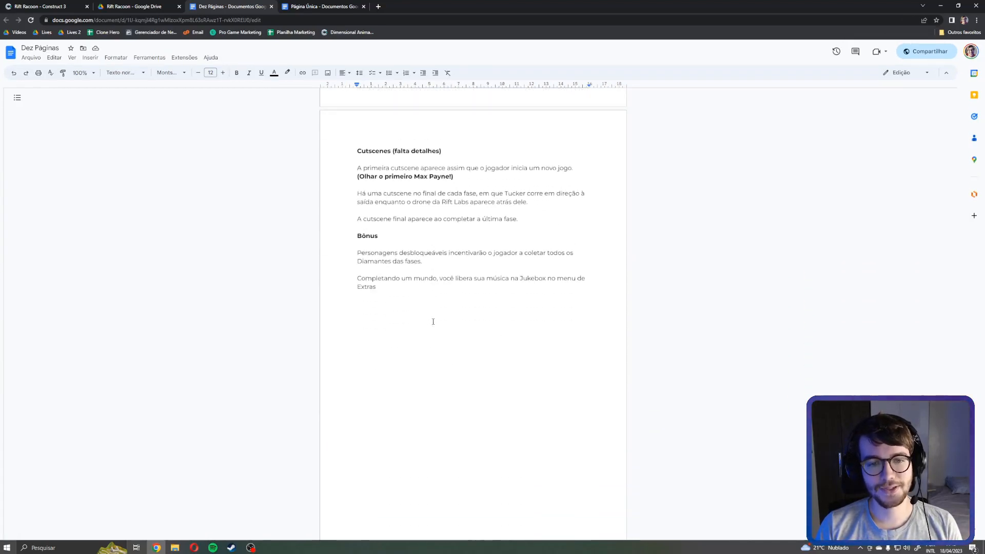
scroll(431, 348, up, 7)
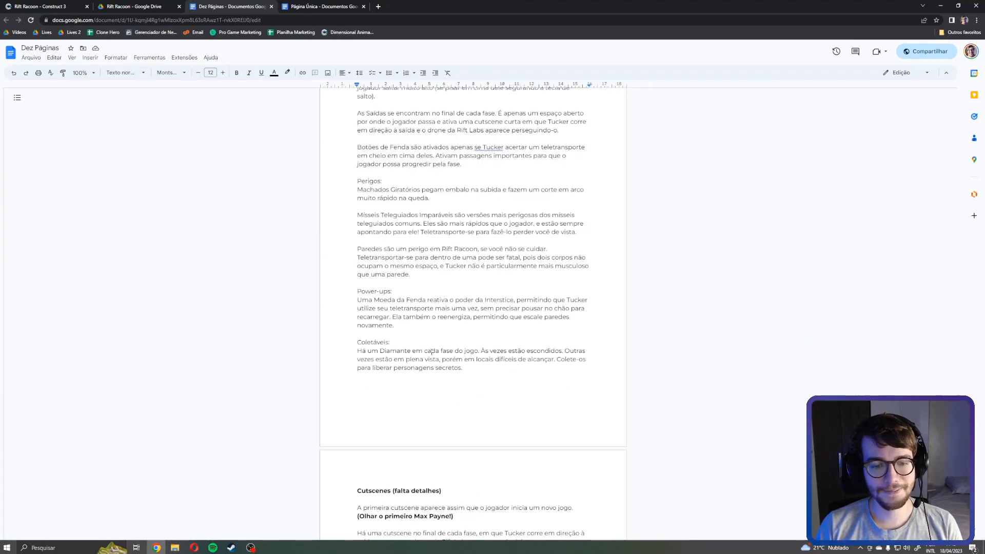
scroll(432, 352, down, 7)
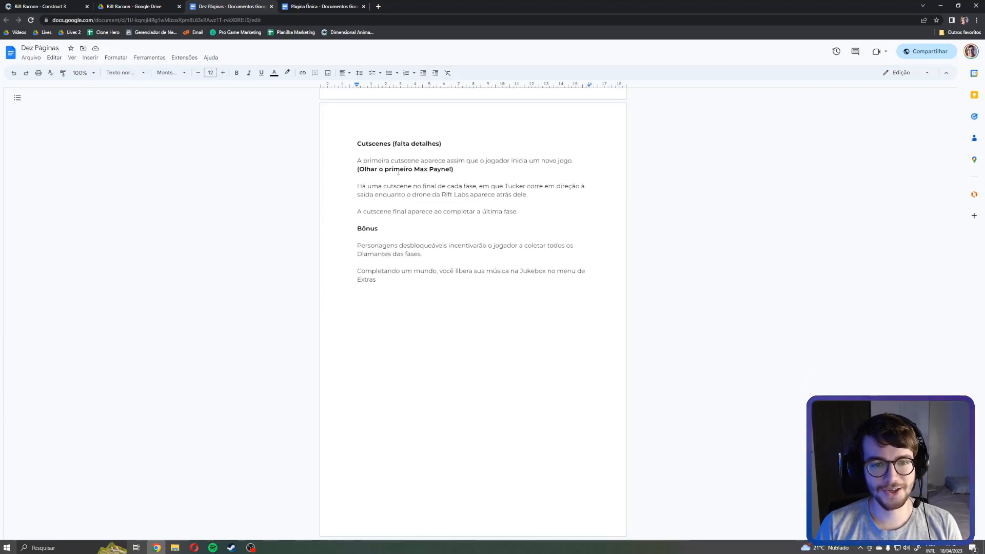
Step: Highlight the sentence about the first cutscene and its Max Payne note in the Cutscenes section, and deselect it
drag(356, 161, 561, 168)
click(471, 169)
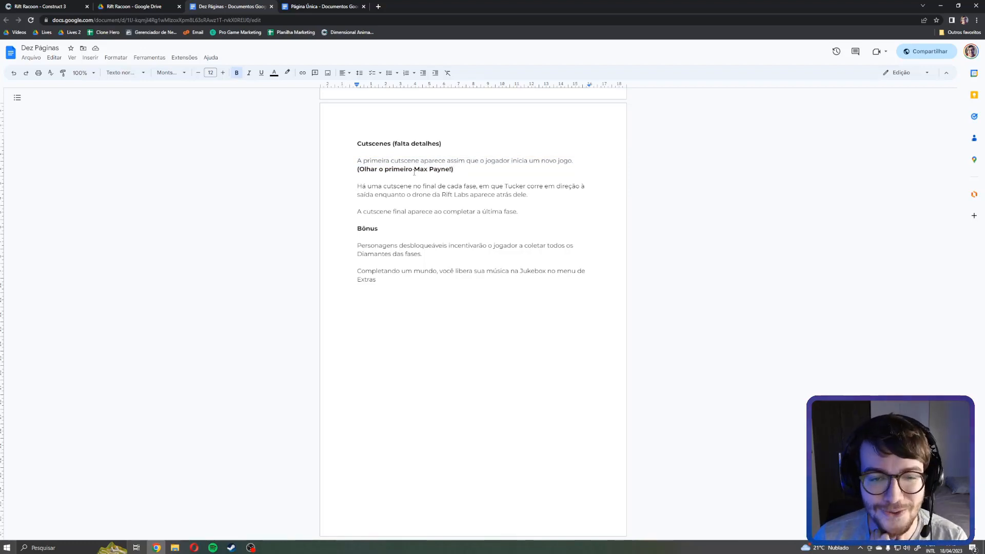
Step: Go back to the Power-ups section and highlight its Moeda da Fenda description, then deselect it
scroll(434, 219, up, 3)
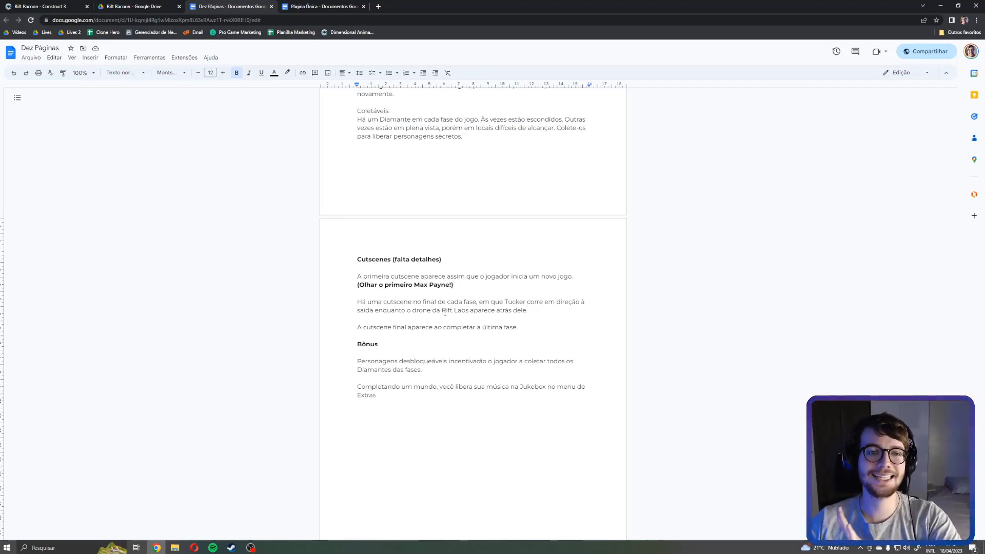
scroll(444, 313, up, 5)
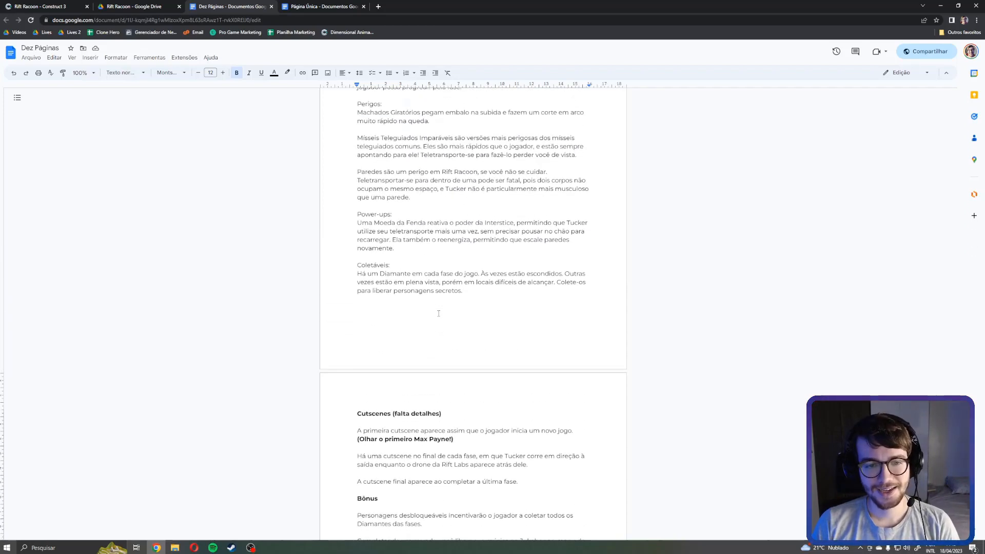
scroll(424, 351, up, 2)
scroll(408, 386, down, 3)
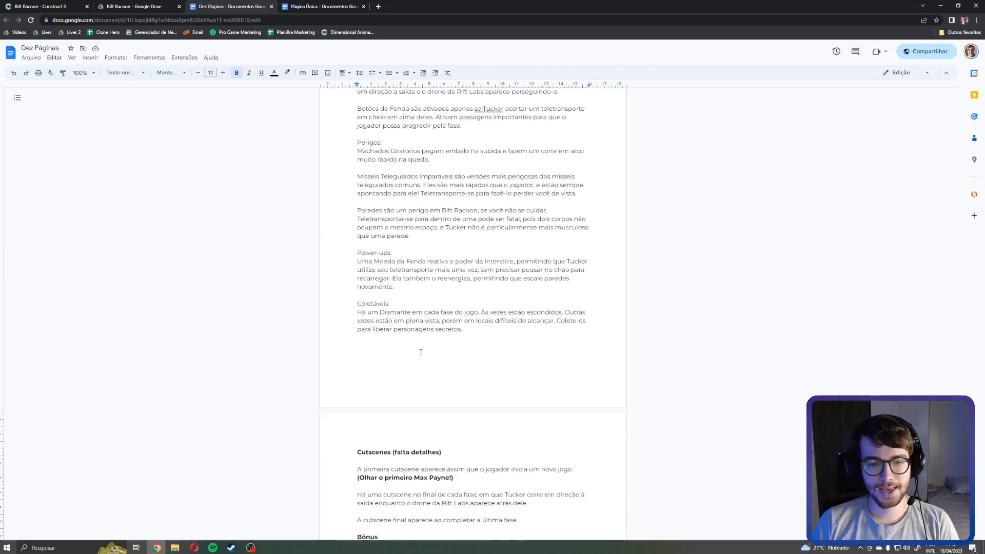
drag(358, 261, 483, 270)
click(483, 270)
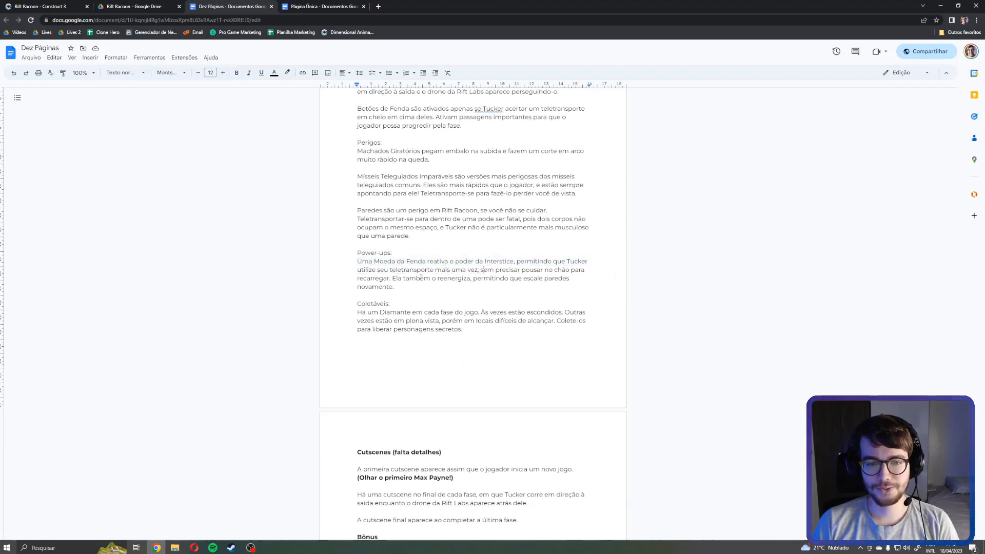
mouse_move(421, 277)
mouse_down()
mouse_move(465, 279)
mouse_move(362, 253)
mouse_move(426, 261)
mouse_up()
click(407, 280)
click(362, 254)
click(426, 261)
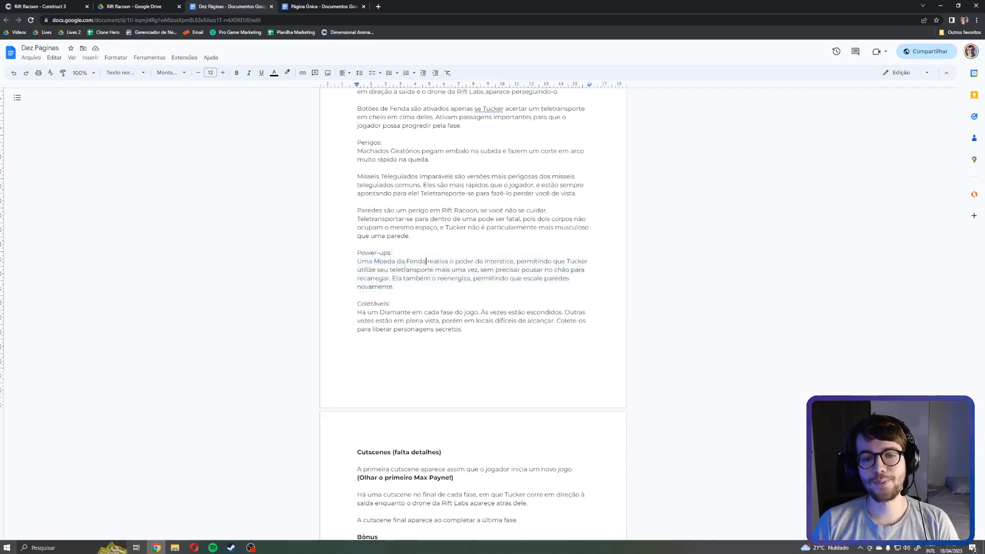
Step: Switch to the Construct 3 project and open the mec_GemaRestauradora sprite from the Mais usados folder in Mecânicas
click(61, 6)
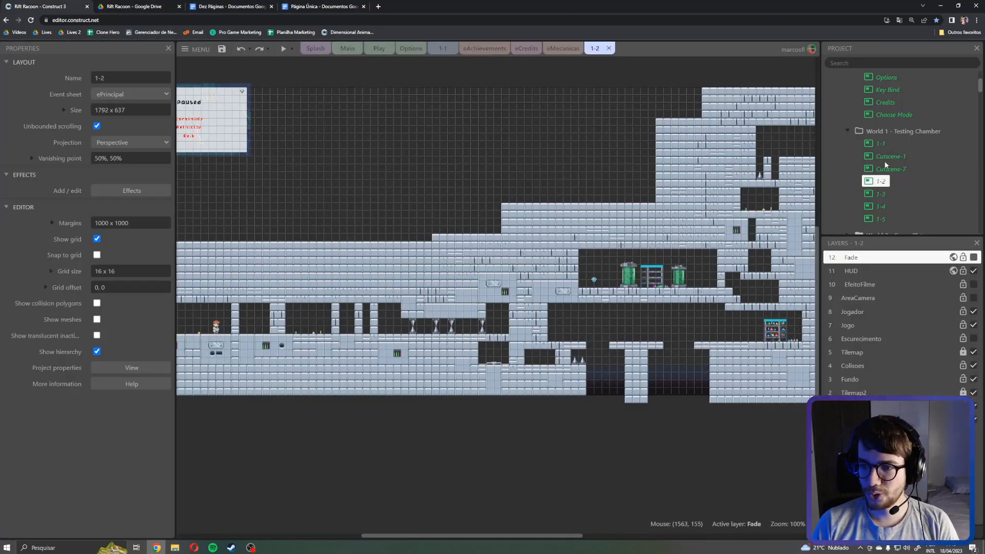
scroll(885, 164, down, 10)
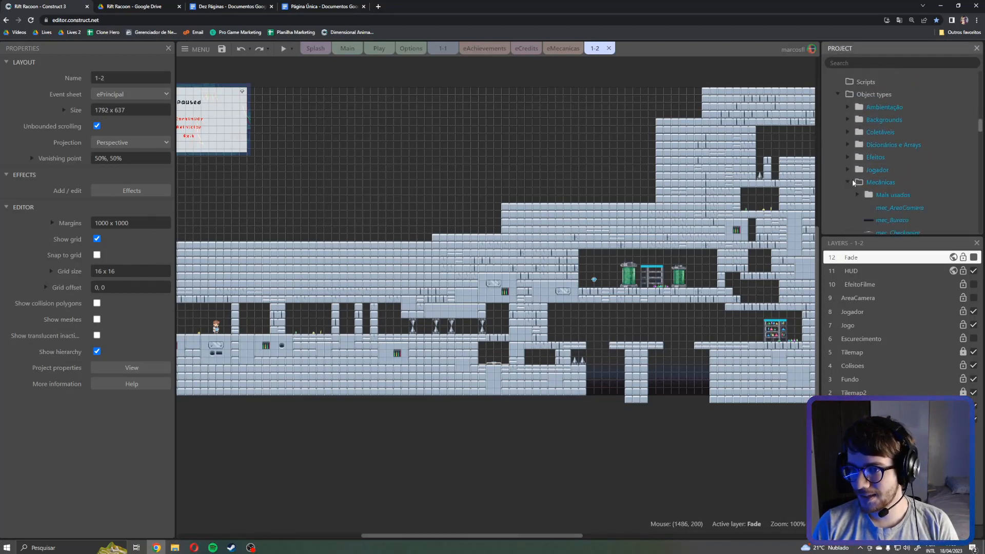
scroll(856, 174, down, 1)
click(856, 158)
scroll(877, 154, down, 2)
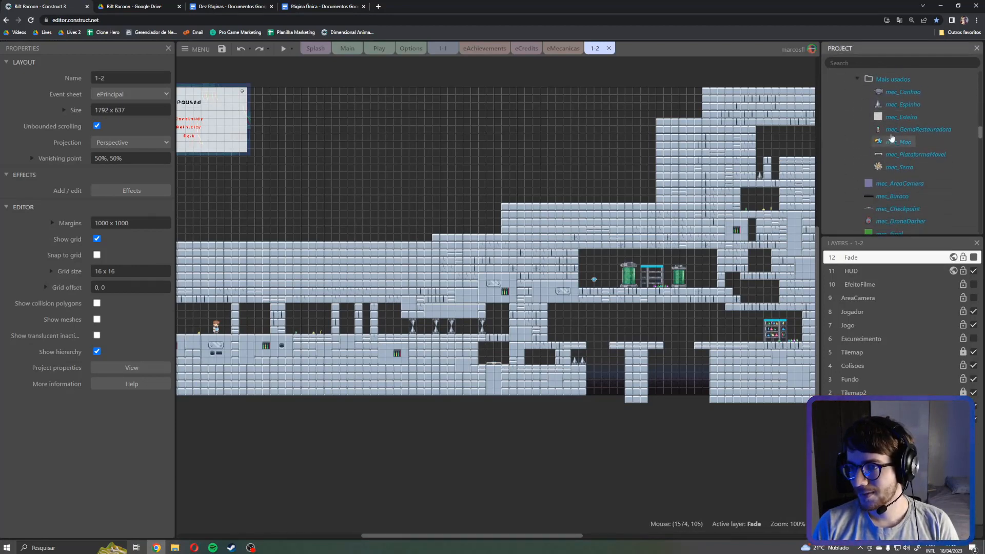
double_click(903, 130)
Step: Preview the Ativa and Acordando animations of mec_GemaRestauradora, and close the animations editor
right_click(618, 90)
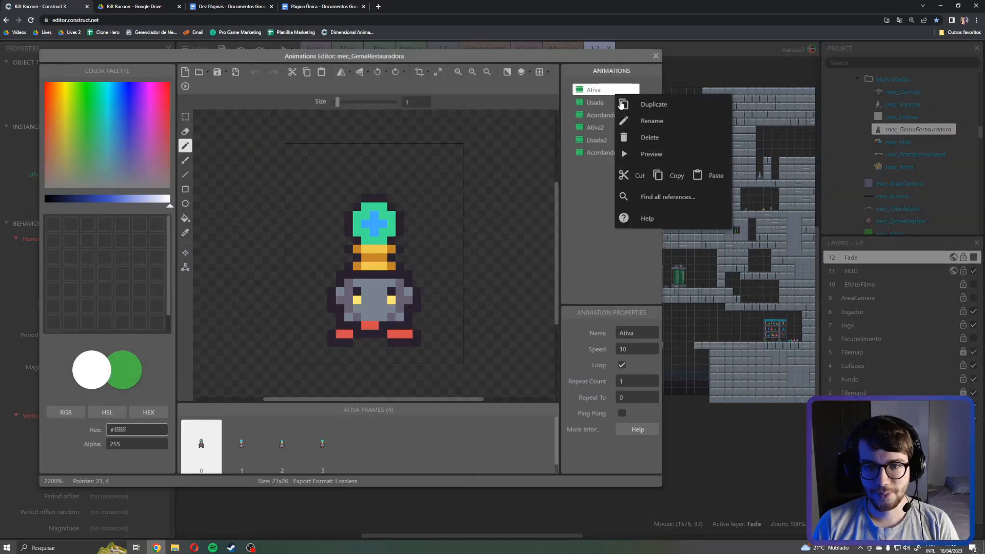
click(646, 154)
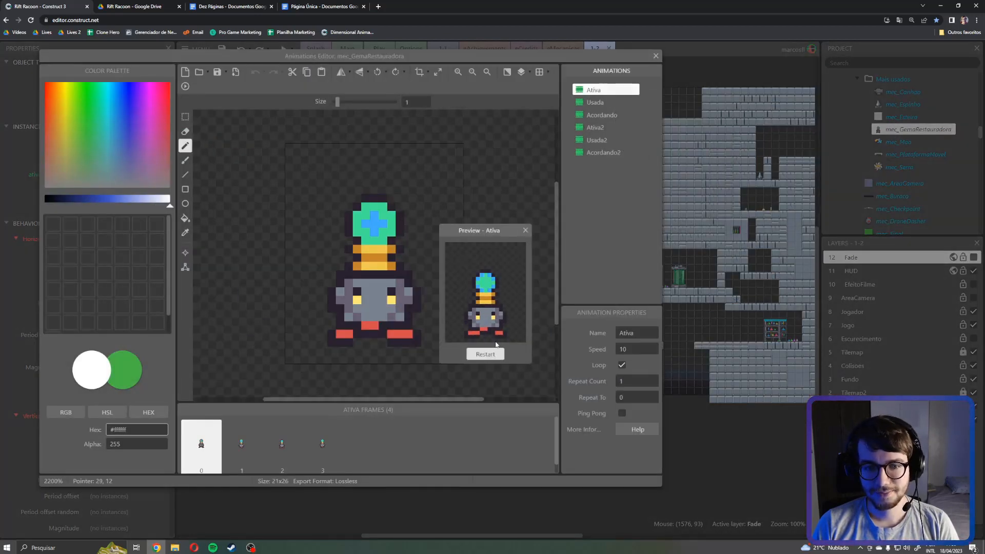
click(526, 231)
click(600, 115)
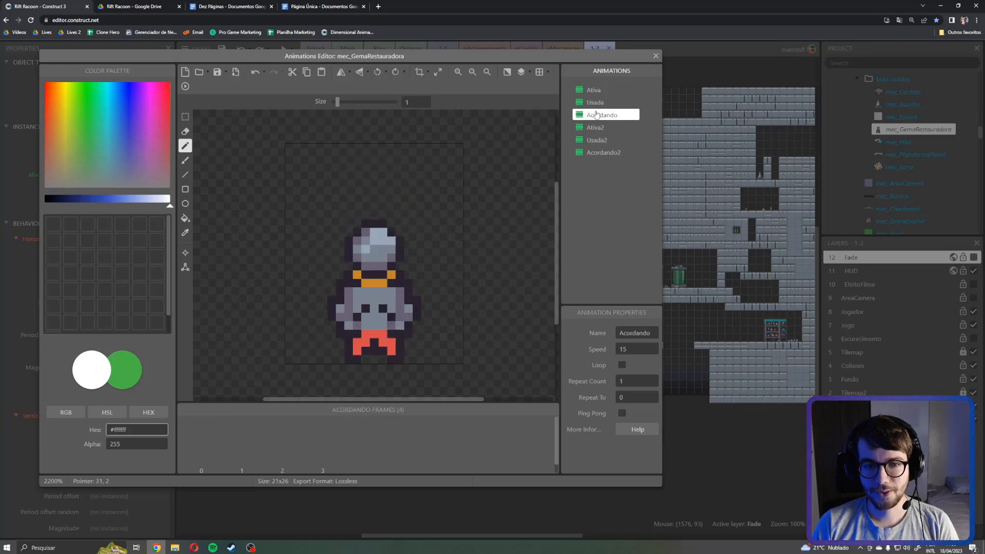
right_click(603, 115)
click(633, 177)
click(485, 353)
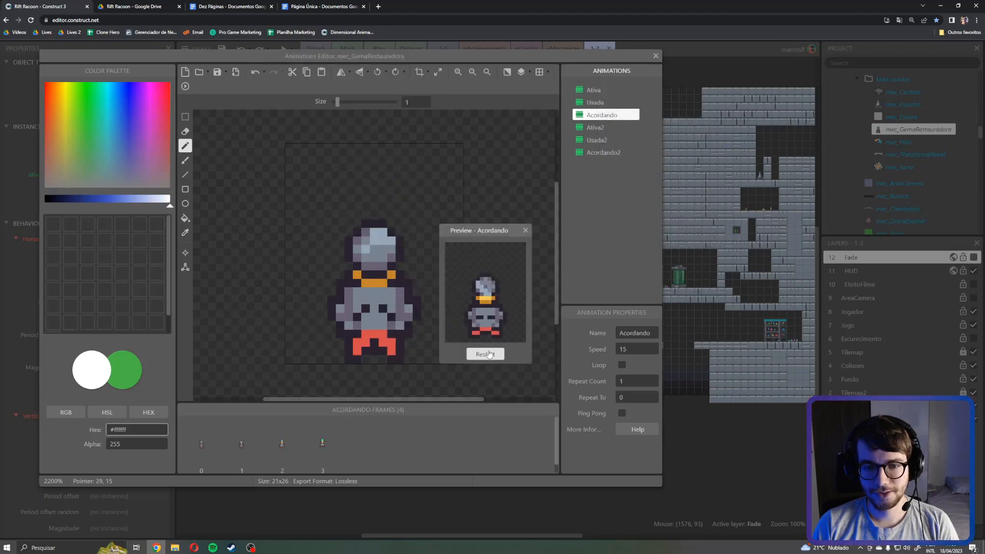
click(526, 231)
click(655, 56)
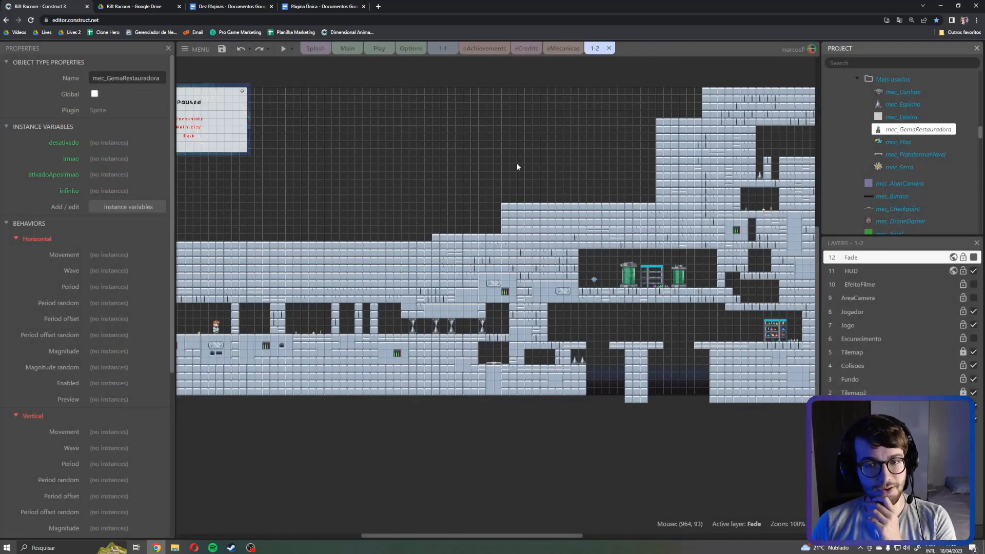
Step: Look over the level 1-2 layout from its starting area to the green exit zone
click(516, 163)
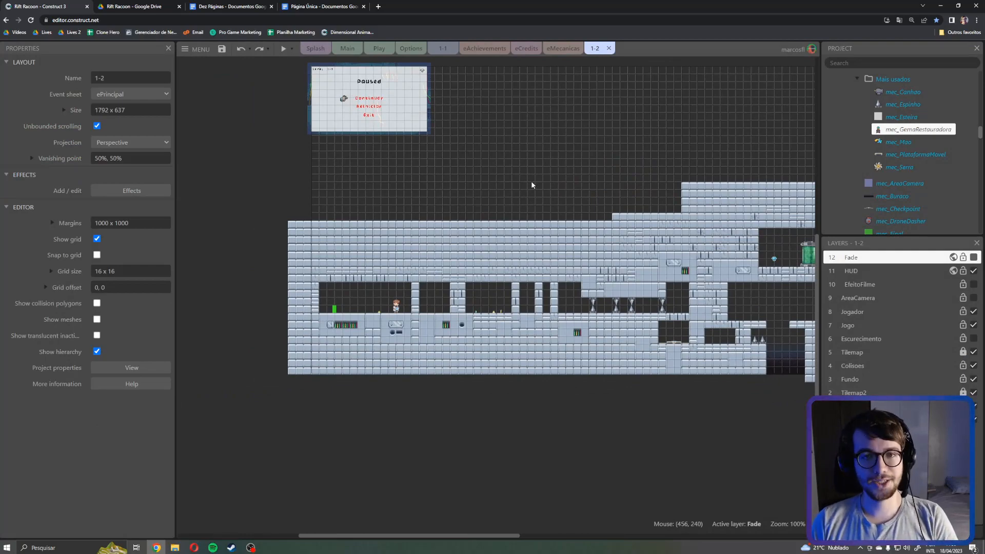
middle_drag(531, 181, 249, 153)
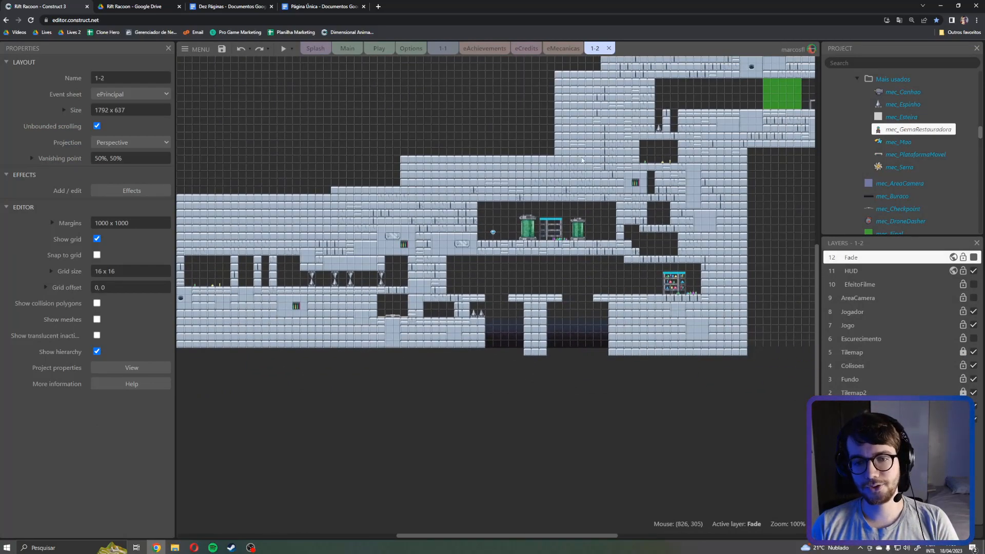
middle_drag(641, 146, 475, 213)
Step: Collapse the Mais usados folder and reopen Mecânicas to list its remaining mechanic objects
scroll(886, 147, up, 1)
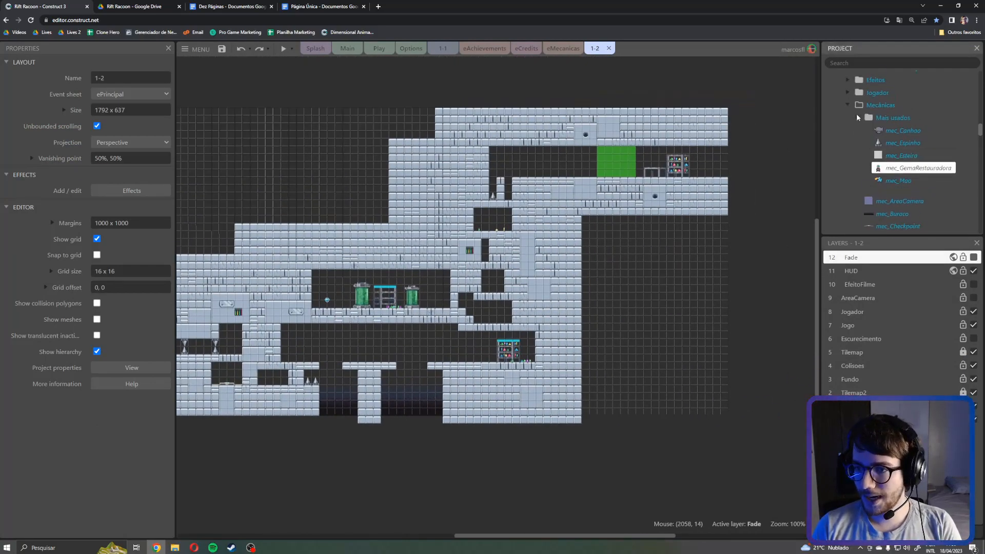
click(857, 115)
click(847, 106)
scroll(863, 149, up, 1)
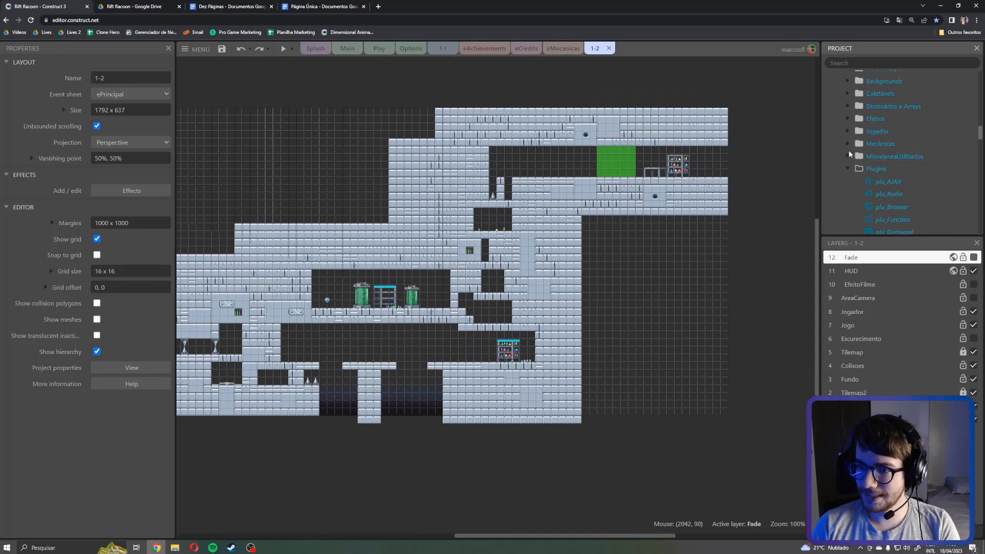
click(849, 144)
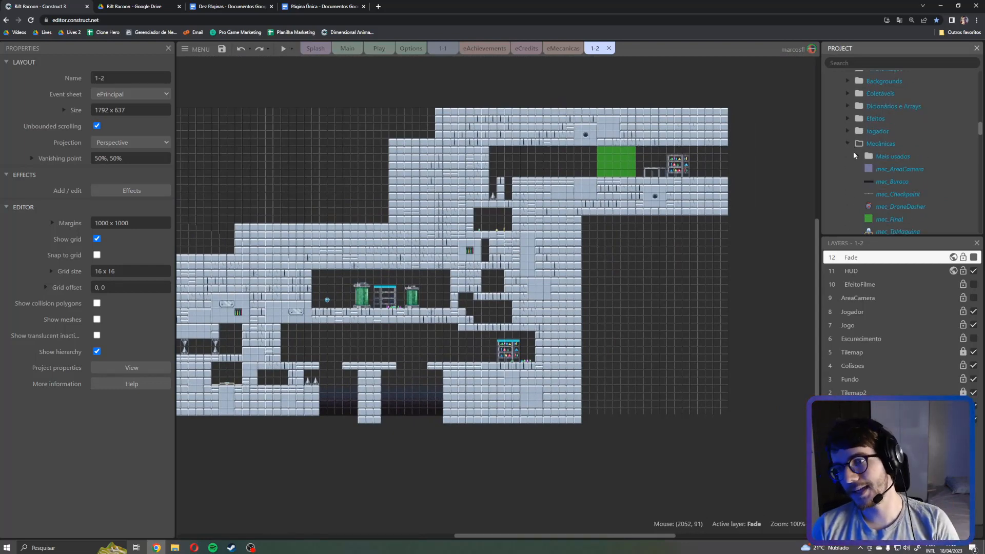
Step: Open the eMecanicas event sheet and skim its events for the checkpoints, rocket cannon and anti-teleport machine and zone
click(563, 48)
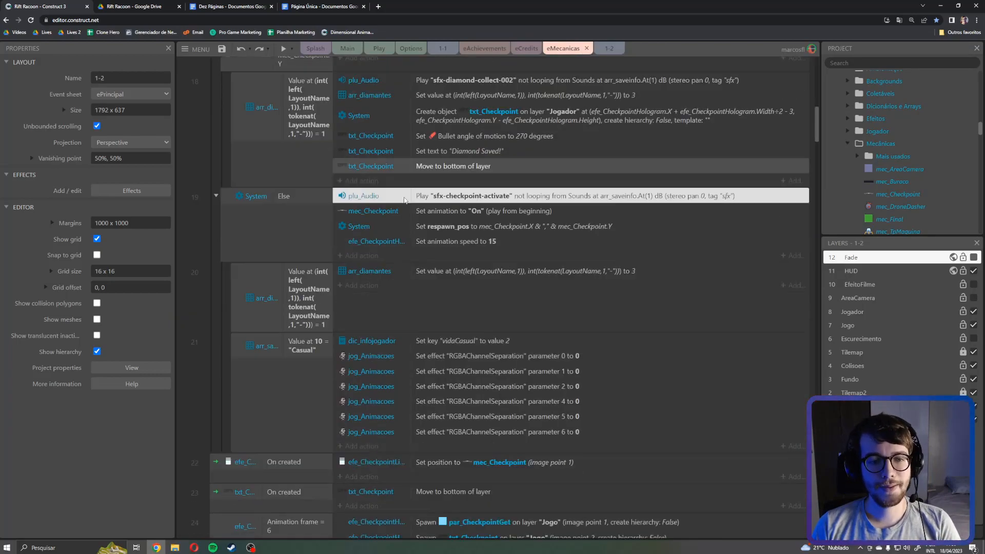
scroll(402, 213, down, 5)
scroll(394, 225, down, 10)
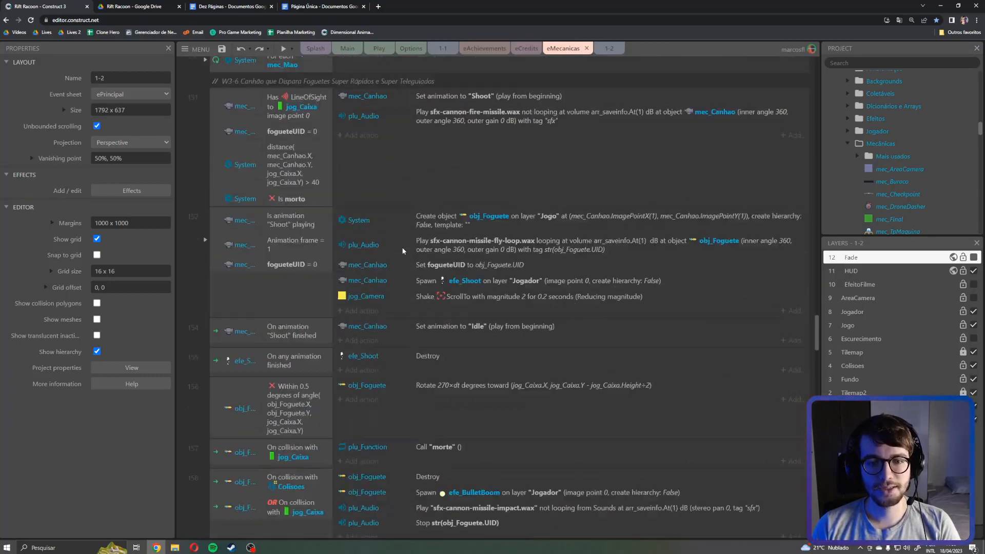
scroll(402, 251, down, 10)
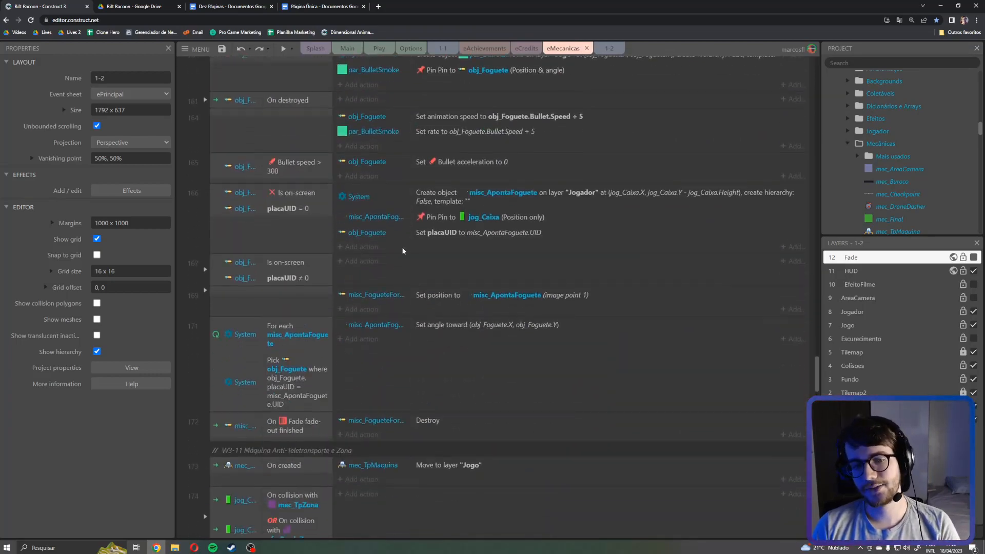
scroll(402, 251, down, 5)
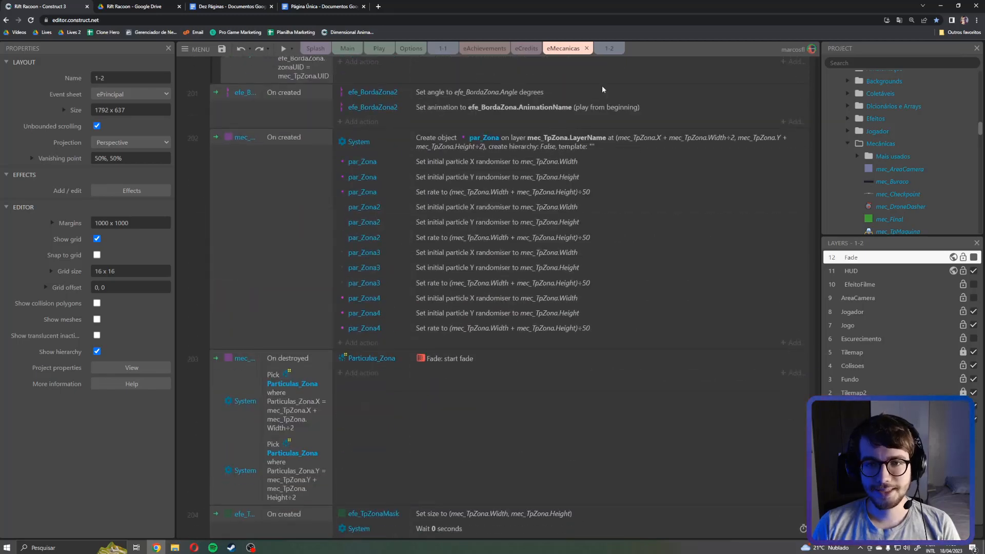
Step: Return to the 1-2 layout and review the project's layout folders, from Splash e Menus to World 4 - Rift Labs
click(603, 50)
middle_drag(655, 148, 799, 144)
scroll(861, 154, up, 10)
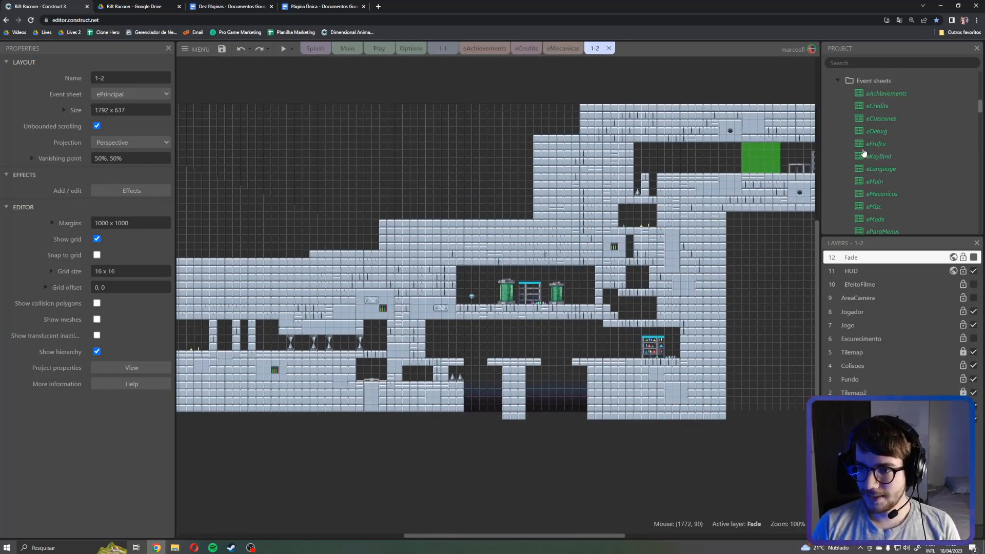
scroll(854, 184, up, 1)
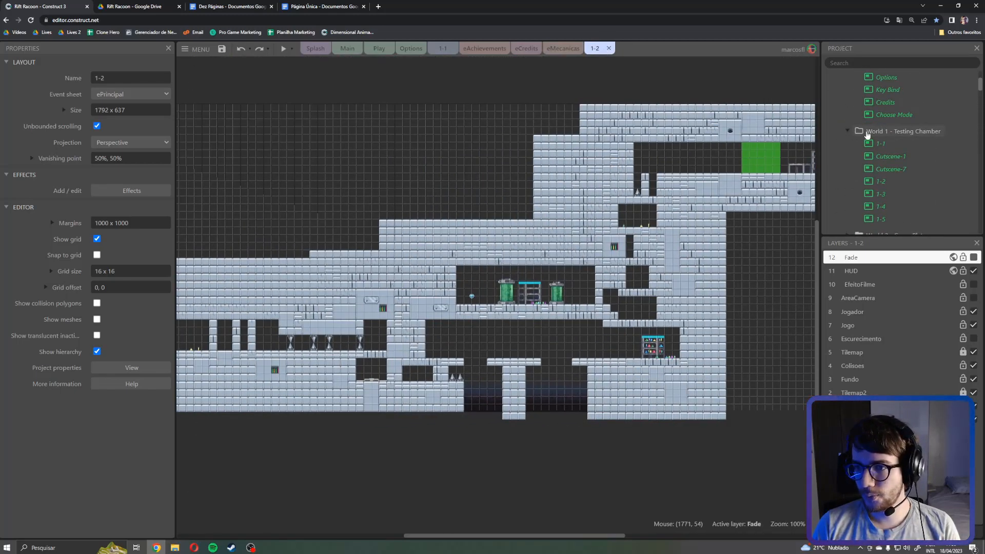
scroll(867, 134, up, 3)
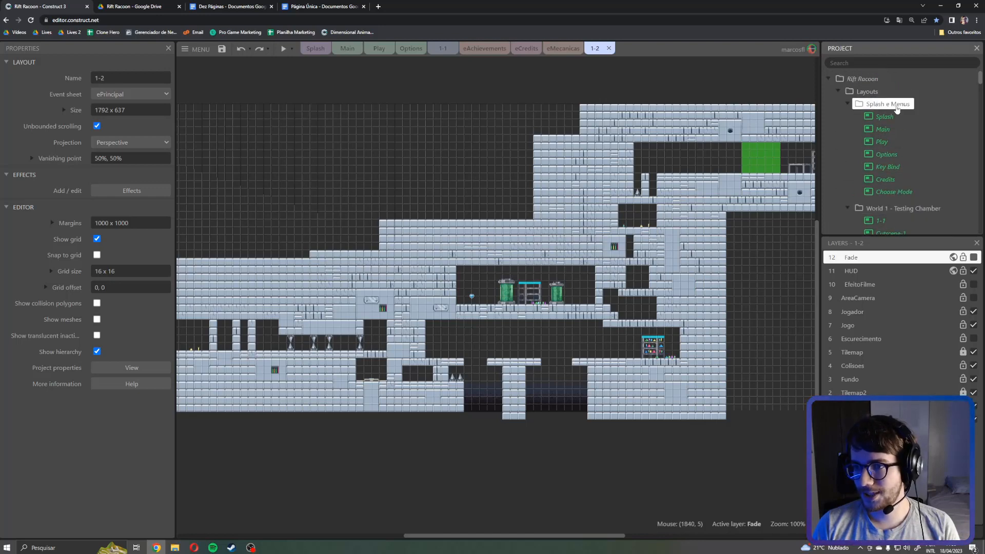
scroll(882, 128, down, 3)
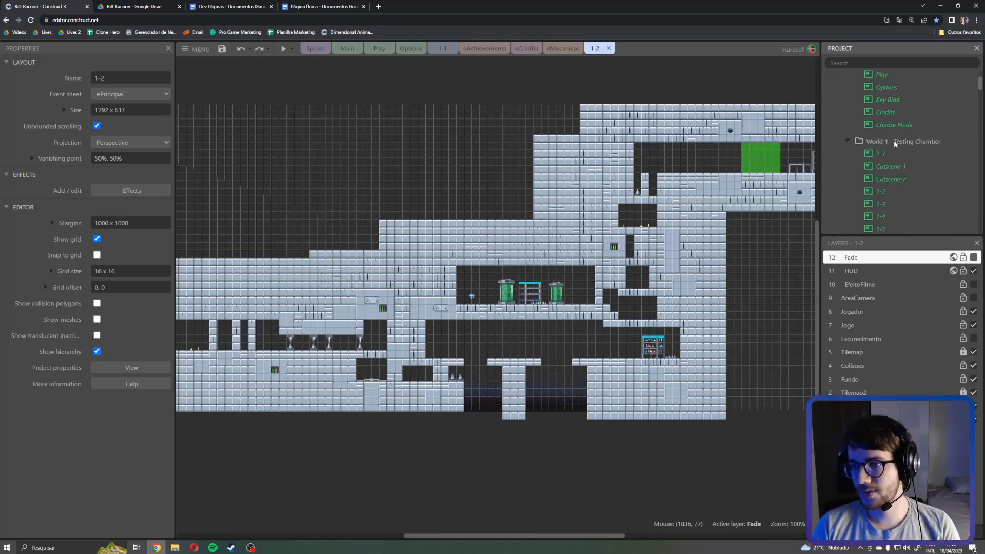
scroll(906, 149, down, 3)
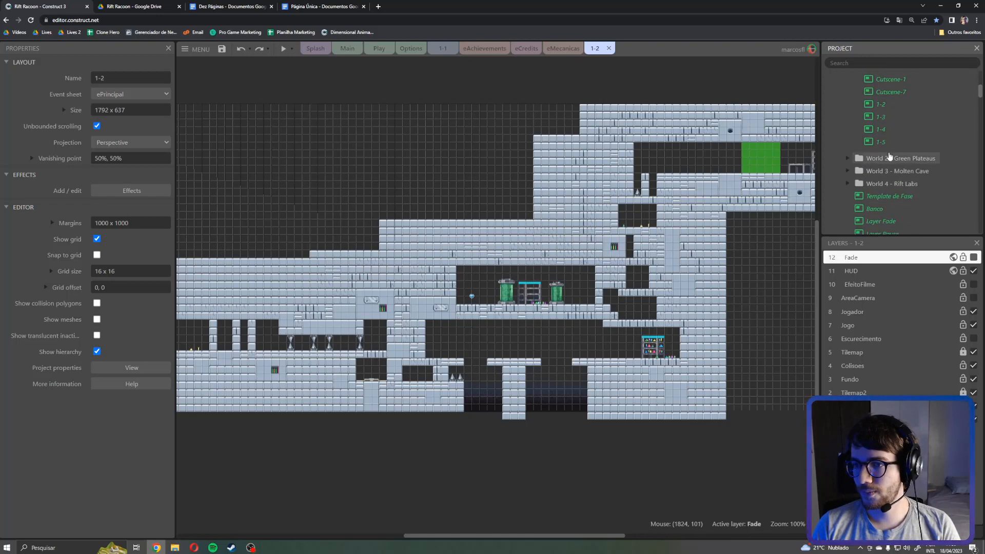
scroll(884, 170, up, 3)
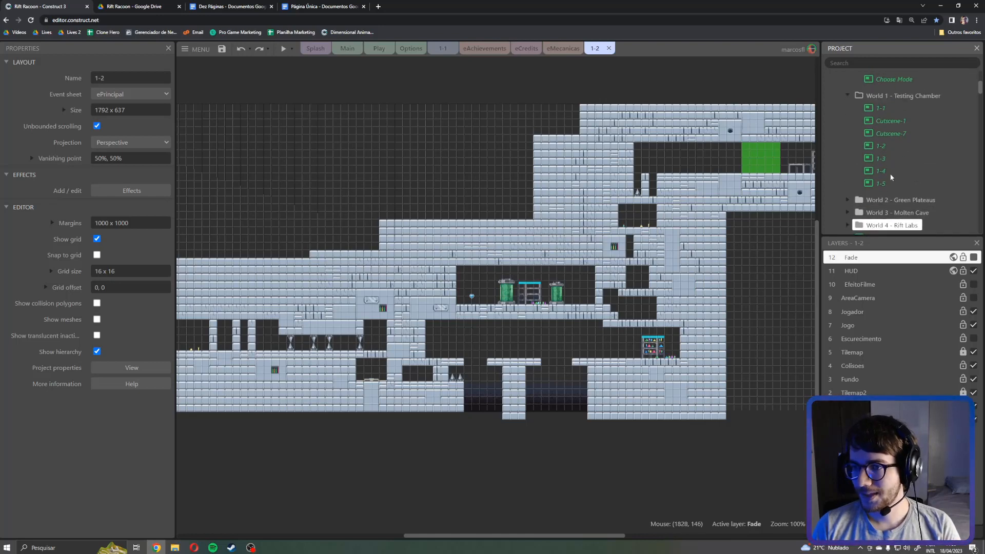
Step: Open the Cutscene-1 and Cutscene-7 layouts of World 1 - Testing Chamber to view their scenes
click(882, 160)
double_click(882, 160)
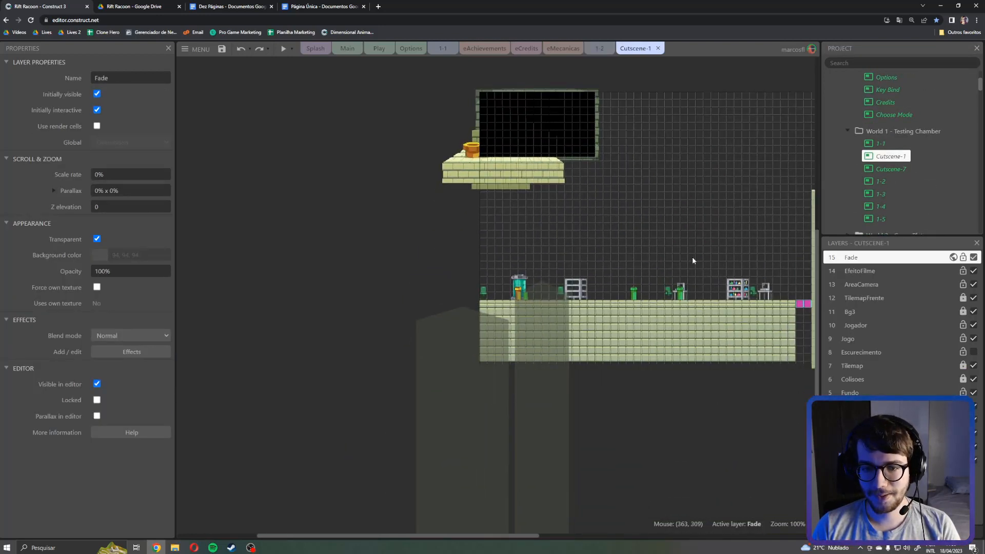
double_click(889, 169)
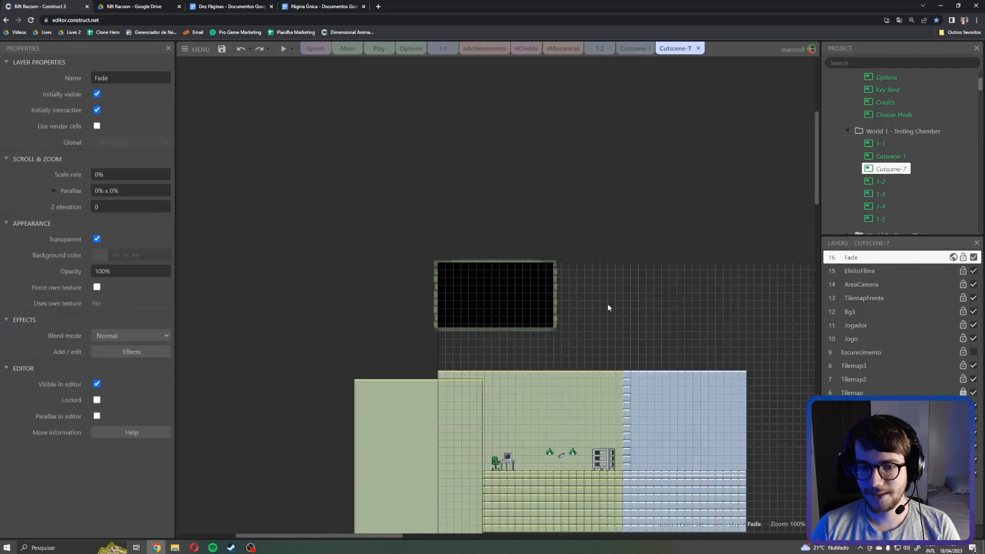
Step: Open the Creditos layout from the World 4 - Rift Labs folder and view its obj_Final illustration in the animations editor
click(878, 186)
scroll(866, 164, down, 3)
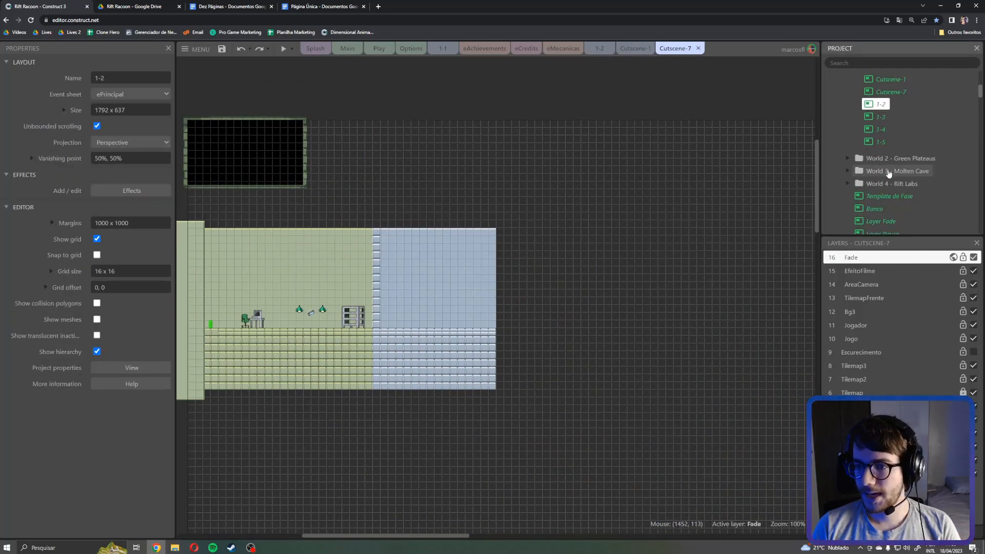
click(848, 146)
scroll(871, 159, down, 3)
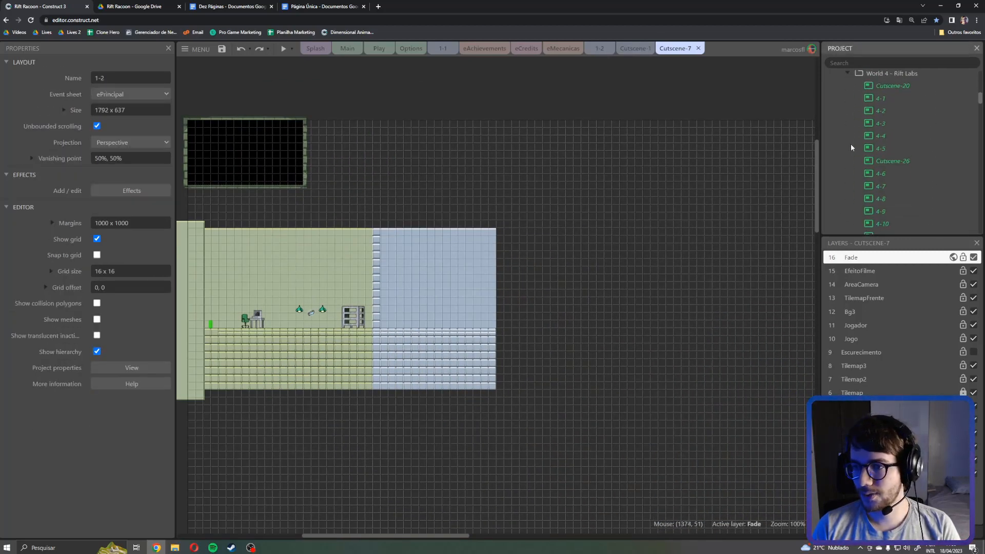
double_click(887, 167)
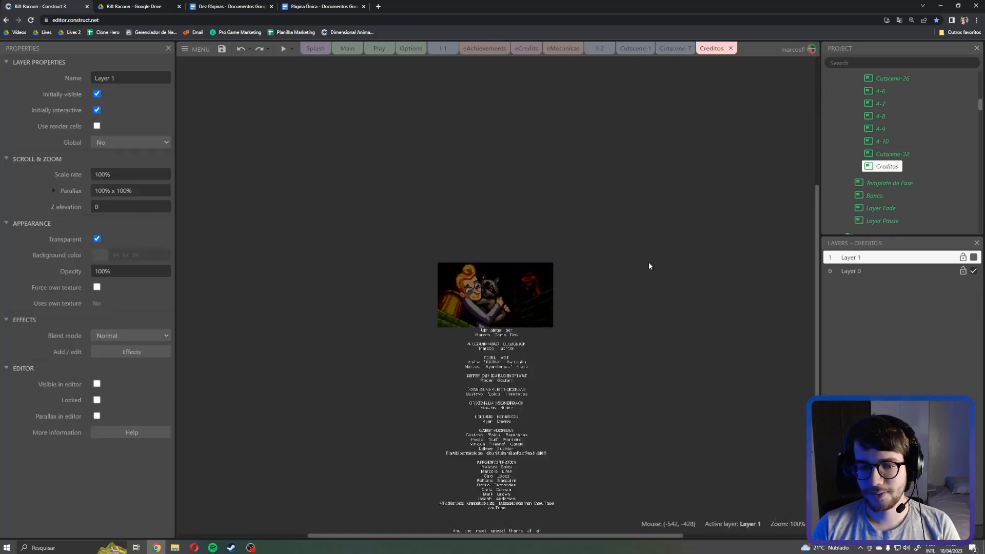
click(477, 198)
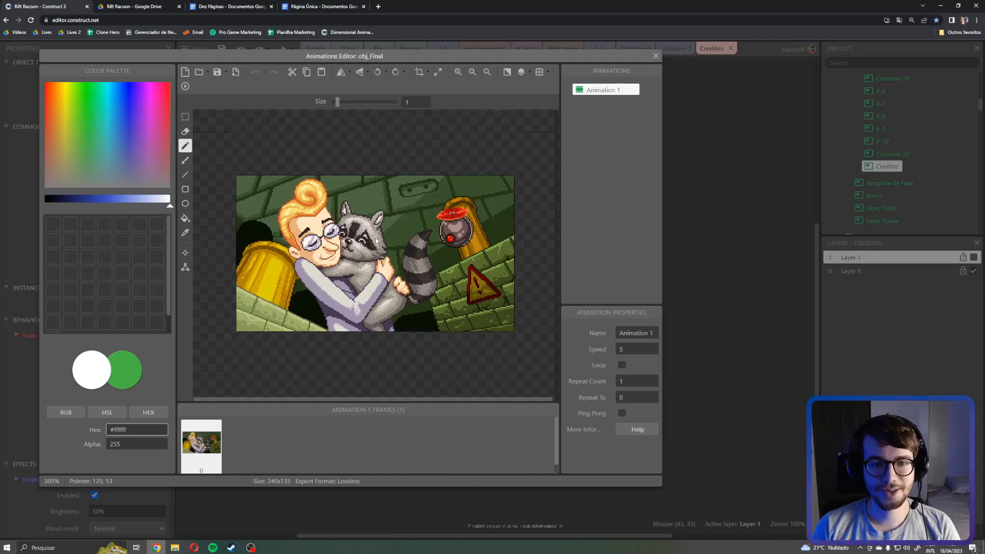
Step: Close the obj_Final illustration's editor and look through the Creditos layout's credits down to the overlapping hard-mode message at the end
click(655, 56)
scroll(482, 253, down, 2)
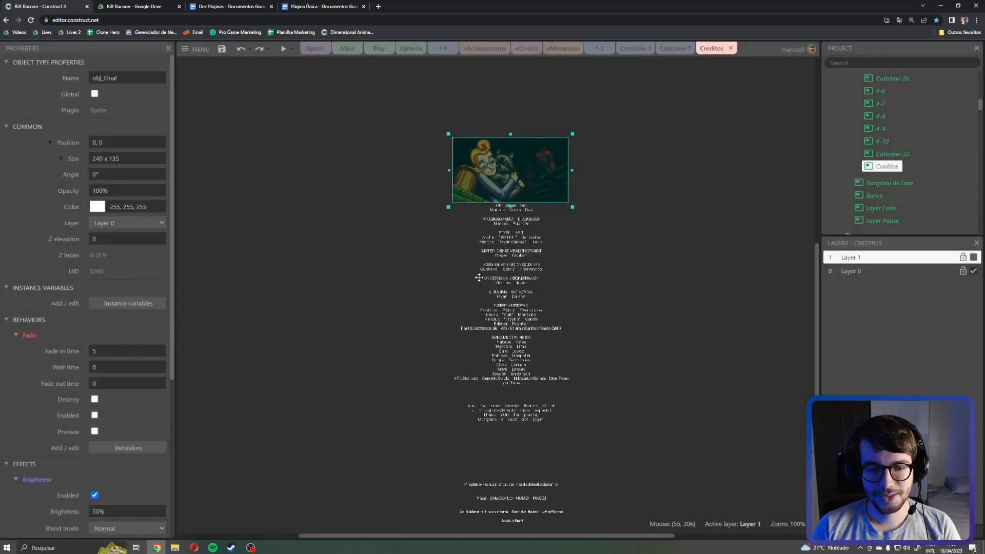
click(482, 252)
scroll(482, 252, down, 3)
scroll(482, 252, down, 2)
click(480, 329)
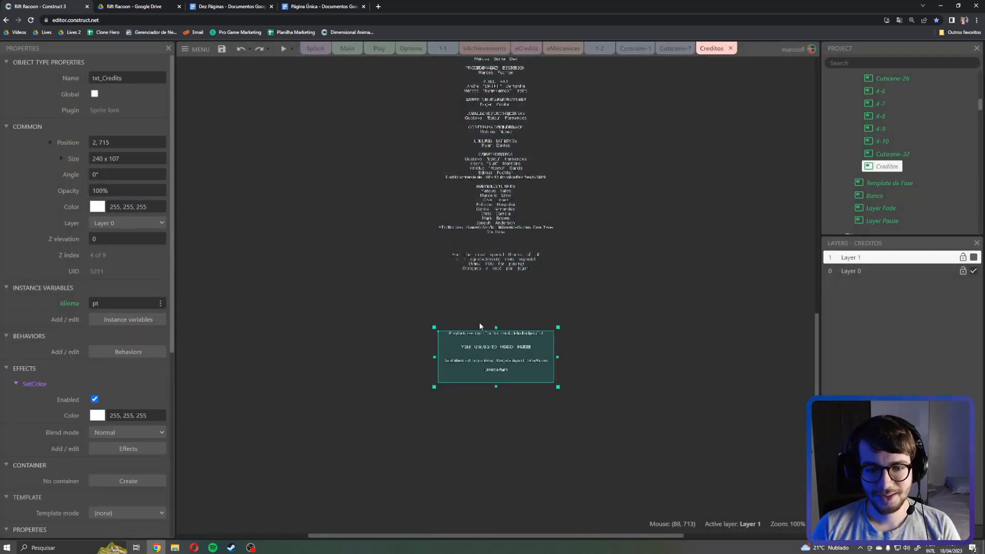
Step: Read the Portuguese text of the hard-mode unlock message at the end of the credits, and return to the Splash layout
ctrl+scroll(477, 316, up, 6)
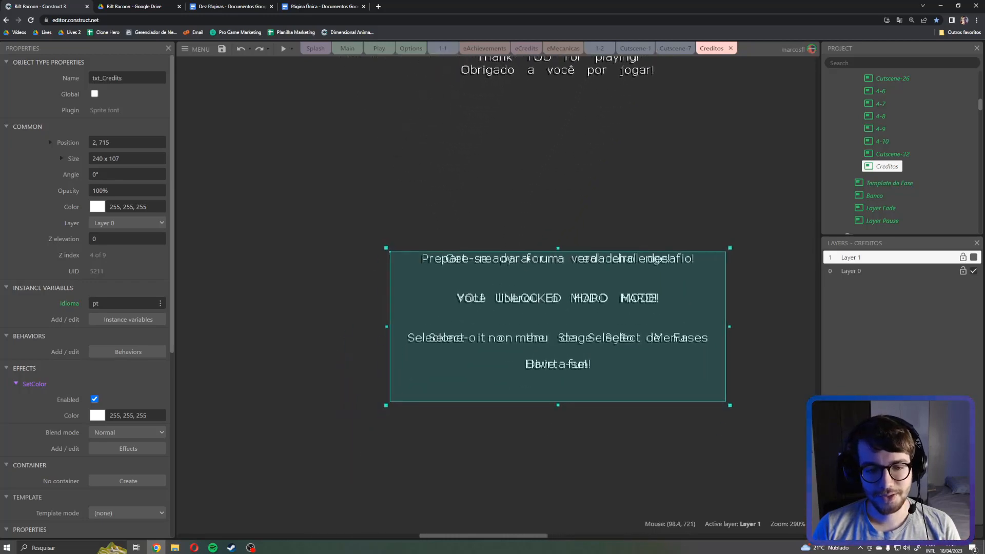
double_click(516, 314)
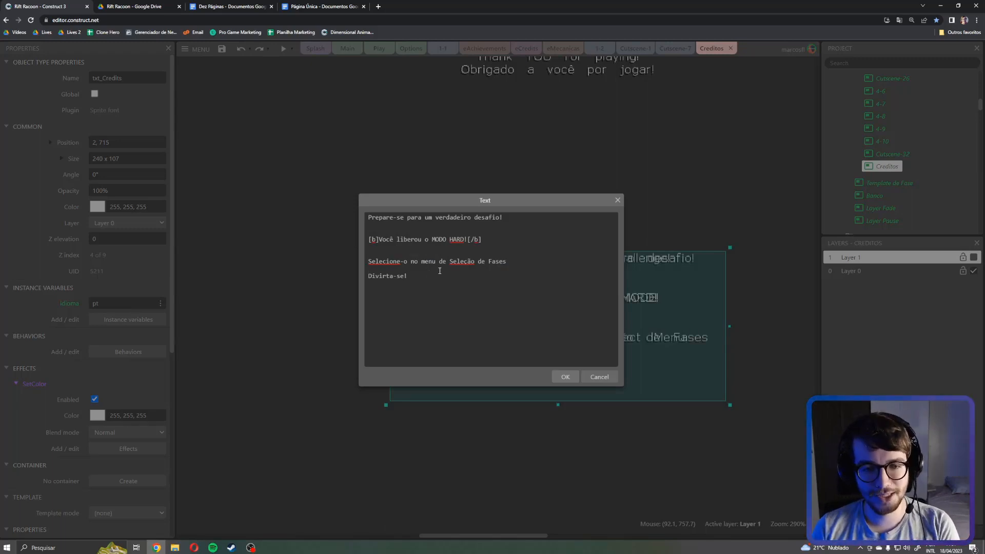
click(617, 200)
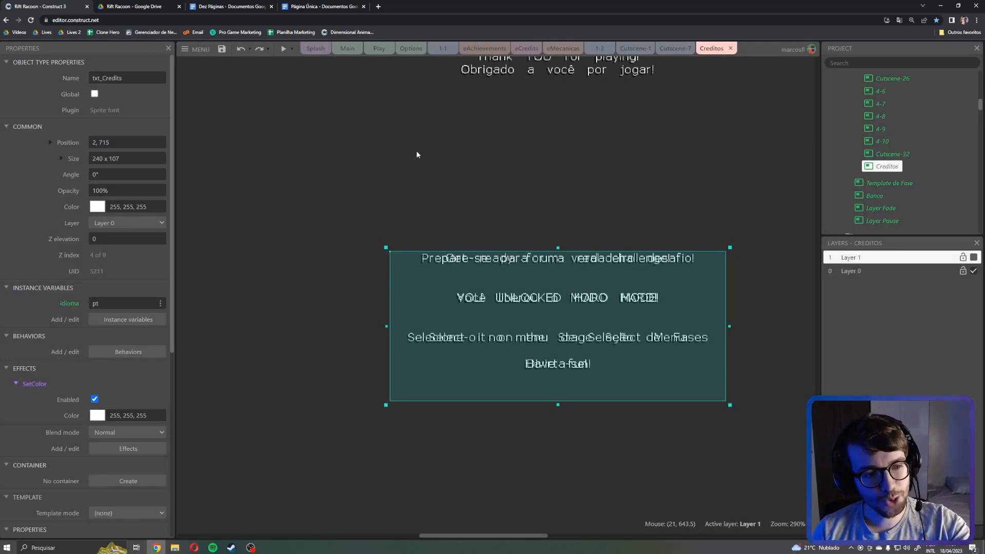
middle_drag(392, 183, 478, 221)
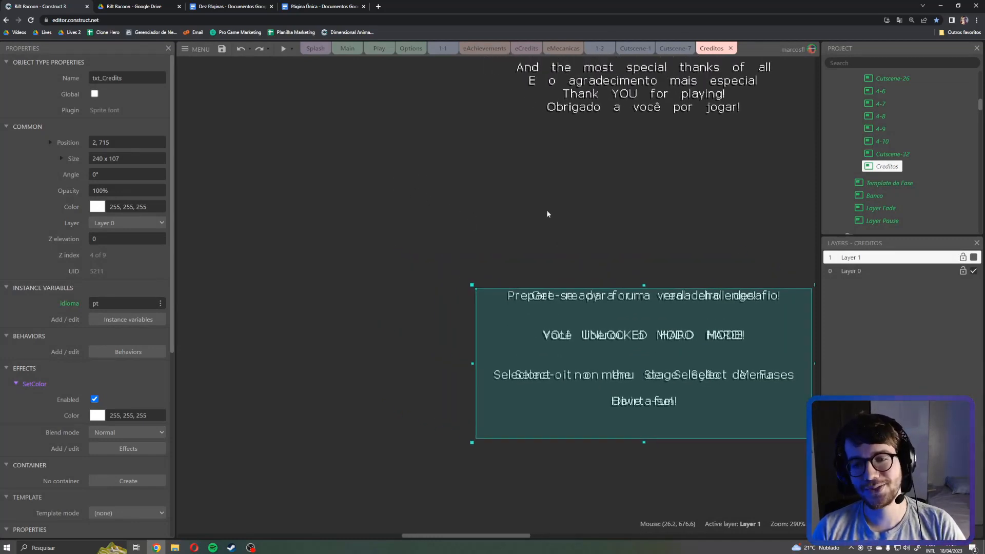
key(ctrl+Tab)
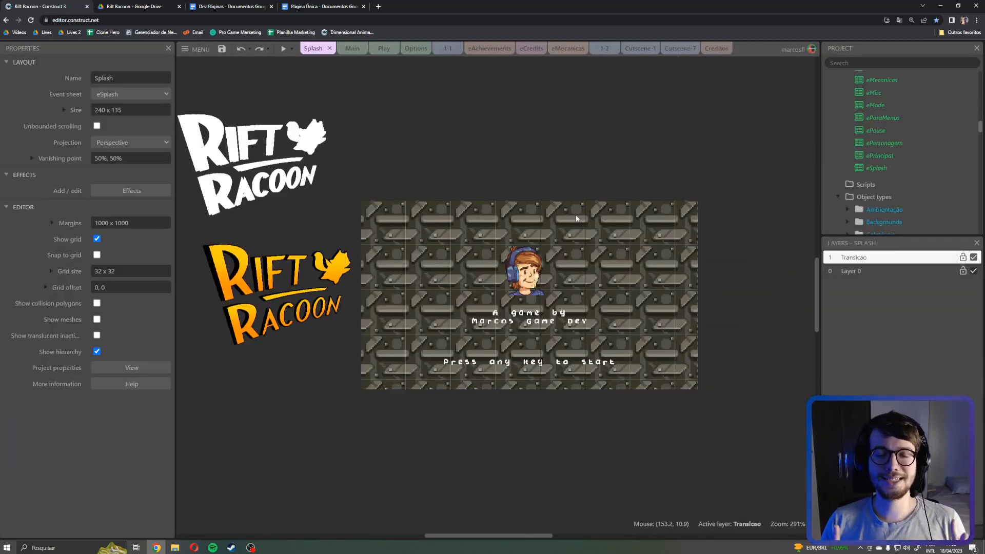